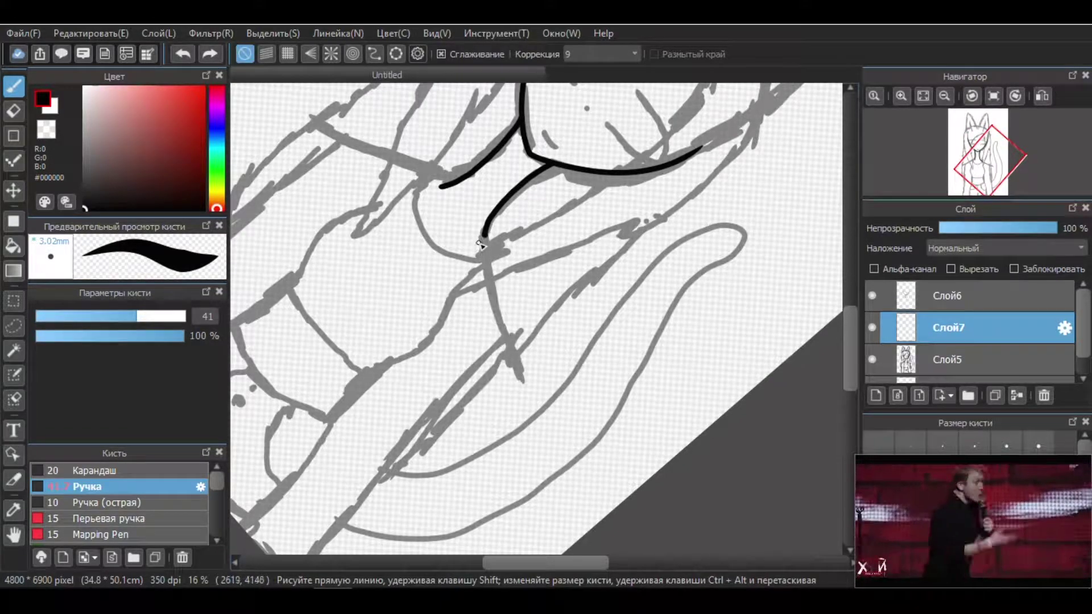
# - Ink the second shoulder line over the sketch on Слой7, from the base of the neck outward
pyautogui.click(1042, 95)
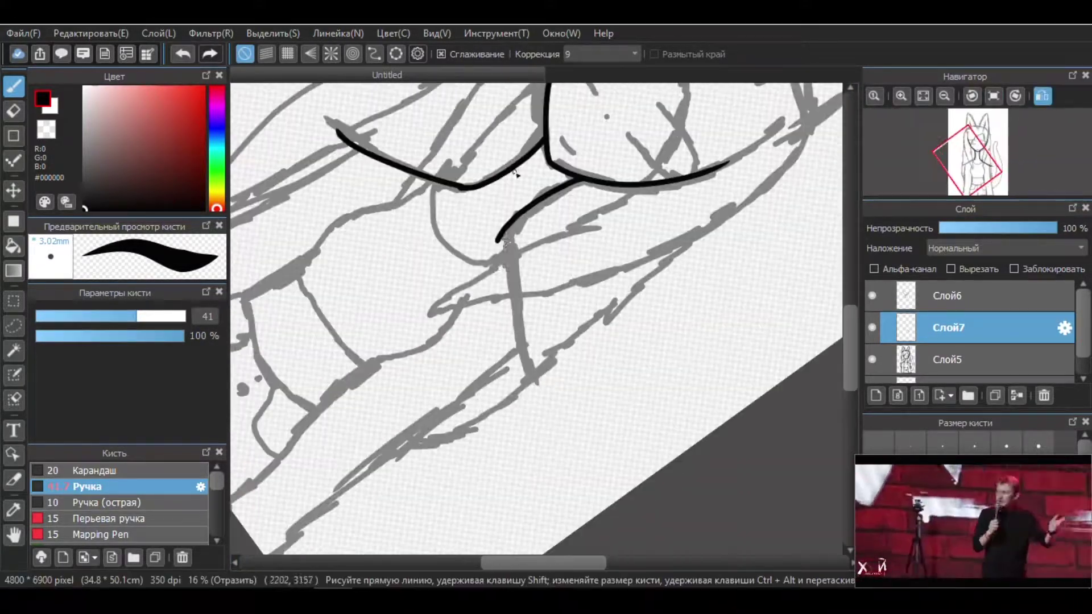
pyautogui.moveTo(504, 244); pyautogui.dragTo(531, 392)
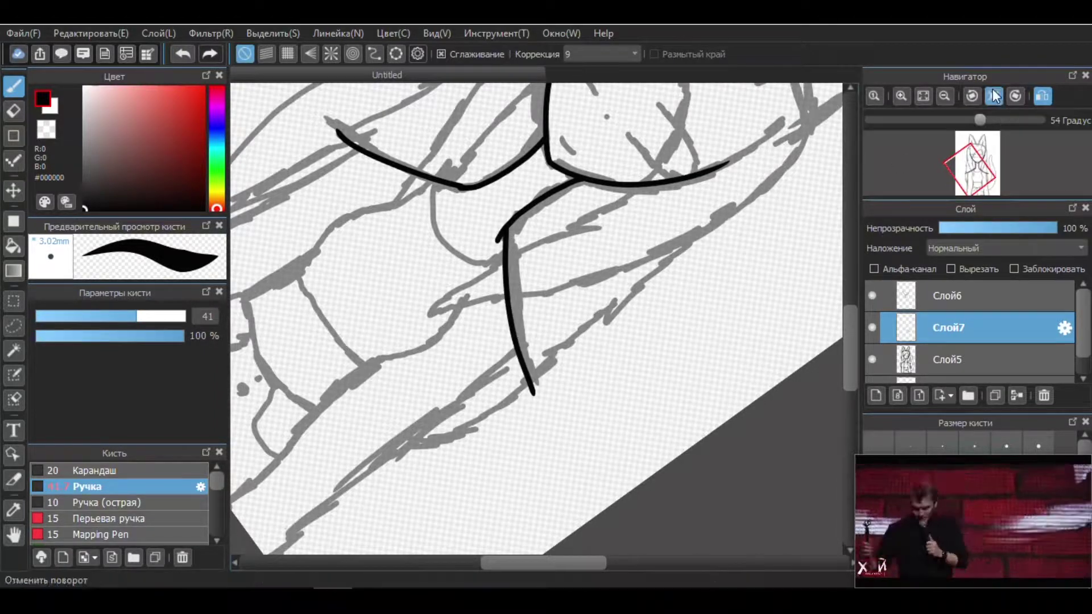
pyautogui.press('e')
# - Transform the inked shoulder lines on Слой7 so that the outer end of one shoulder sits slightly higher and further out
pyautogui.click(91, 33)
pyautogui.click(110, 102)
pyautogui.click(118, 142)
pyautogui.moveTo(808, 307); pyautogui.dragTo(825, 324)
pyautogui.click(273, 33)
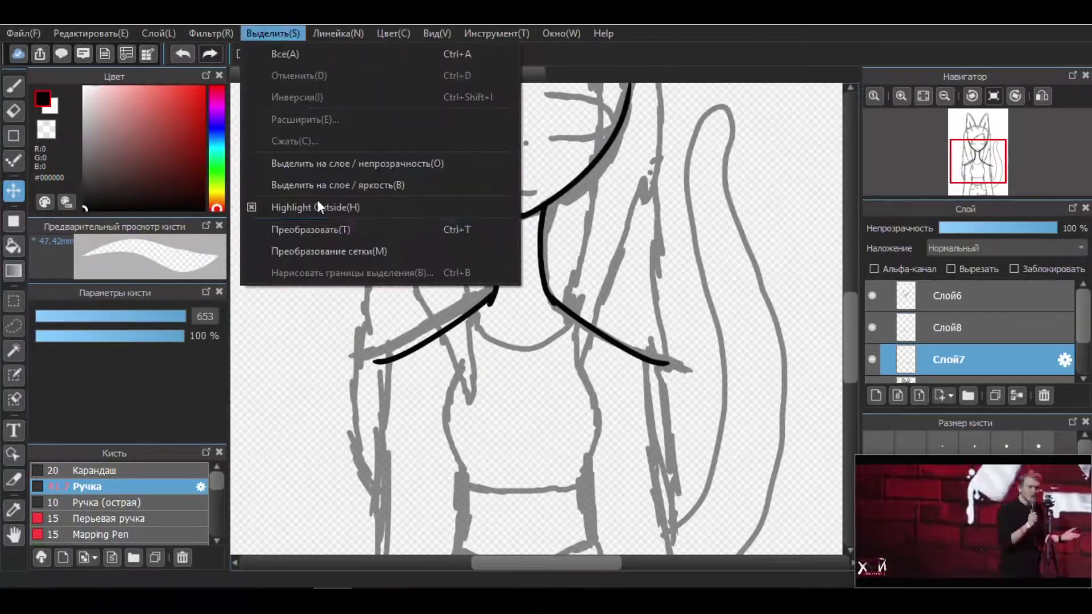
pyautogui.click(296, 231)
pyautogui.moveTo(671, 341); pyautogui.dragTo(675, 318)
pyautogui.press('Return')
# - Ink both curved sides of the torso, from the chest down to the waist, on Слой8 placed below Слой7
pyautogui.moveTo(850, 319); pyautogui.dragTo(853, 367)
pyautogui.press('b')
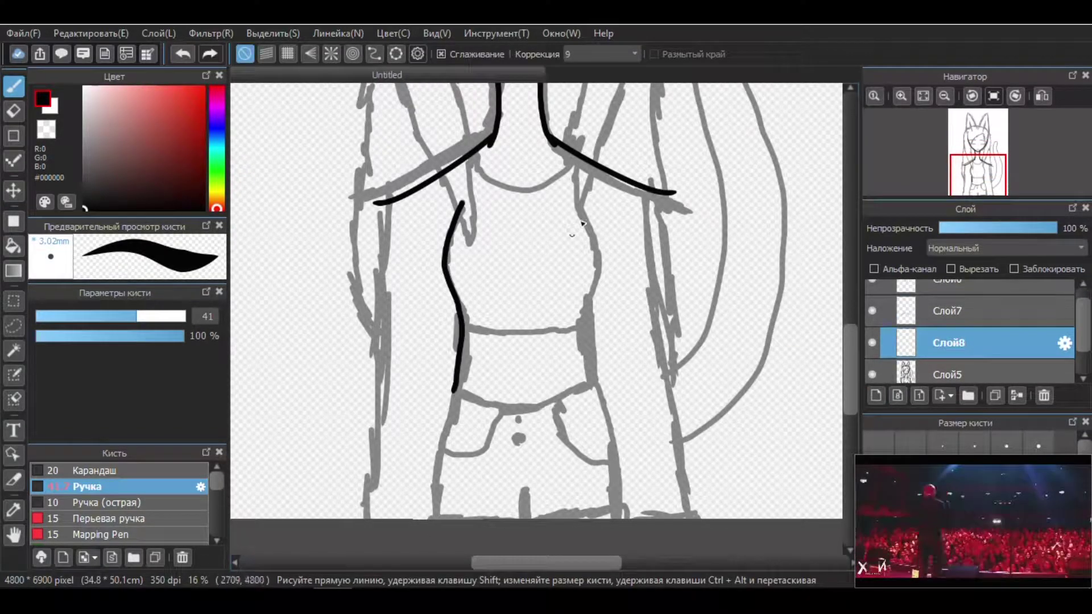
pyautogui.press('h')
pyautogui.press('h')
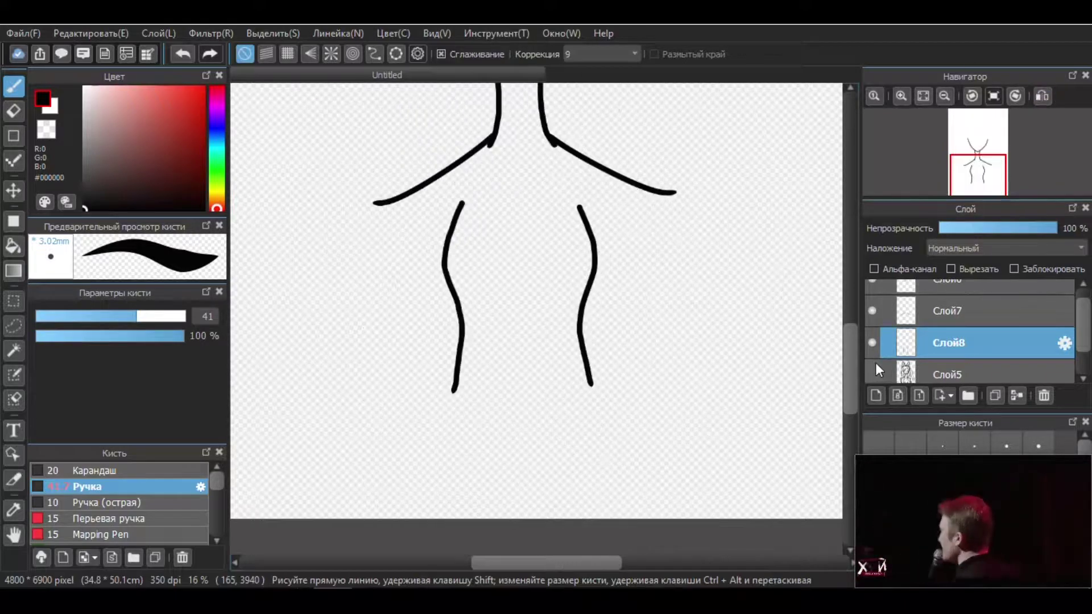
# - Add a new layer, Слой9, and ink the outer hip line from the waist to the lower canvas edge
pyautogui.hotkey('ctrl', 'shift', 'n')
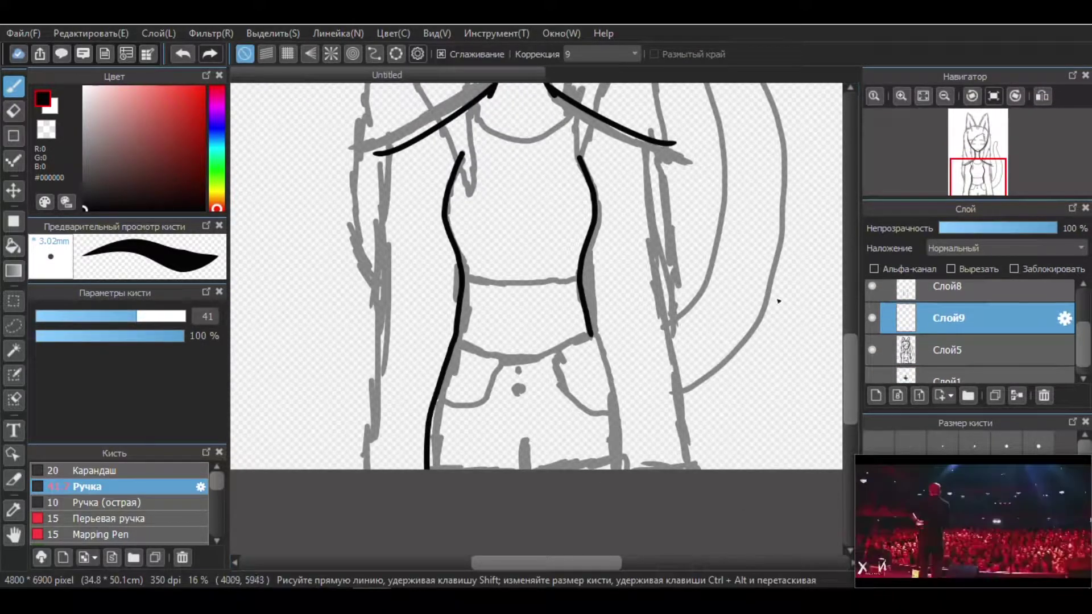
pyautogui.press('h')
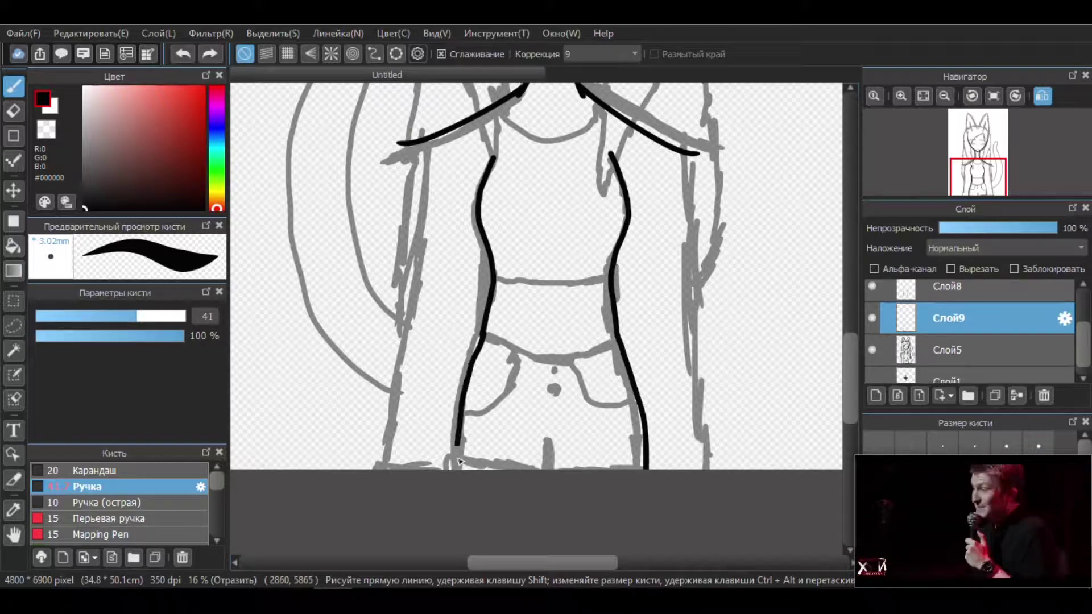
pyautogui.moveTo(489, 332); pyautogui.dragTo(459, 469)
pyautogui.press('e')
pyautogui.moveTo(618, 341); pyautogui.dragTo(647, 469)
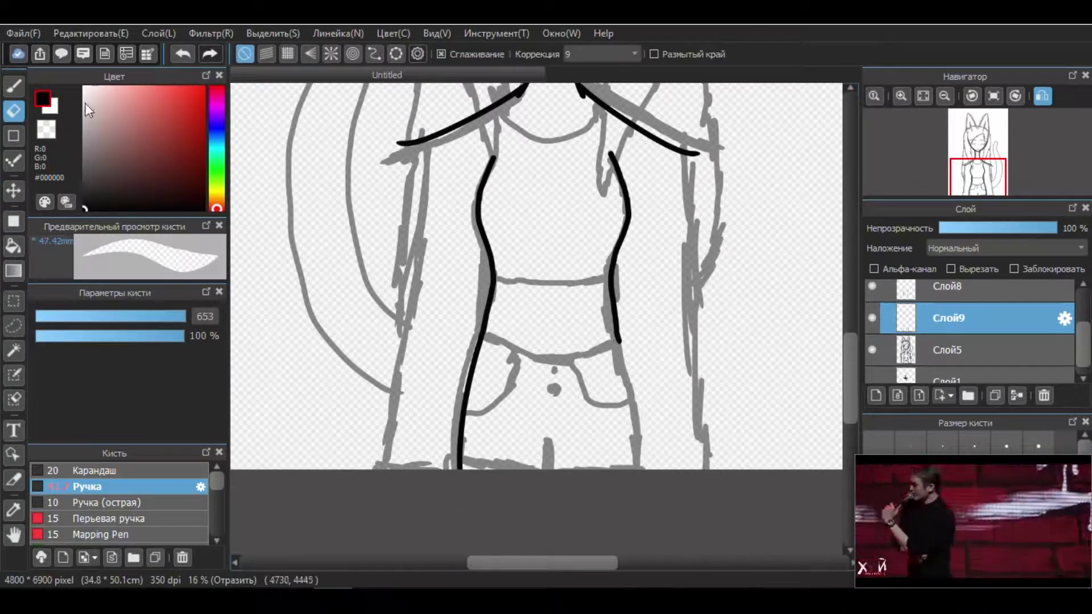
# - Copy the inked hip line as a mirrored line on the opposite hip, merge it down, and touch up the waist line on Слой8
pyautogui.press('h')
pyautogui.click(126, 54)
pyautogui.click(91, 33)
pyautogui.click(131, 230)
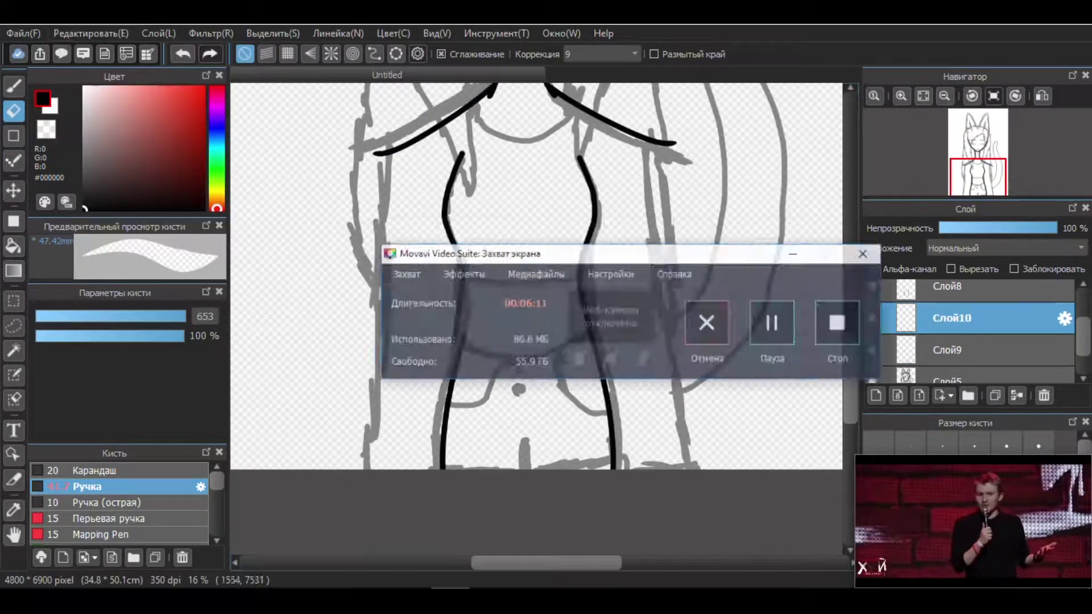
pyautogui.press('v')
pyautogui.press('b')
pyautogui.click(997, 395)
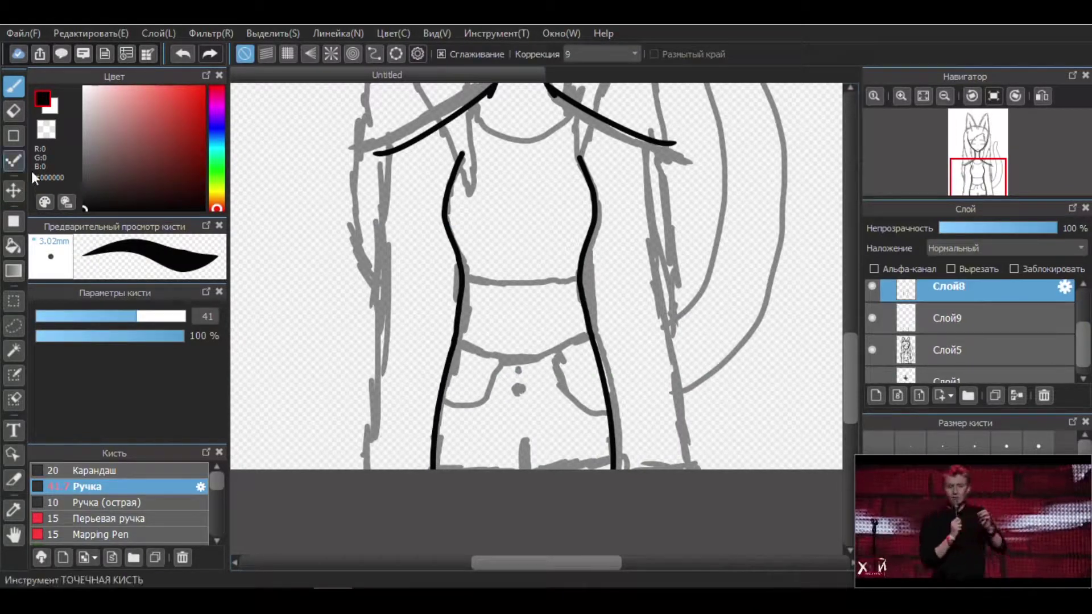
pyautogui.press('h')
pyautogui.moveTo(613, 278); pyautogui.dragTo(617, 341)
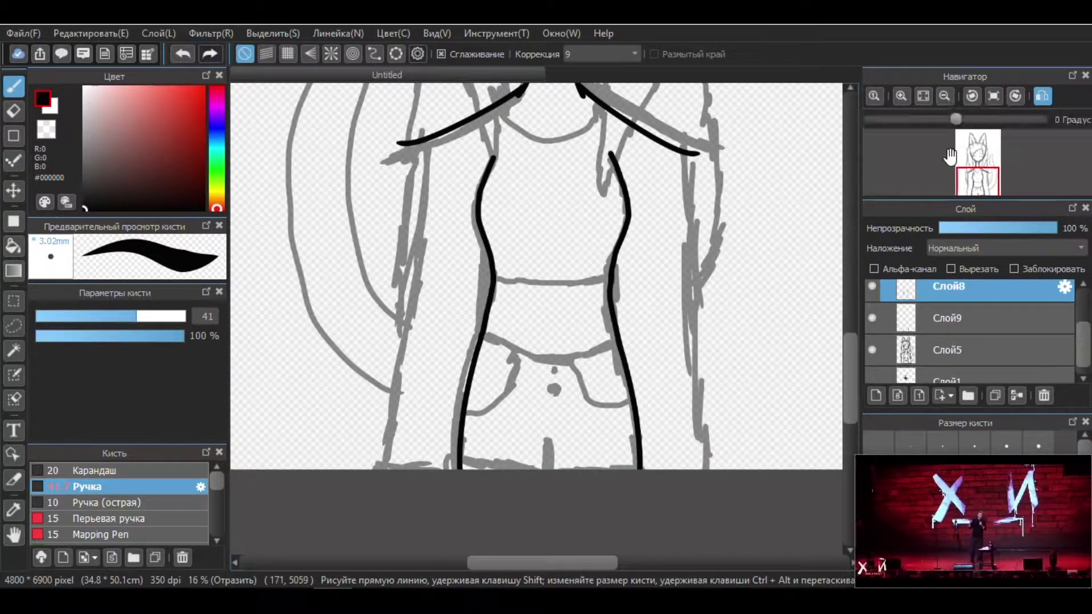
# - Merge Слой8 into Слой9 and add a new layer, Слой10, above the sketch layer Слой5
pyautogui.press('h')
pyautogui.click(956, 359)
pyautogui.moveTo(956, 120); pyautogui.dragTo(910, 120)
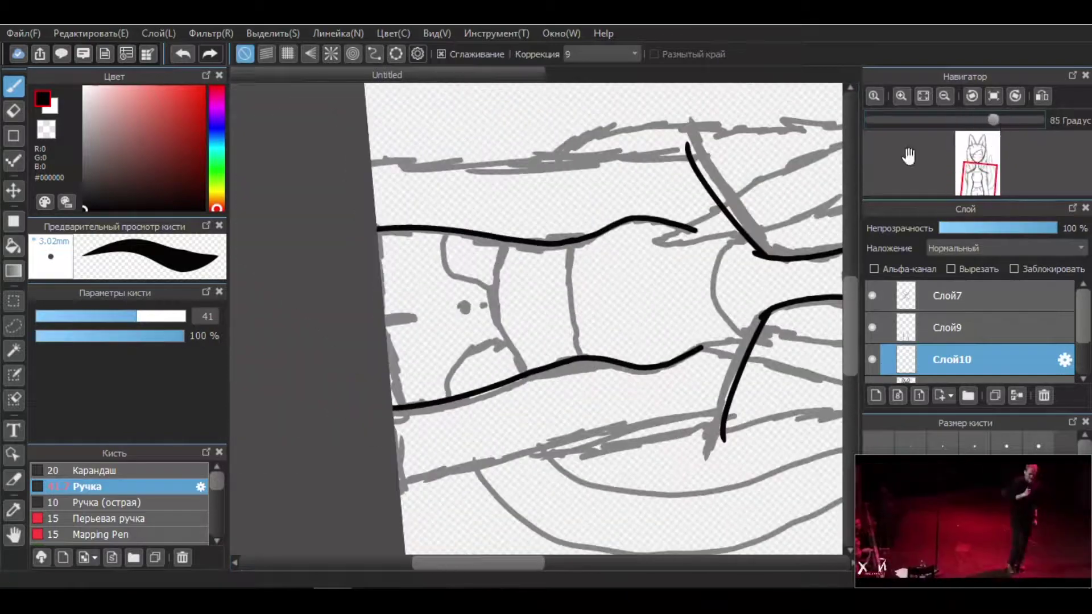
pyautogui.moveTo(501, 243); pyautogui.dragTo(517, 354)
pyautogui.moveTo(933, 120)
pyautogui.mouseDown()
pyautogui.moveTo(985, 118)
pyautogui.moveTo(909, 120)
pyautogui.mouseUp()
pyautogui.hotkey('ctrl', 'z')
pyautogui.hotkey('ctrl', 'y')
pyautogui.hotkey('ctrl', 'z')
pyautogui.hotkey('ctrl', 'y')
pyautogui.hotkey('ctrl', 'z')
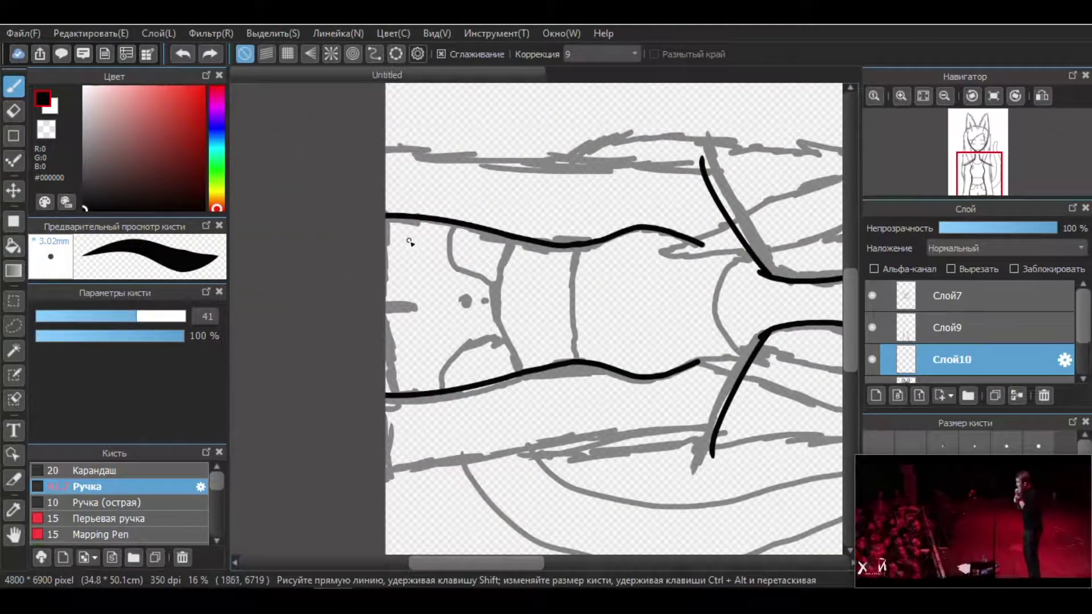
# - Ink the curved waistband of the shorts between the two hip lines on Слой10 and trim its overshooting ends
pyautogui.moveTo(518, 243); pyautogui.dragTo(508, 369)
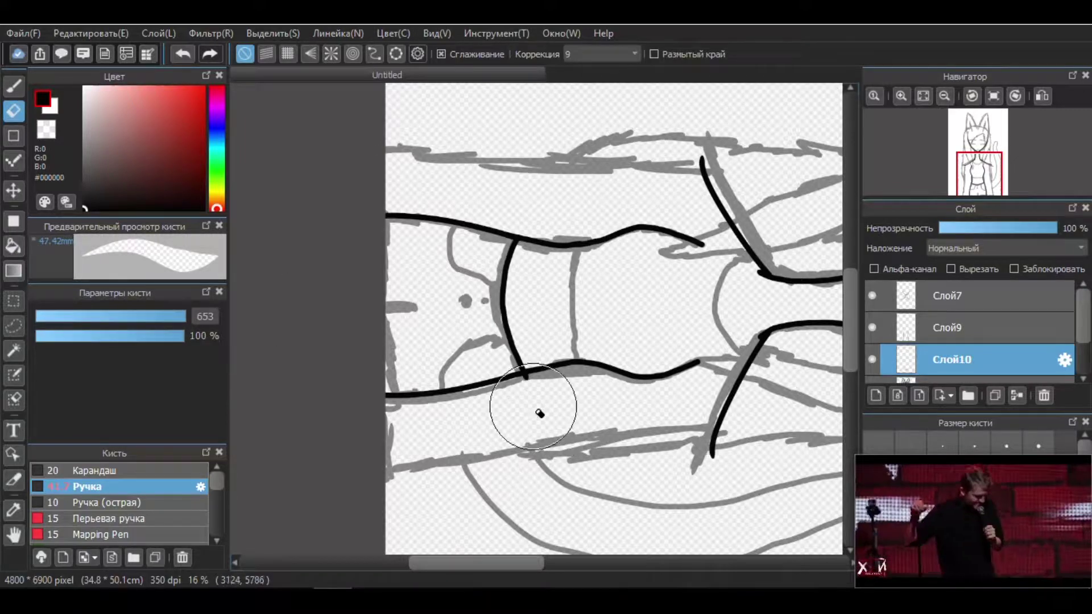
pyautogui.moveTo(909, 120); pyautogui.dragTo(982, 116)
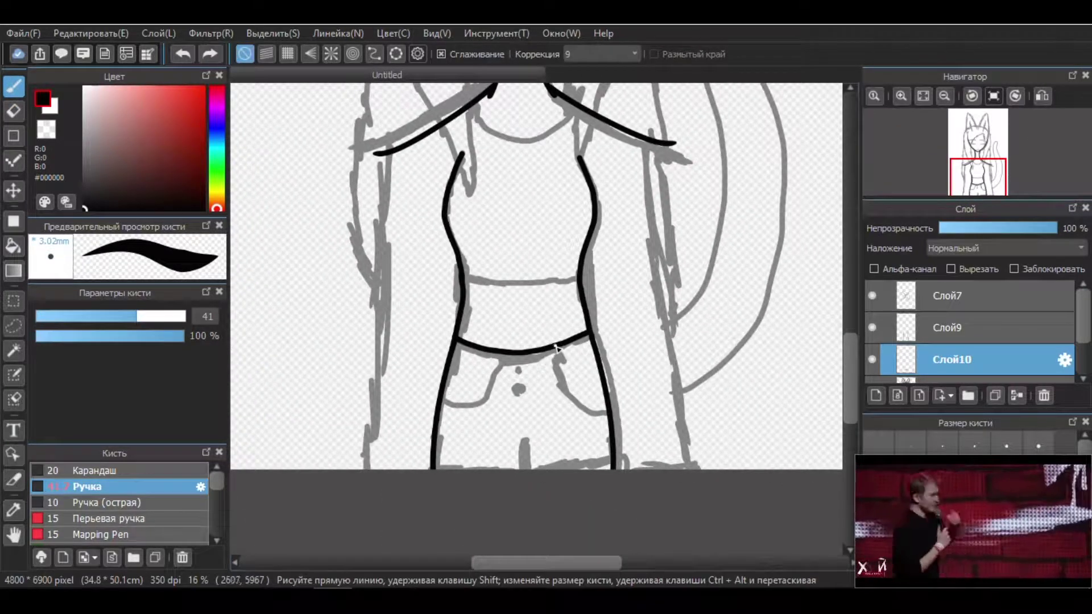
# - Add a new layer, Слой11, and ink two angular front pockets below the waistband of the shorts
pyautogui.moveTo(509, 340); pyautogui.dragTo(369, 404)
pyautogui.moveTo(449, 226); pyautogui.dragTo(578, 350)
pyautogui.scroll(3, 578, 350)
pyautogui.hotkey('ctrl', 'shift', 'n')
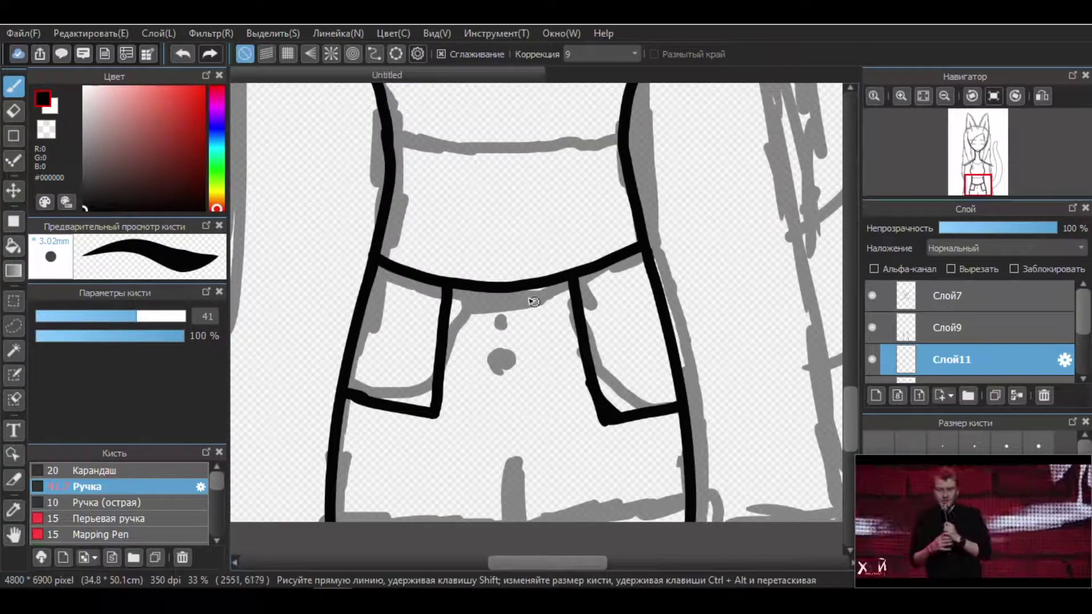
# - Round the lower inner corners of both pockets by inking inner corner strokes and erasing the sharp tips
pyautogui.press('h')
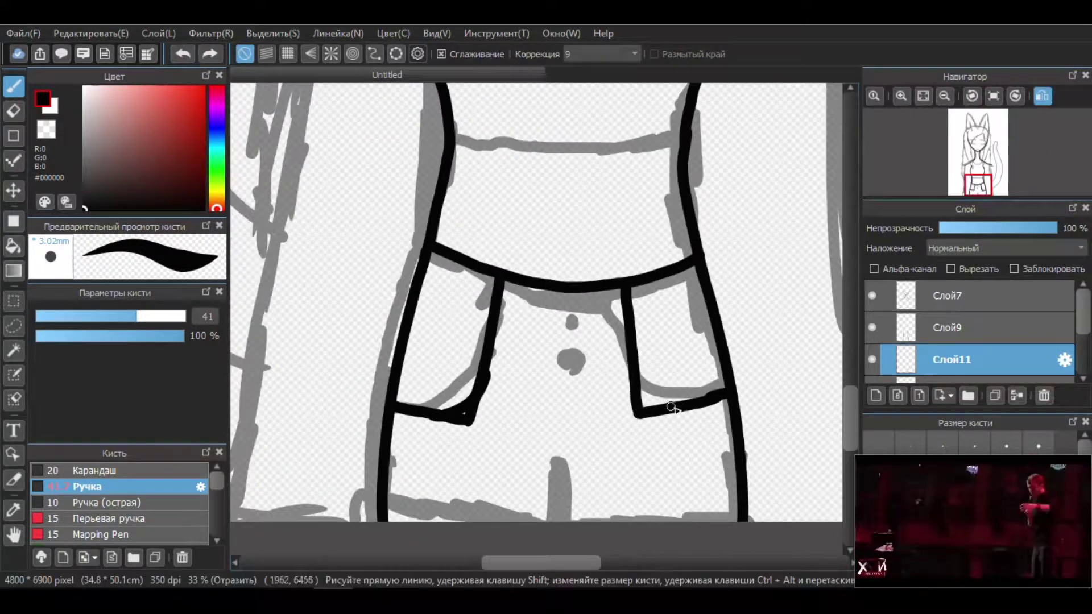
pyautogui.hotkey('ctrl', 'z')
pyautogui.moveTo(625, 357); pyautogui.dragTo(634, 392)
pyautogui.press('e')
pyautogui.moveTo(536, 385); pyautogui.dragTo(495, 390)
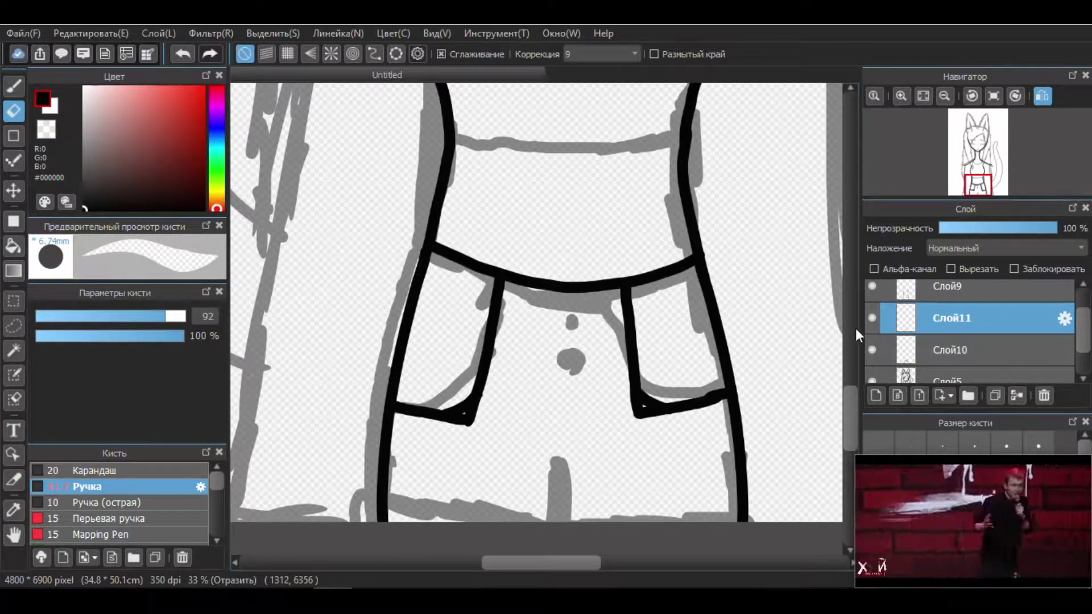
pyautogui.click(949, 349)
pyautogui.scroll(2, 712, 392)
pyautogui.hotkey('ctrl', 'z')
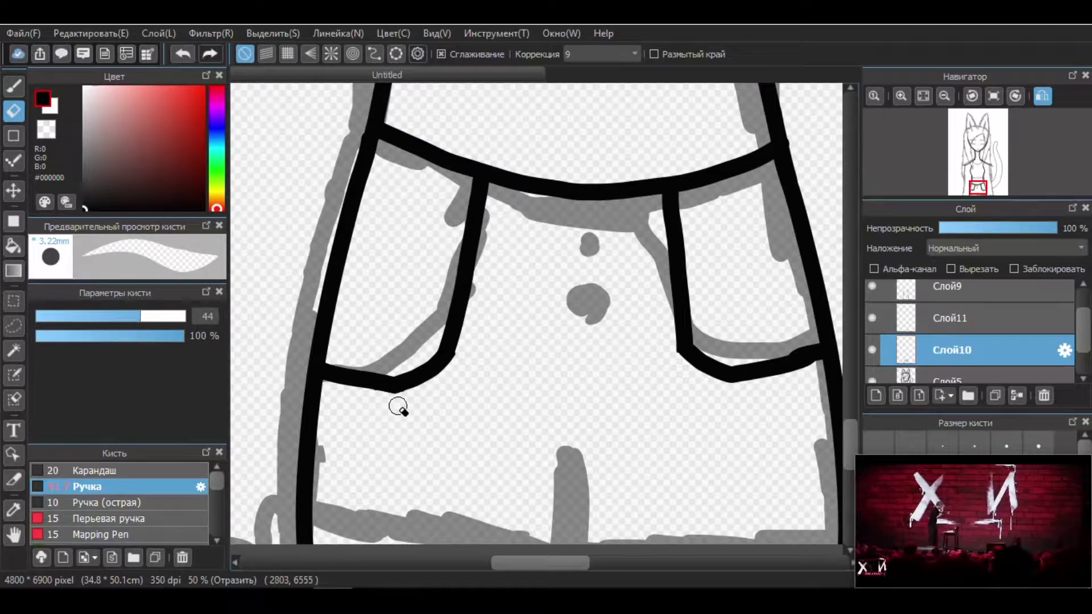
pyautogui.scroll(-3, 648, 169)
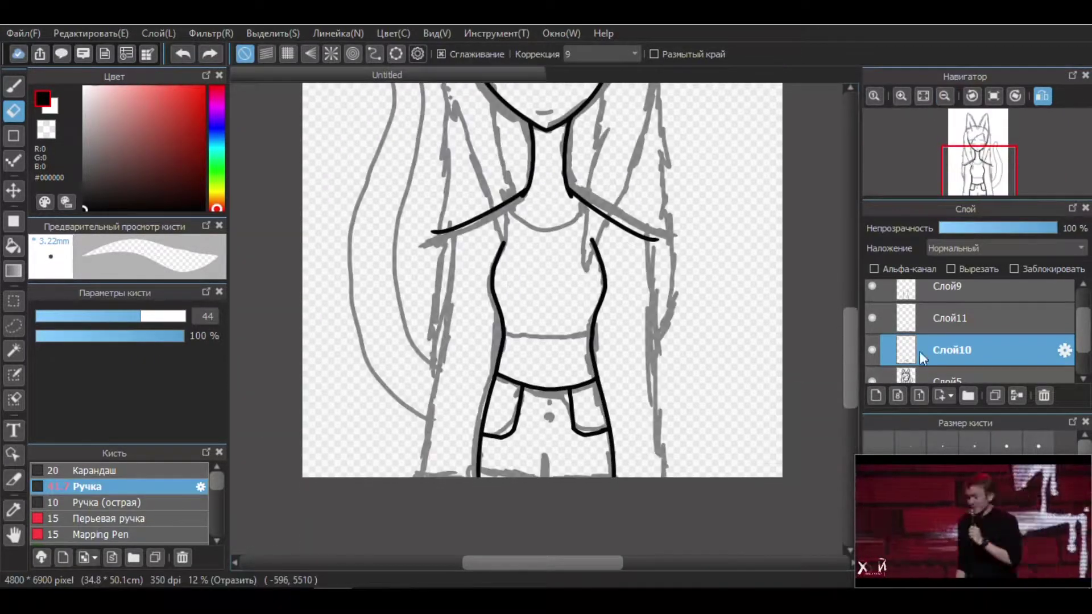
# - Ink the shorts' centre seam, the button and the small circle above it, using a new Слой11 moved below Слой10
pyautogui.hotkey('ctrl', 'z')
pyautogui.click(908, 100)
pyautogui.press('b')
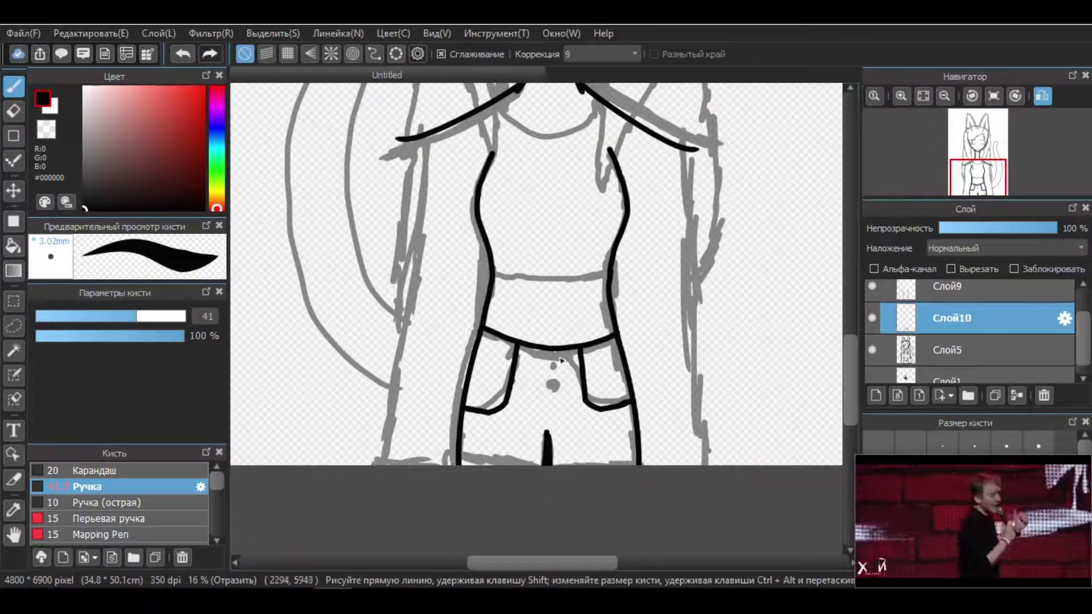
pyautogui.hotkey('ctrl', 'y')
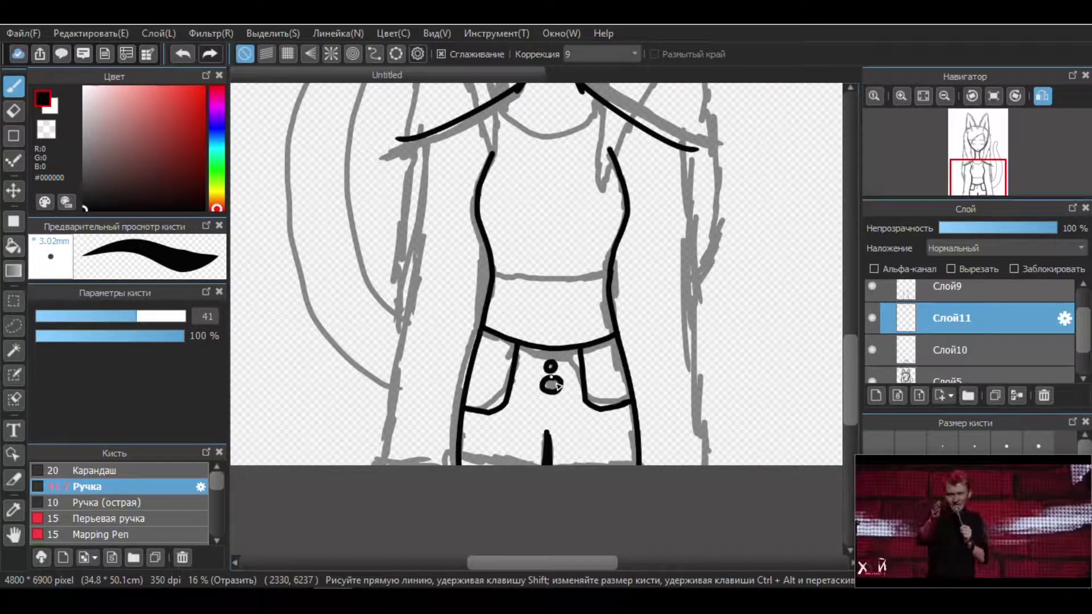
pyautogui.moveTo(876, 322); pyautogui.dragTo(917, 359)
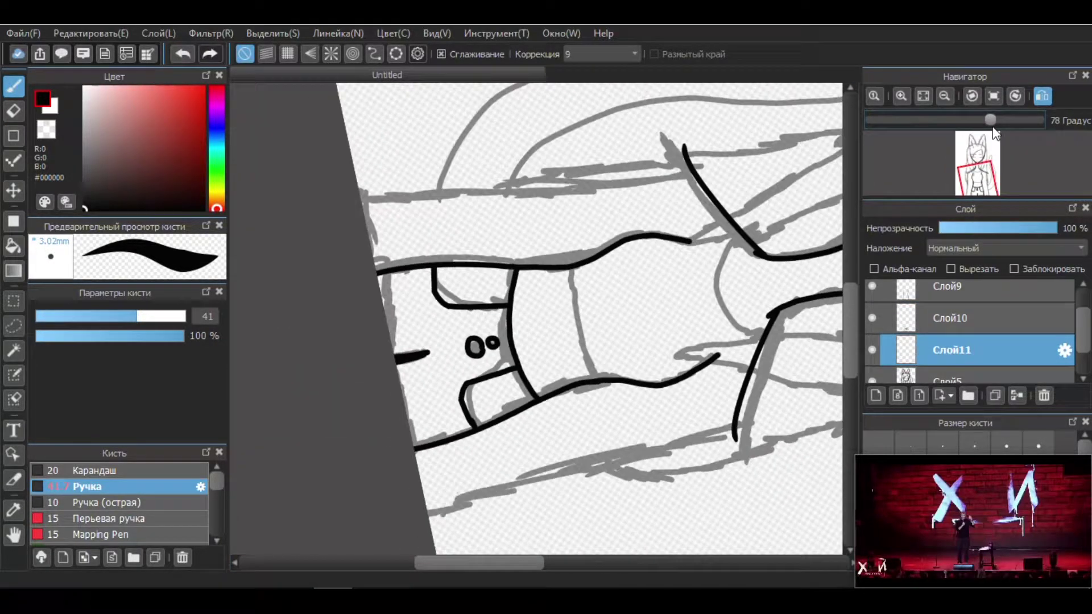
# - Ink the hem along the bottom of the shorts and clean up the line ends at both sides
pyautogui.moveTo(433, 228); pyautogui.dragTo(442, 425)
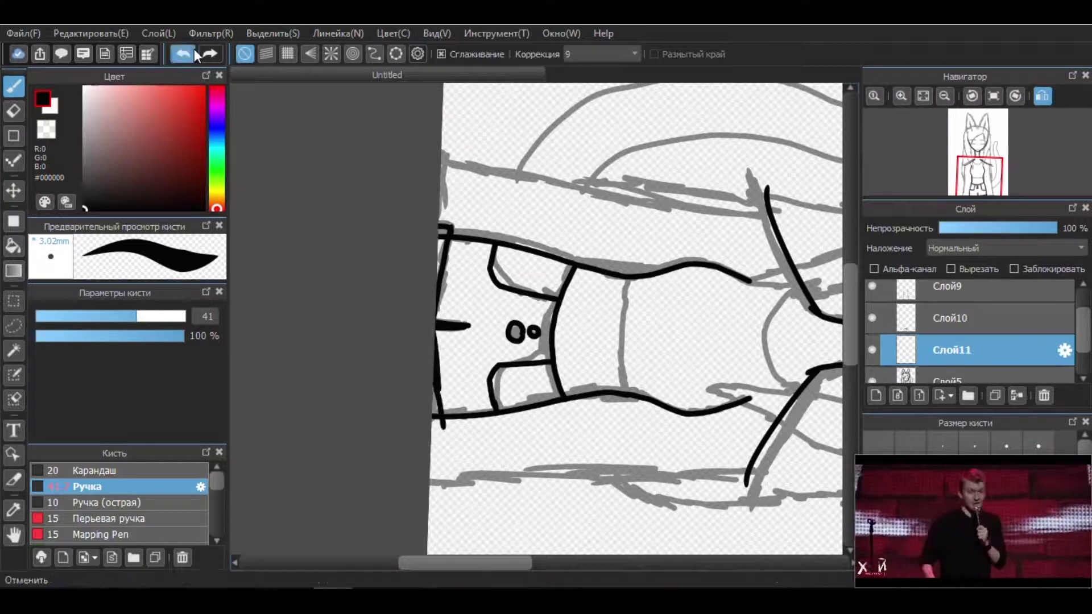
pyautogui.click(180, 54)
pyautogui.press('e')
pyautogui.doubleClick(946, 287)
pyautogui.press('Escape')
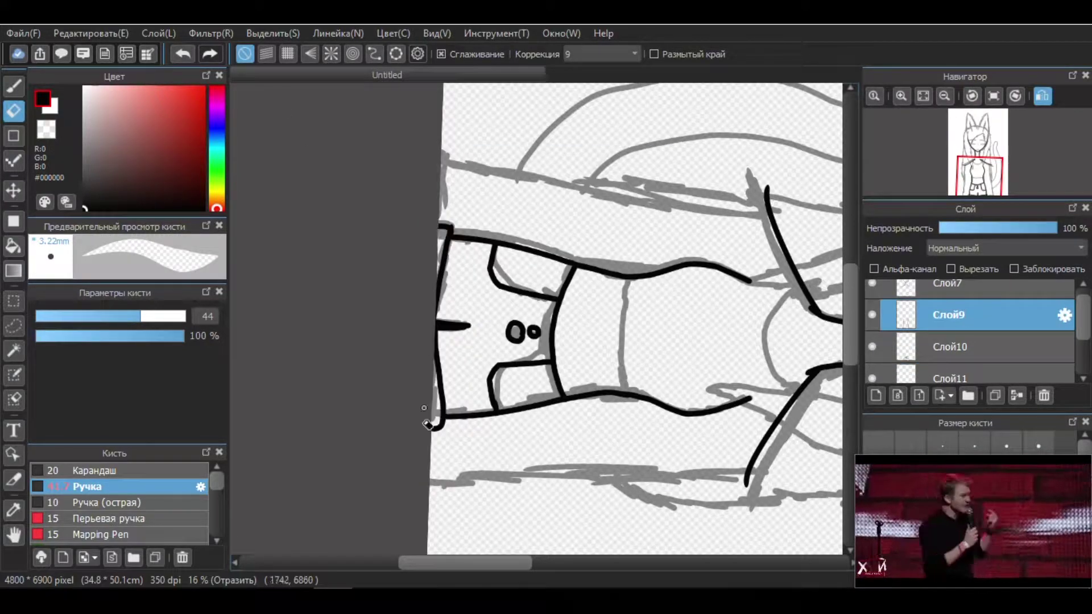
# - Ink the lower hem of the top across the torso on Слой11 and erase the overshoot beyond the body sides
pyautogui.scroll(-1, 967, 341)
pyautogui.click(1042, 327)
pyautogui.press('b')
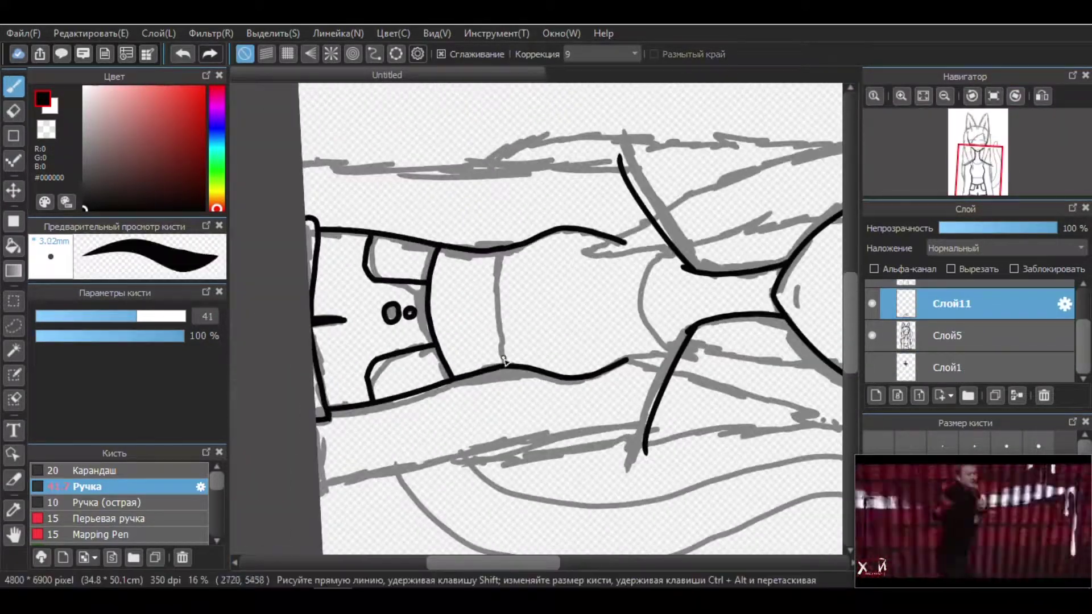
pyautogui.moveTo(498, 234); pyautogui.dragTo(531, 411)
pyautogui.press('e')
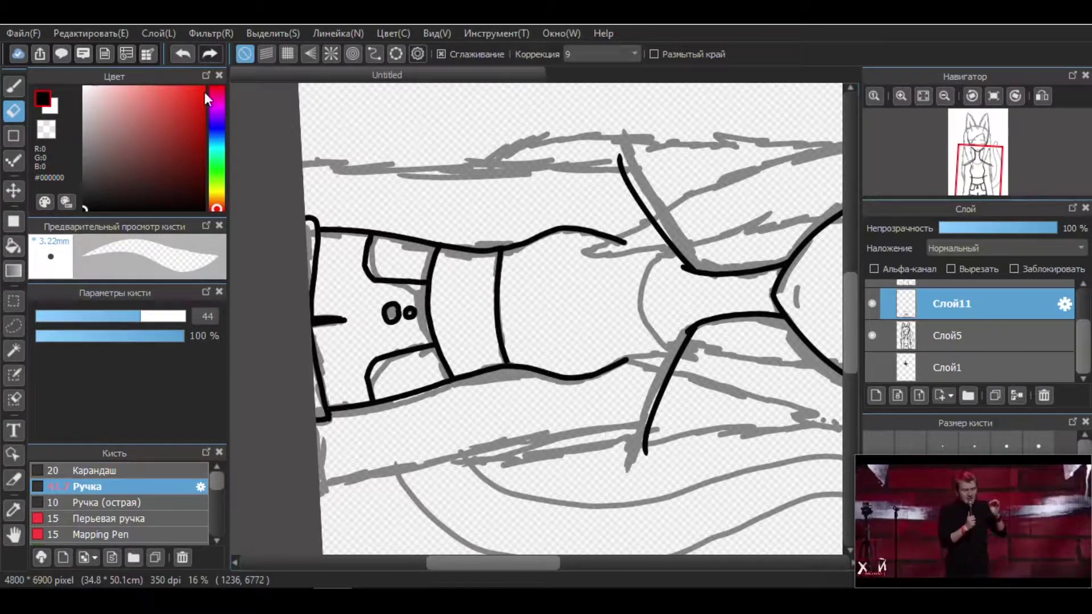
pyautogui.press('r')
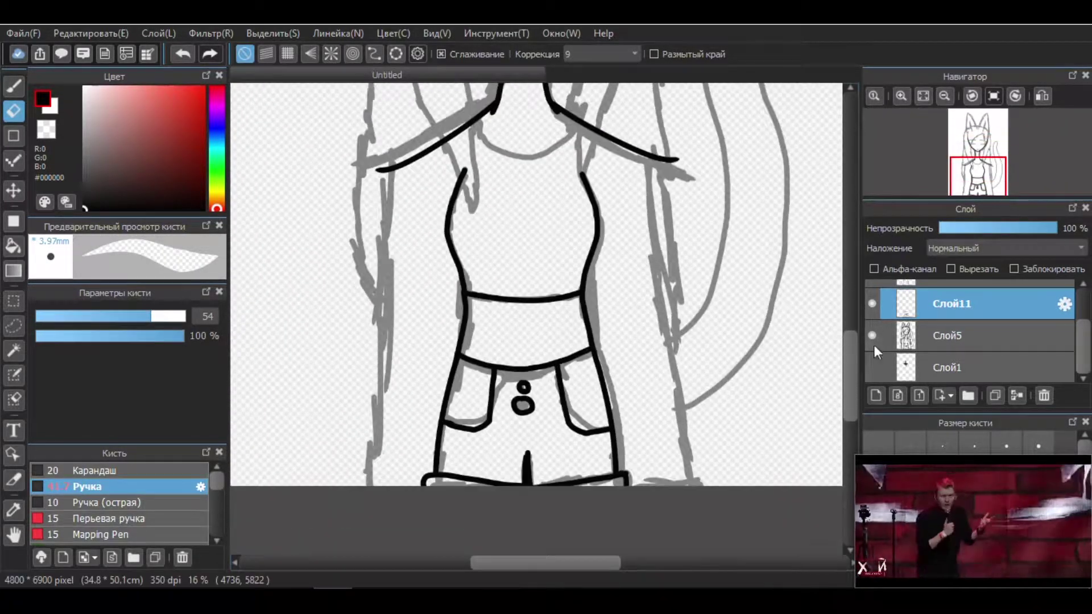
# - Add a new layer, Слой12, and ink a long line from each shoulder down to the lower canvas edge for the arms
pyautogui.click(876, 395)
pyautogui.press('b')
pyautogui.scroll(1, 536, 304)
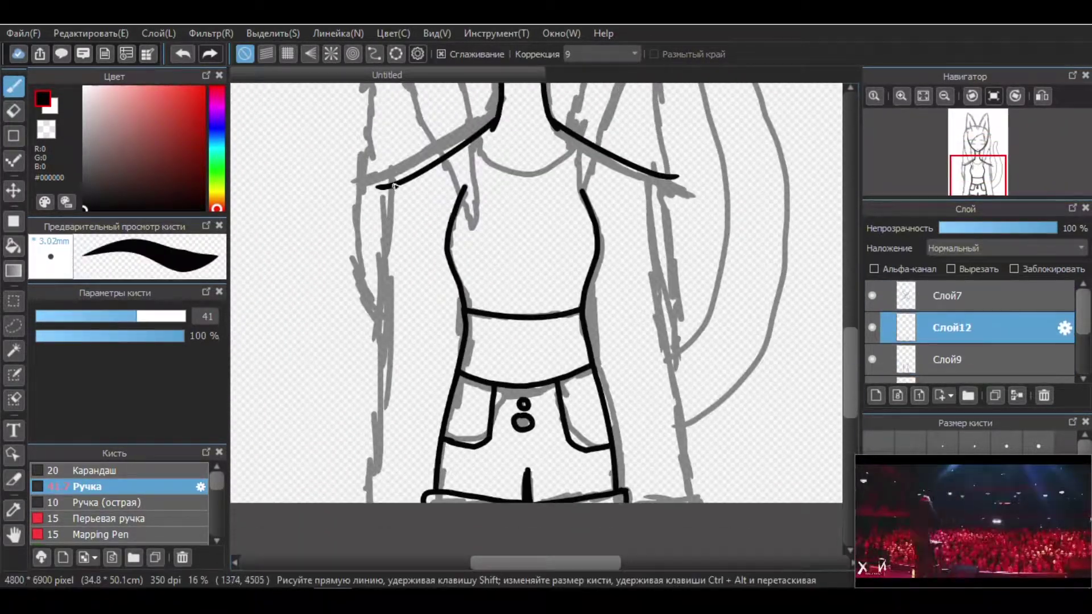
pyautogui.moveTo(647, 175); pyautogui.dragTo(711, 503)
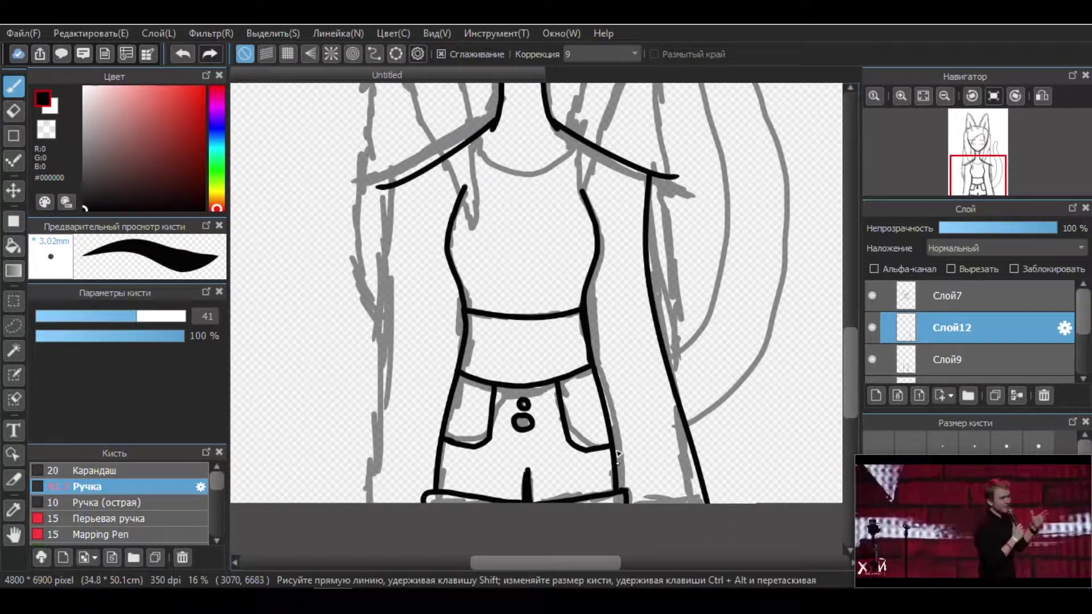
pyautogui.moveTo(390, 190); pyautogui.dragTo(391, 227)
pyautogui.press('h')
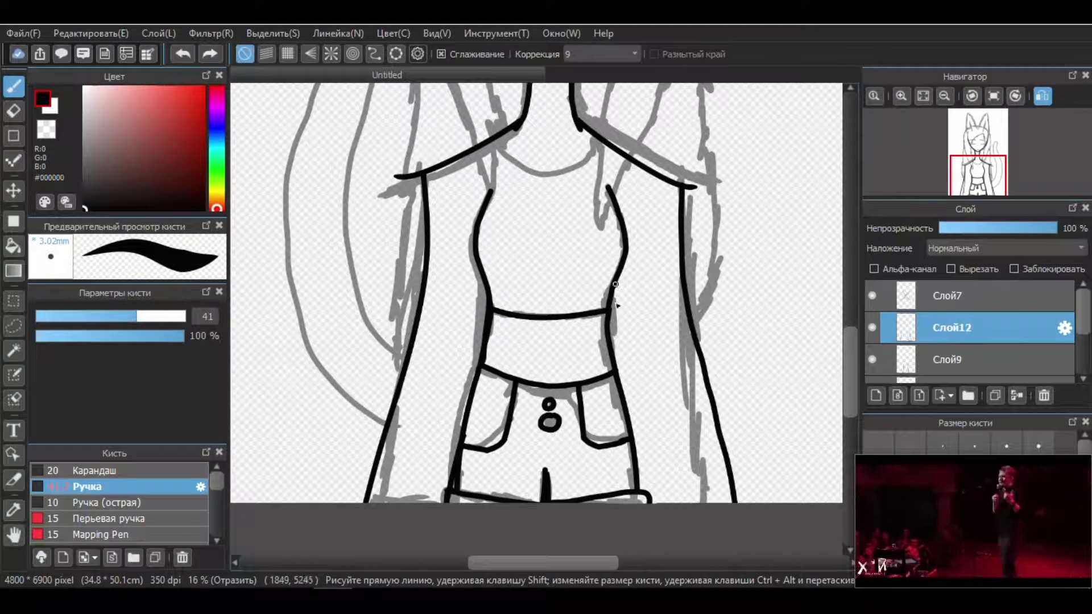
# - Select one arm line with a rectangular selection on Слой12 and transform it slightly closer to the body
pyautogui.press('m')
pyautogui.moveTo(633, 156); pyautogui.dragTo(799, 509)
pyautogui.click(359, 33)
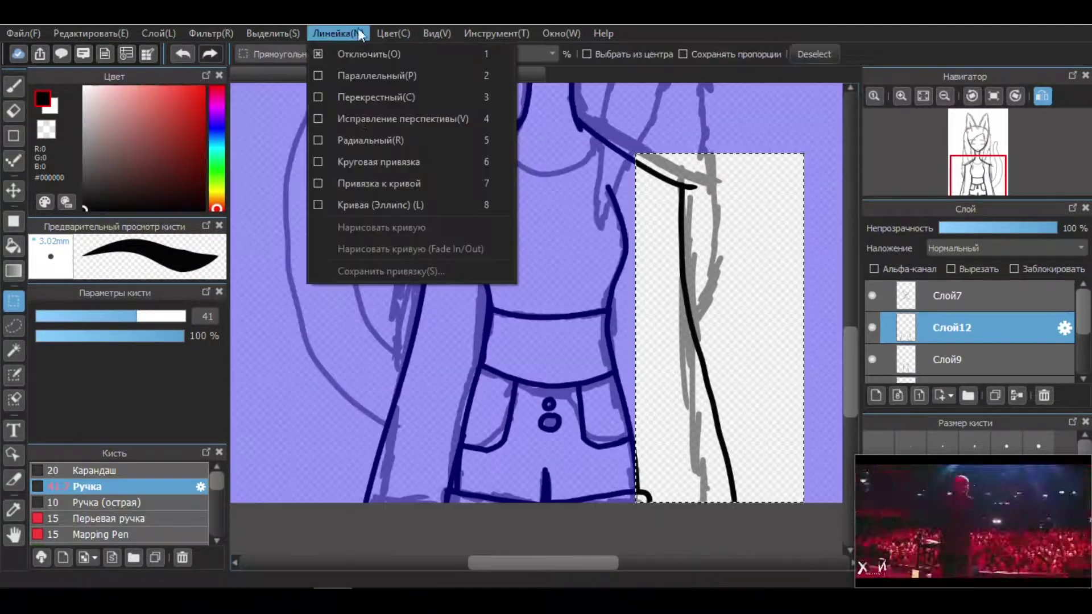
pyautogui.hotkey('ctrl', 't')
pyautogui.press('Return')
pyautogui.click(14, 87)
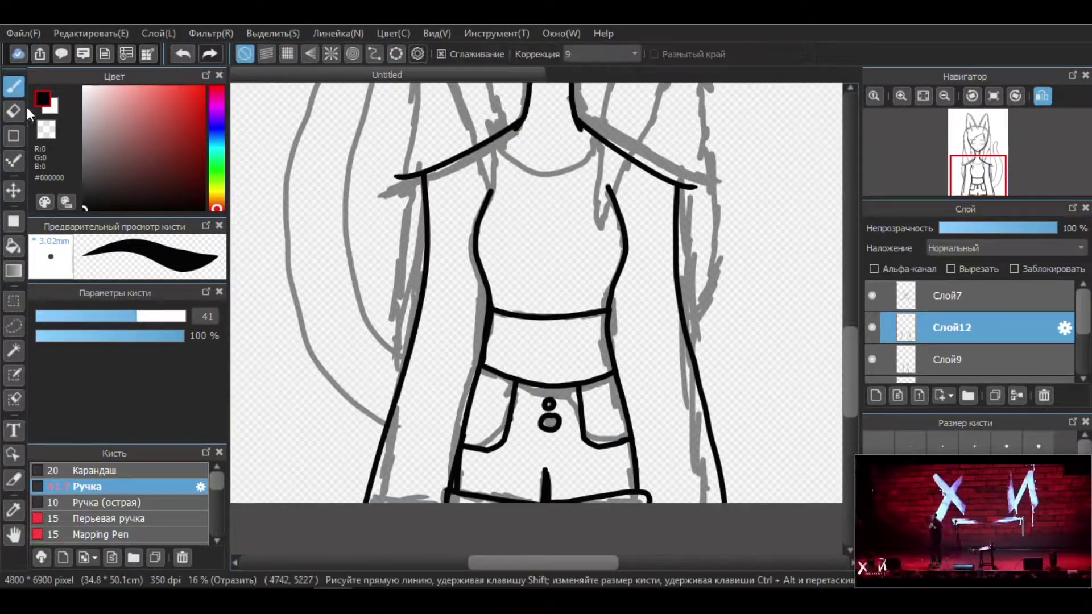
# - Merge the arm, torso and shorts line-art layers down into Слой11
pyautogui.press('e')
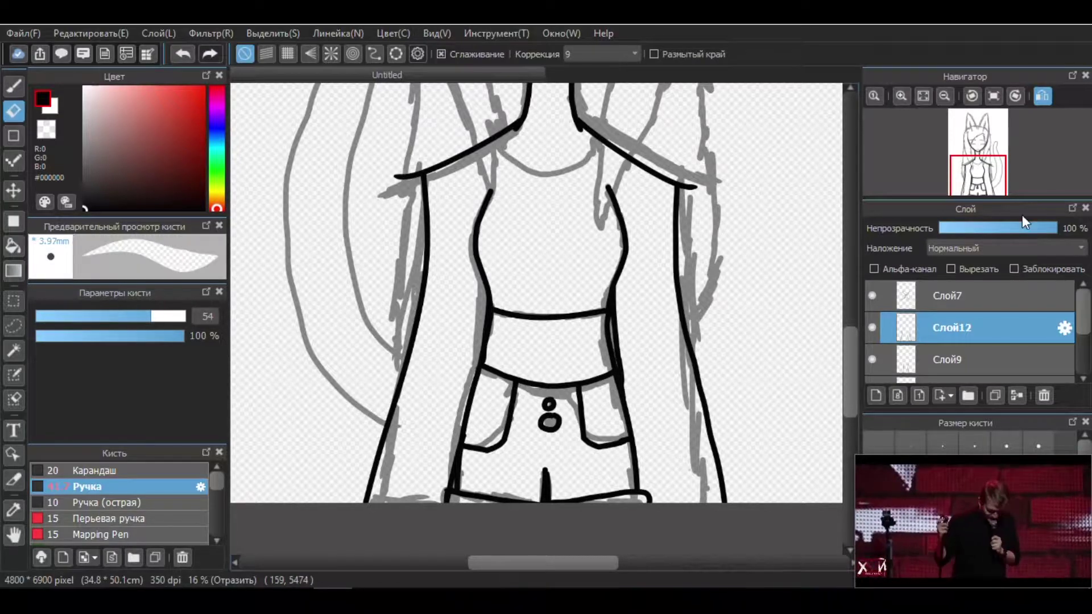
pyautogui.scroll(5, 617, 393)
pyautogui.click(882, 359)
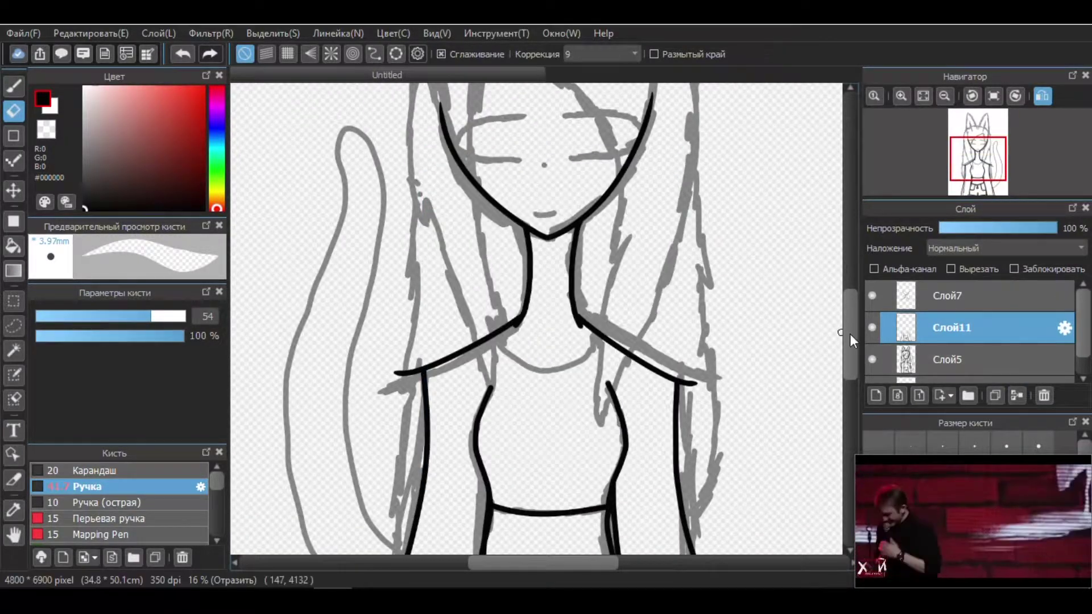
# - Ink the square neckline of the top between the shoulders on Слой13, following the sketch
pyautogui.scroll(1, 851, 340)
pyautogui.press('b')
pyautogui.click(210, 53)
pyautogui.click(210, 53)
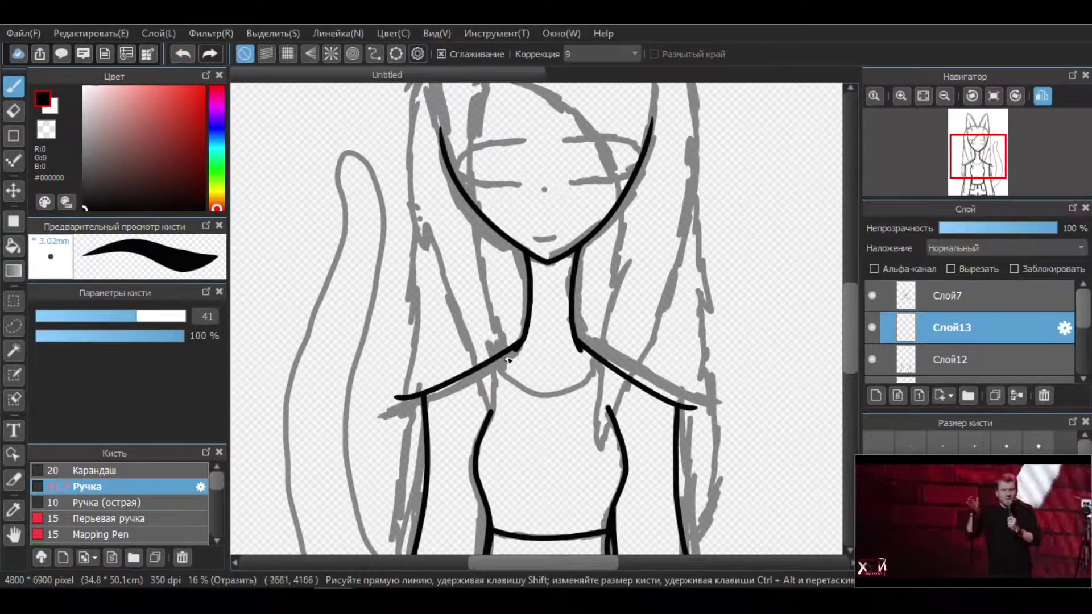
pyautogui.moveTo(510, 415); pyautogui.dragTo(781, 264)
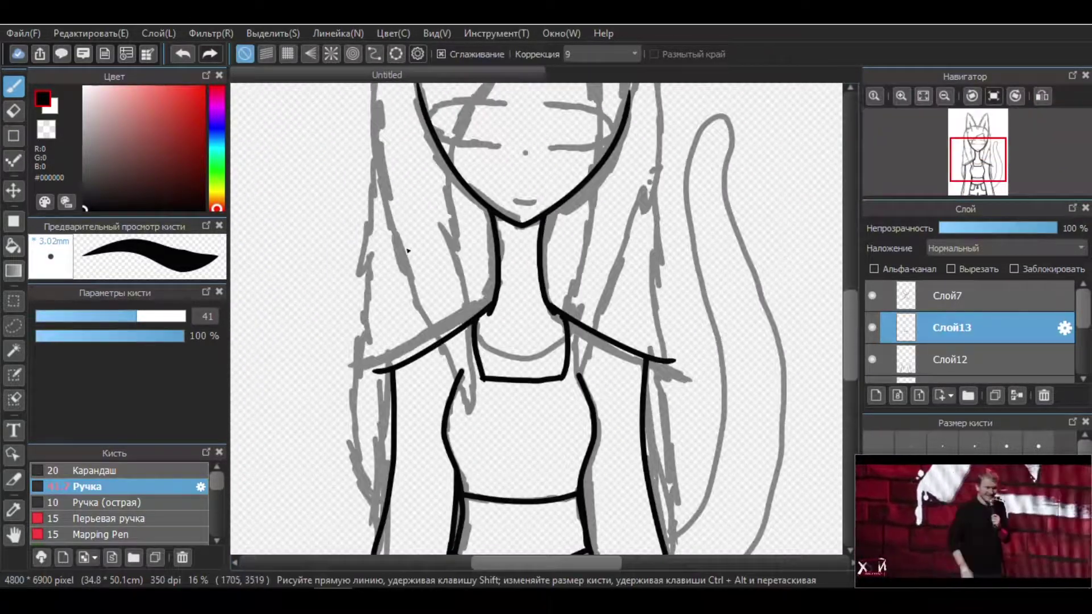
# - Add a new layer, Слой14, and ink the fringe from the parting across the forehead, continuing into the left front lock
pyautogui.scroll(3, 852, 319)
pyautogui.hotkey('ctrl', 'shift', 'n')
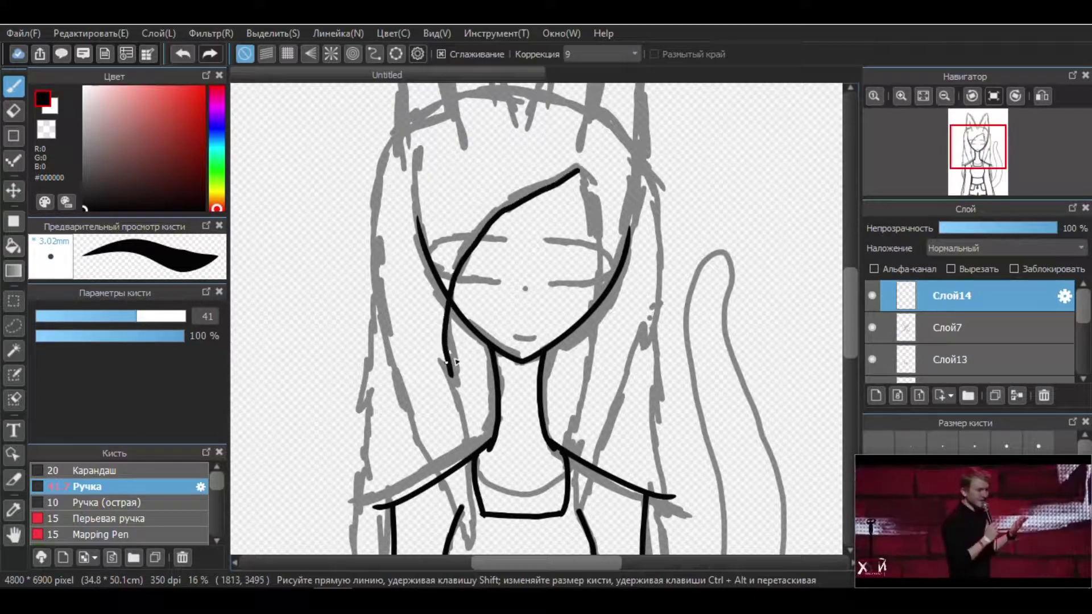
pyautogui.moveTo(457, 382); pyautogui.dragTo(452, 233)
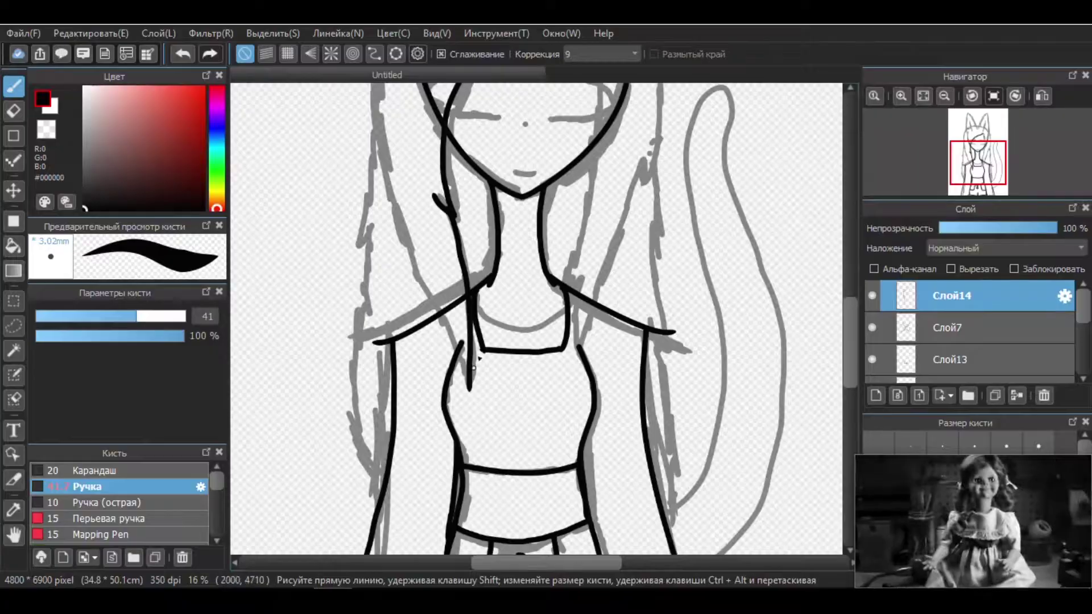
# - Ink the right front hair lock on Слой14 from the parting past the cheek to the chest, with its adjoining side strand
pyautogui.scroll(3, 852, 323)
pyautogui.scroll(-1, 852, 323)
pyautogui.moveTo(584, 307); pyautogui.dragTo(575, 381)
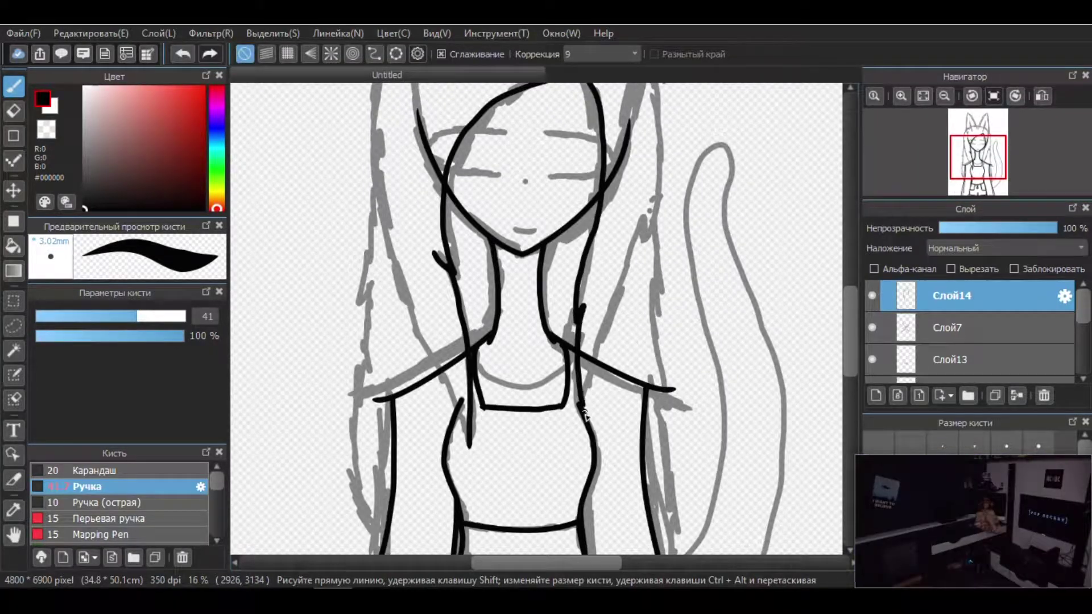
pyautogui.moveTo(633, 210); pyautogui.dragTo(580, 412)
pyautogui.press('e')
pyautogui.press('b')
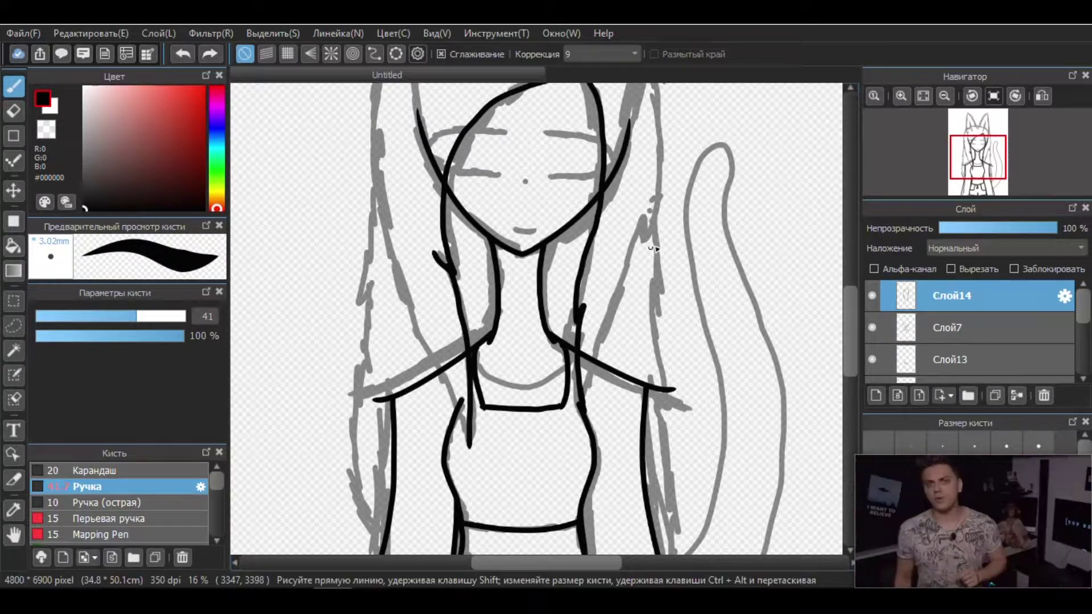
# - Ink the lower part of the long left hair strand on Слой14, from its tip at the chest up past the shoulder
pyautogui.scroll(1, 643, 222)
pyautogui.moveTo(435, 407); pyautogui.dragTo(376, 263)
pyautogui.hotkey('ctrl', 'z')
pyautogui.moveTo(470, 484); pyautogui.dragTo(406, 357)
pyautogui.moveTo(438, 406)
pyautogui.mouseDown()
pyautogui.moveTo(348, 134)
pyautogui.moveTo(398, 319)
pyautogui.mouseUp()
pyautogui.press('e')
pyautogui.press('b')
# - Extend the left hair strand's outer line on Слой14 upward along the face to the side of the head
pyautogui.scroll(2, 398, 417)
pyautogui.moveTo(400, 417); pyautogui.dragTo(375, 233)
pyautogui.press('e')
pyautogui.press('b')
pyautogui.moveTo(375, 324); pyautogui.dragTo(426, 130)
pyautogui.press('e')
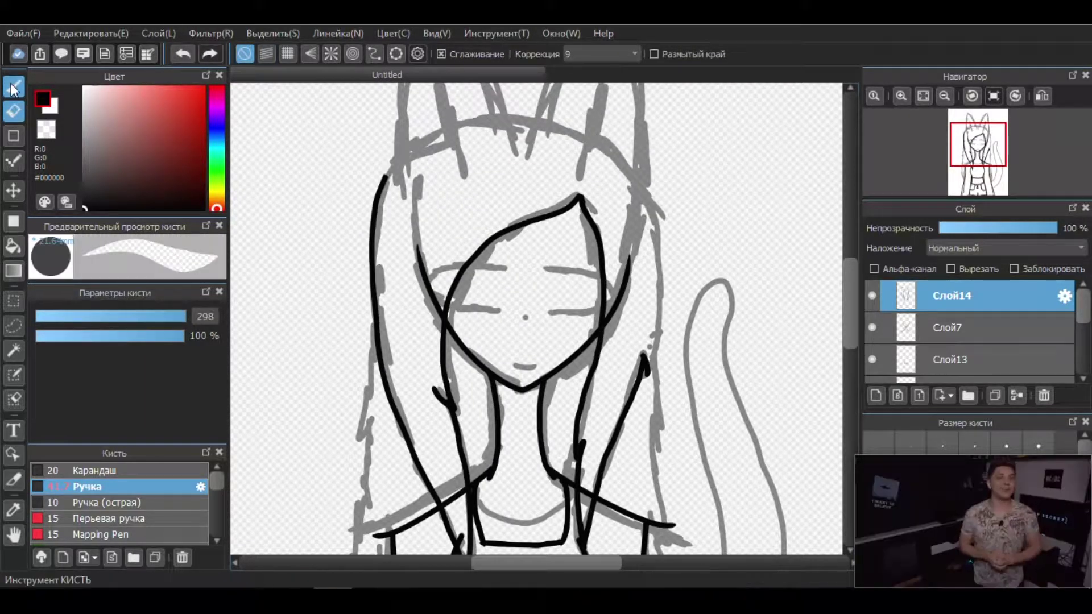
# - Ink the crown of the hair and its outer right edge on Слой14, and hide the grey sketch layer Слой5
pyautogui.press('b')
pyautogui.press('h')
pyautogui.press('h')
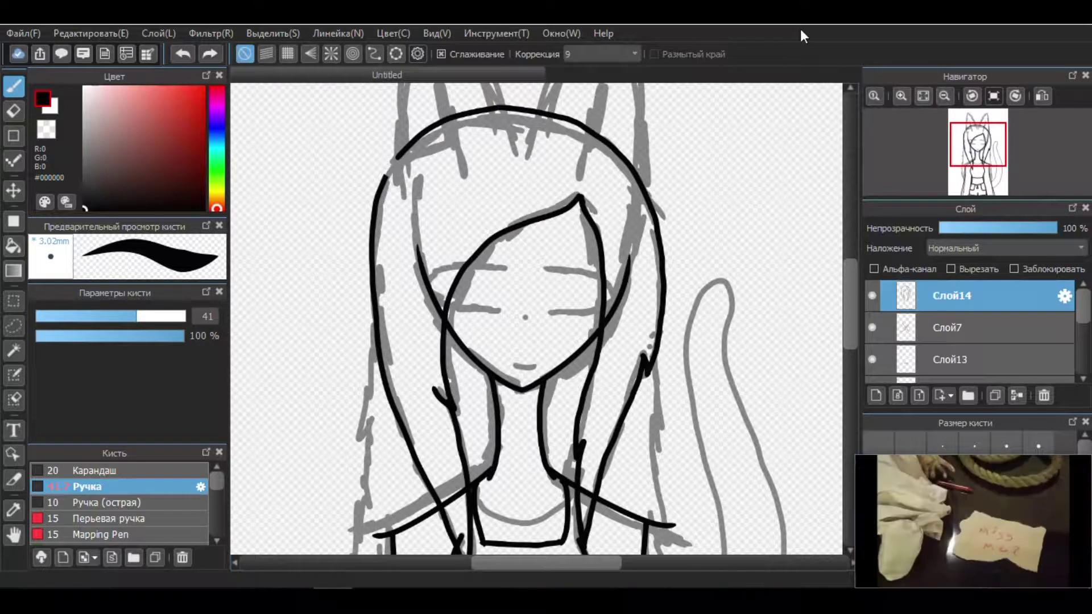
pyautogui.scroll(2, 561, 564)
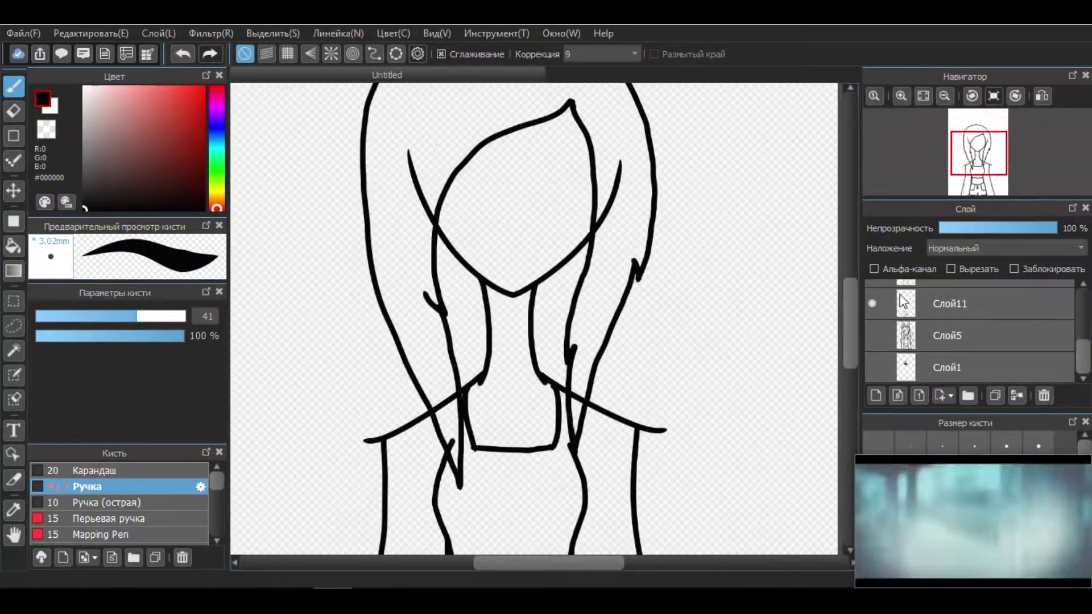
pyautogui.scroll(-2, 421, 200)
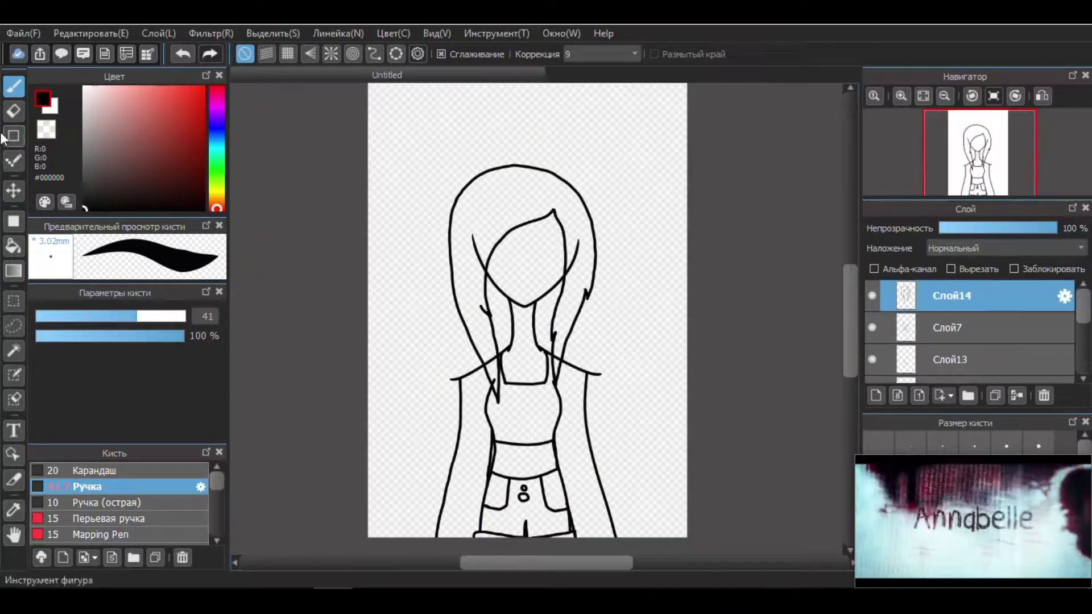
# - Lasso the left outer hair line on Слой14 and transform it to meet the crown outline
pyautogui.press('l')
pyautogui.moveTo(427, 271); pyautogui.dragTo(422, 267)
pyautogui.hotkey('ctrl', 't')
pyautogui.moveTo(377, 141); pyautogui.dragTo(421, 102)
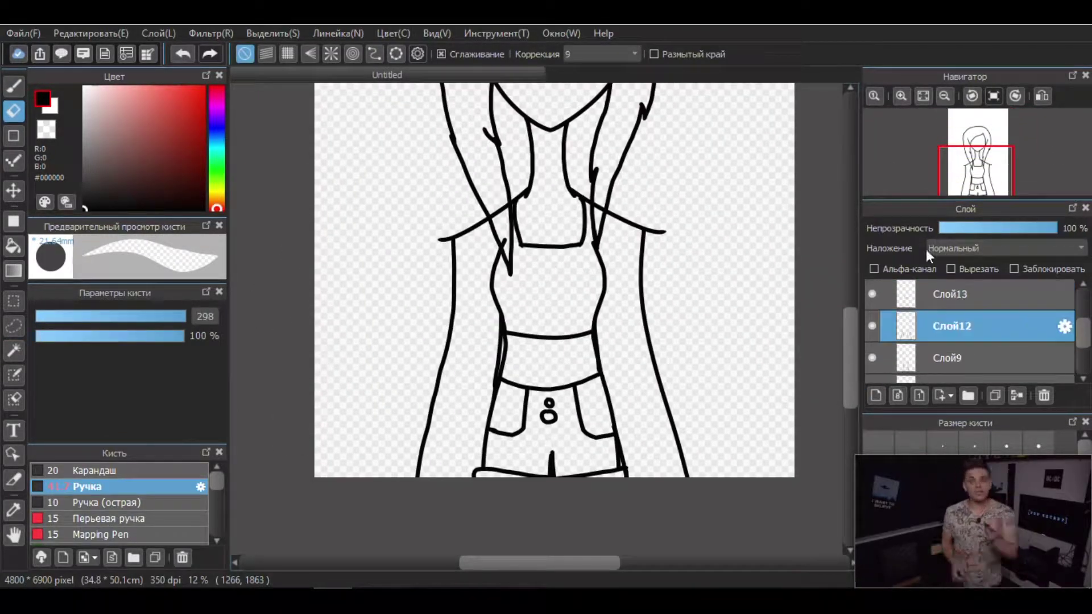
# - Lasso the lower part of the left arm line on Слой12 and rotate it slightly toward the body
pyautogui.press('m')
pyautogui.press('l')
pyautogui.moveTo(455, 503); pyautogui.dragTo(471, 324)
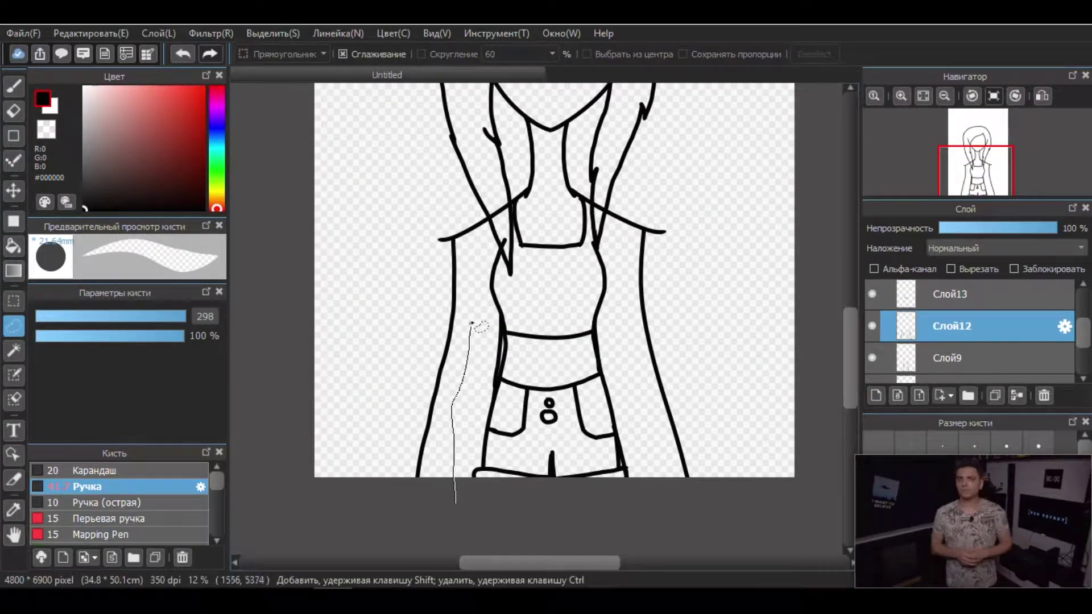
pyautogui.moveTo(628, 401); pyautogui.dragTo(631, 405)
pyautogui.click(273, 33)
pyautogui.click(316, 229)
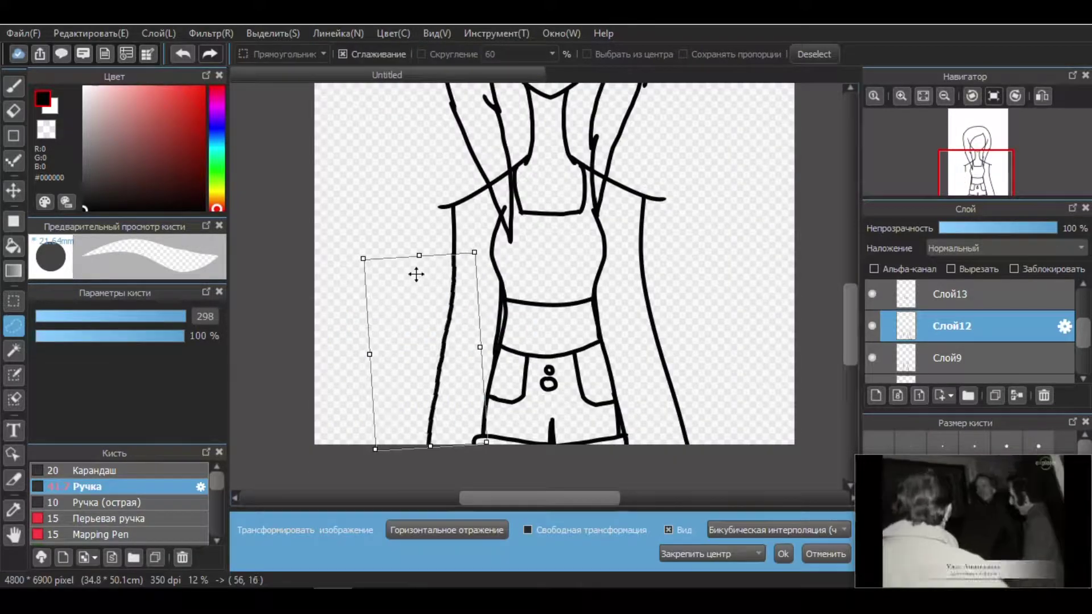
pyautogui.press('Return')
# - Lasso the right arm line on Слой12, transform it slightly toward the body, and clear the selection
pyautogui.press('e')
pyautogui.press('l')
pyautogui.moveTo(630, 348)
pyautogui.mouseDown()
pyautogui.moveTo(668, 310)
pyautogui.moveTo(629, 348)
pyautogui.mouseUp()
pyautogui.hotkey('ctrl', 't')
pyautogui.press('Return')
pyautogui.hotkey('ctrl', 'd')
# - Erase the ends of the face outline that overlap the hair on Слой7
pyautogui.scroll(3, 807, 326)
pyautogui.click(1004, 358)
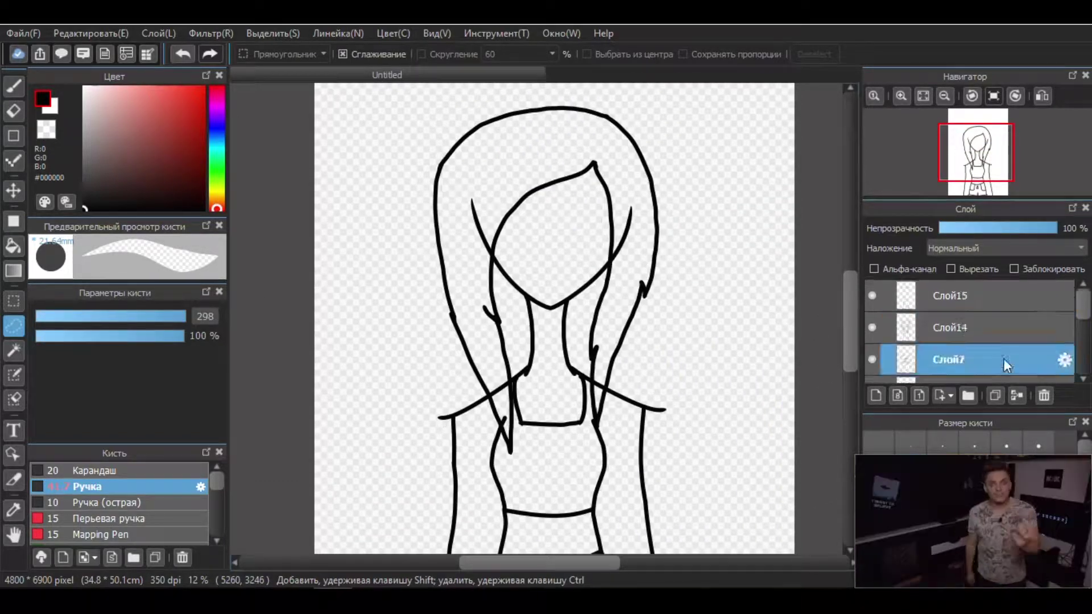
pyautogui.scroll(-3, 844, 344)
# - Show the grey sketch, add a new layer, Слой16, and ink the right back hair down alongside the arm
pyautogui.scroll(2, 843, 343)
pyautogui.hotkey('ctrl', 'shift', 'n')
pyautogui.press('b')
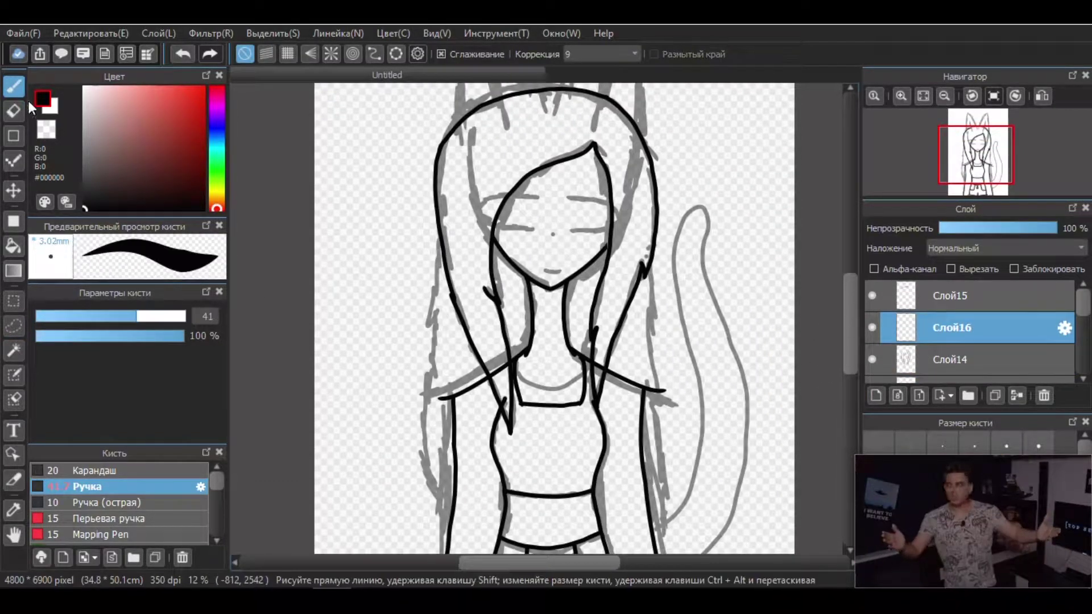
pyautogui.scroll(-3, 668, 412)
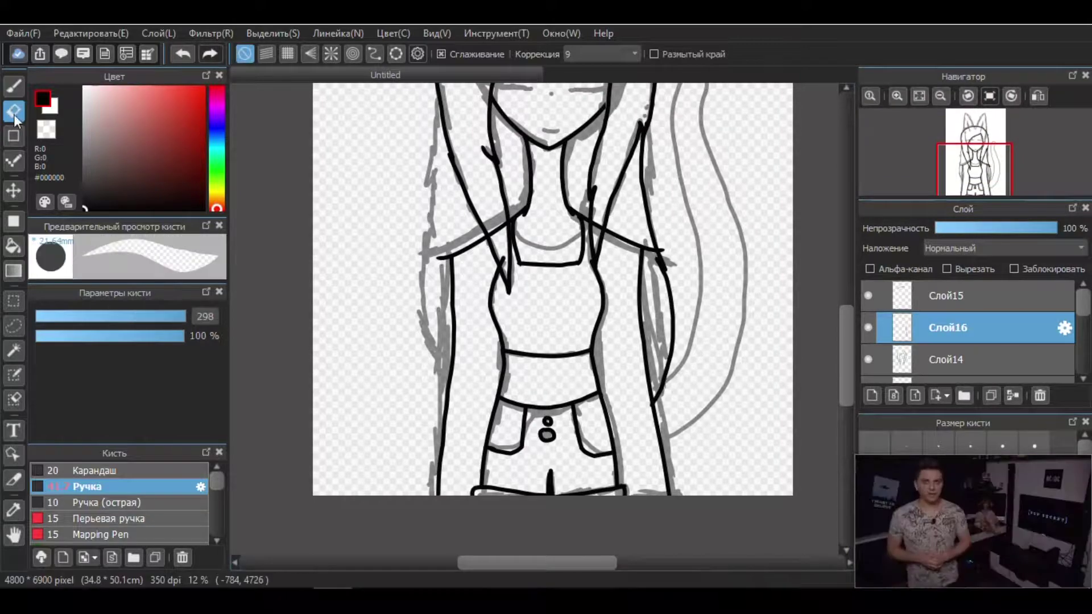
# - Mirror the view, ink the back hair on the opposite side on Слой16, and hide the sketch again
pyautogui.click(13, 111)
pyautogui.moveTo(1004, 170); pyautogui.dragTo(1010, 152)
pyautogui.press('h')
pyautogui.press('b')
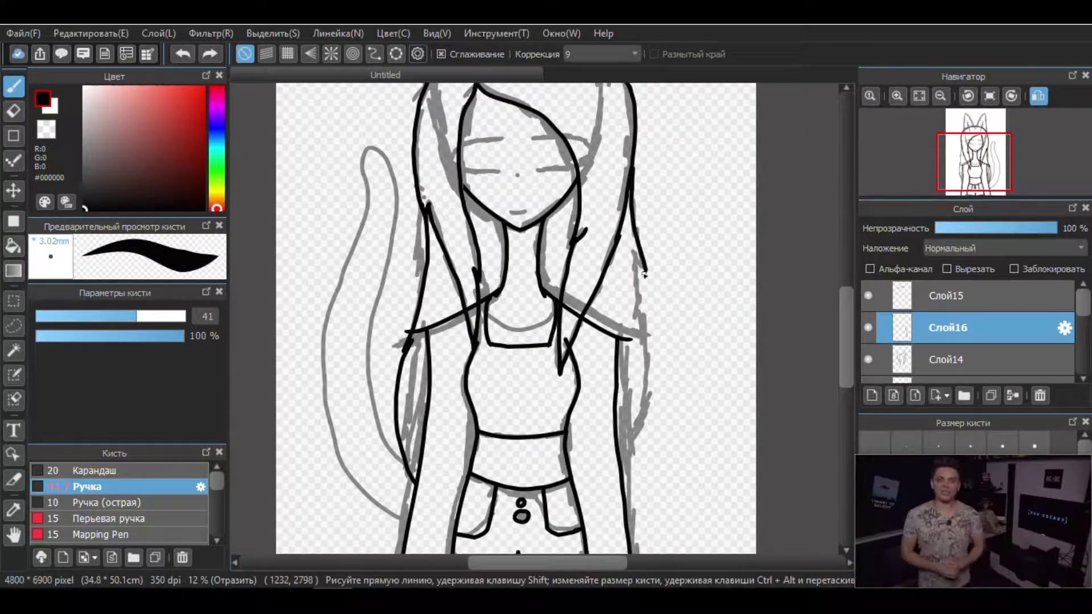
pyautogui.scroll(-1, 650, 277)
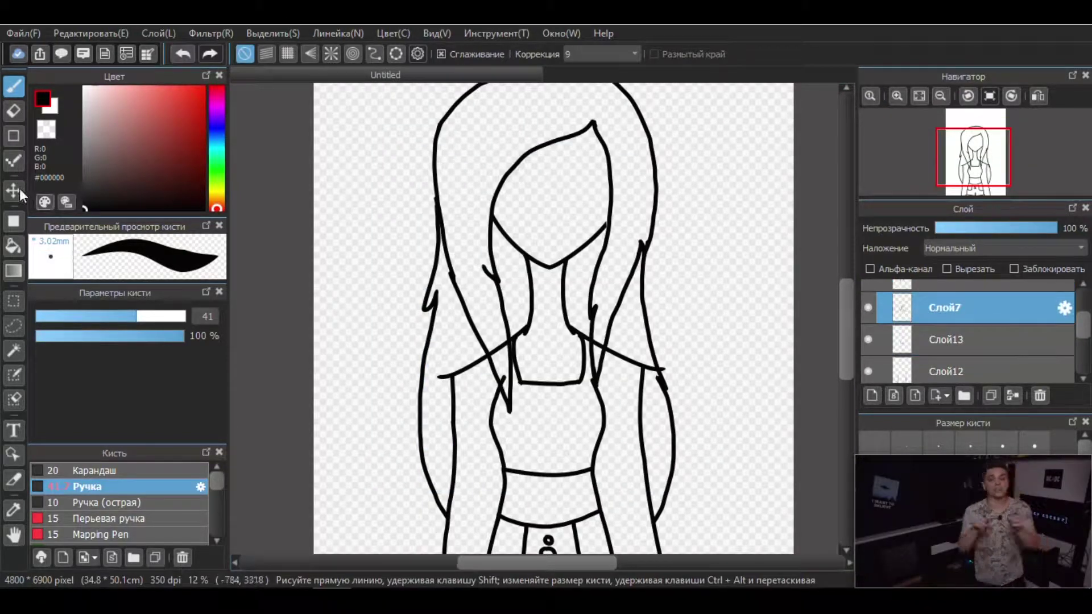
# - Erase the shoulder line overshoots beyond the arms and the parts covered by the hair locks on Слой7
pyautogui.press('e')
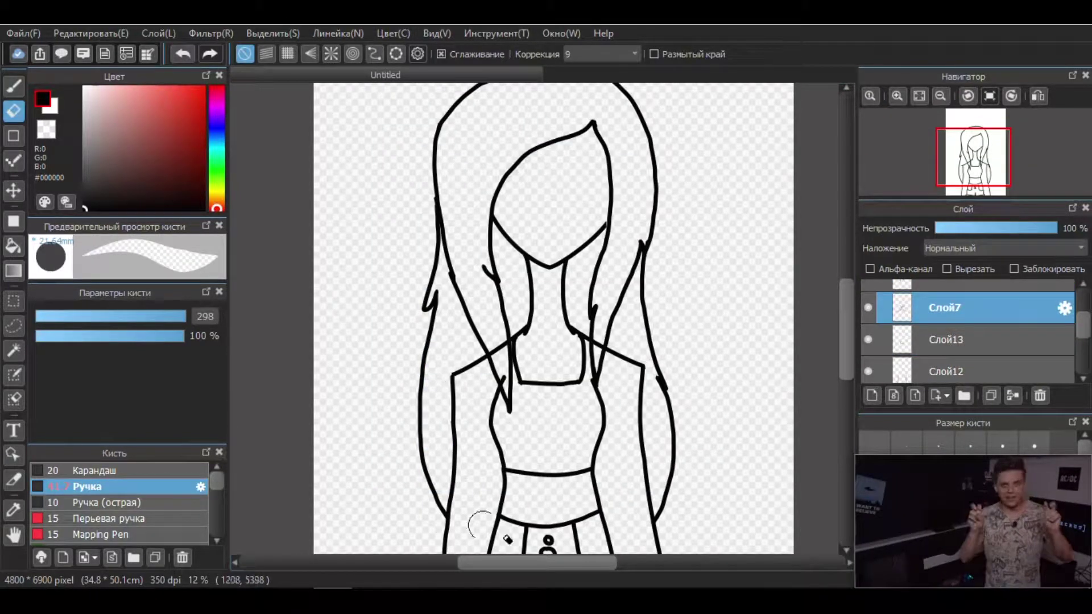
pyautogui.click(135, 316)
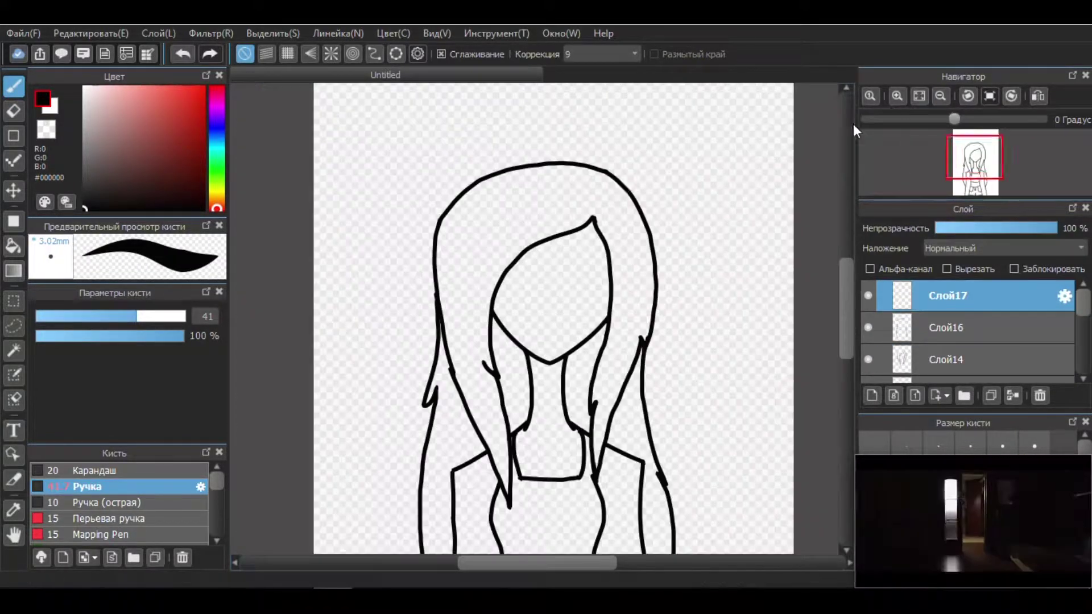
# - Ink a drooping ear on each side of the head on Слой17 and erase overlapping line parts on the lower layers
pyautogui.moveTo(691, 250); pyautogui.dragTo(653, 343)
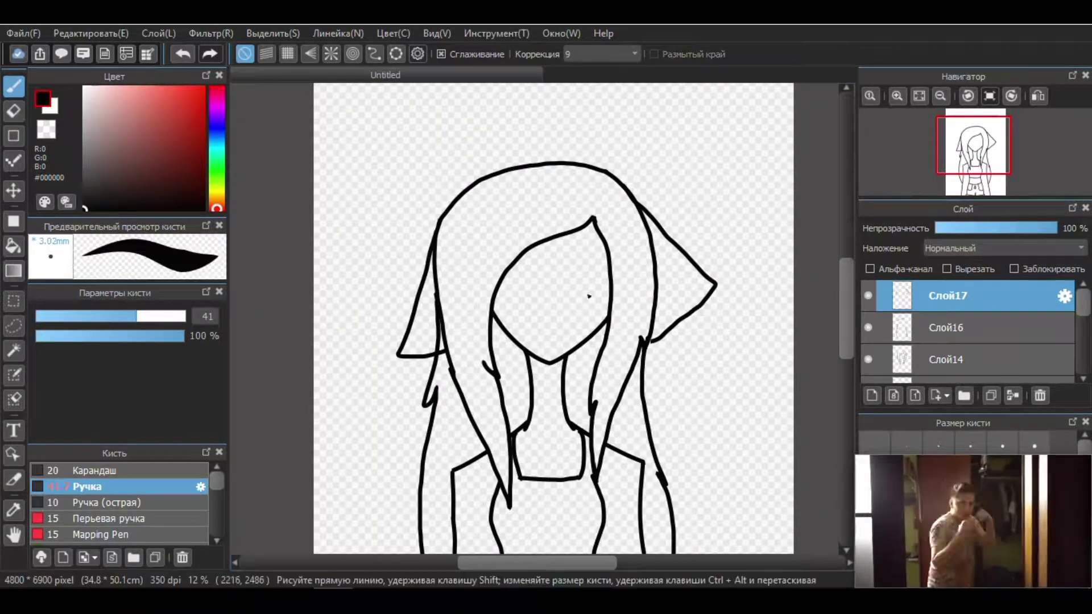
pyautogui.scroll(-3, 823, 350)
pyautogui.scroll(-3, 1035, 339)
pyautogui.scroll(3, 1035, 339)
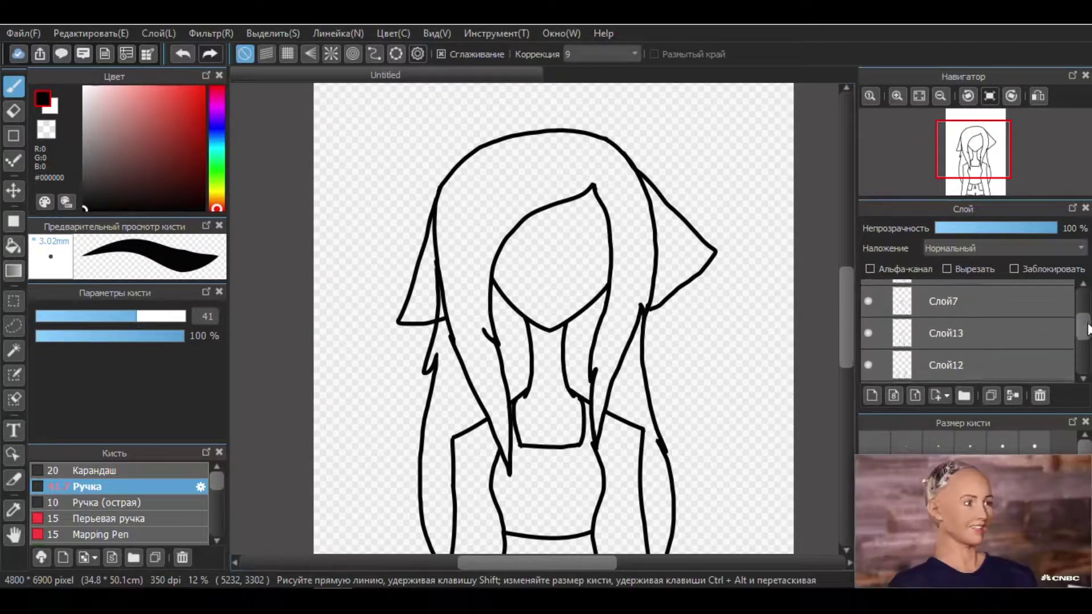
pyautogui.click(1035, 336)
pyautogui.press('e')
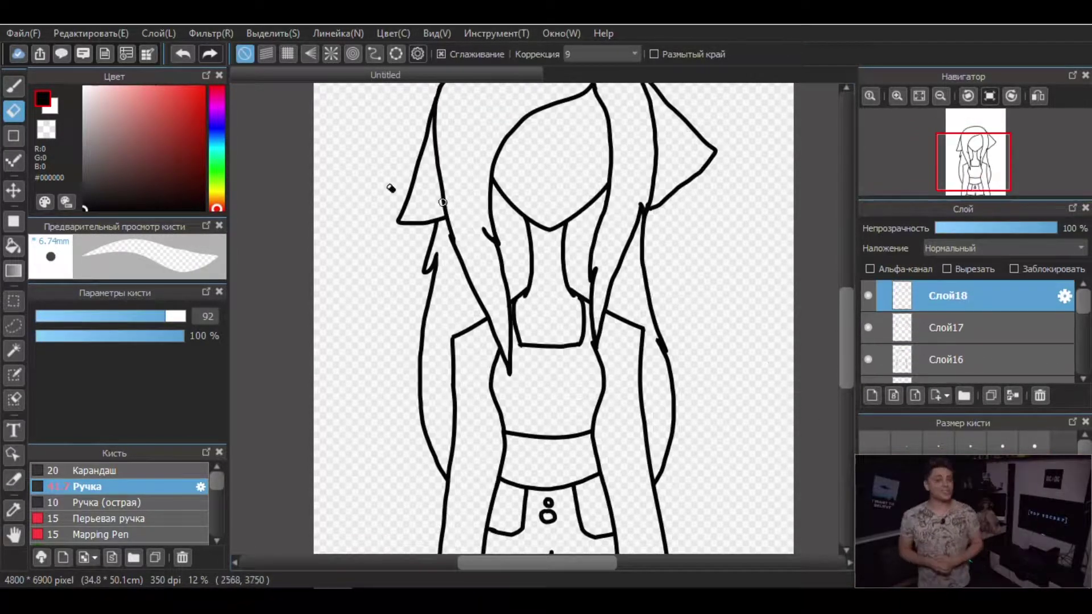
# - Try to ink a tail rising beside the right arm on Слой18, undoing the unsuitable strokes
pyautogui.press('b')
pyautogui.hotkey('ctrl', 'z')
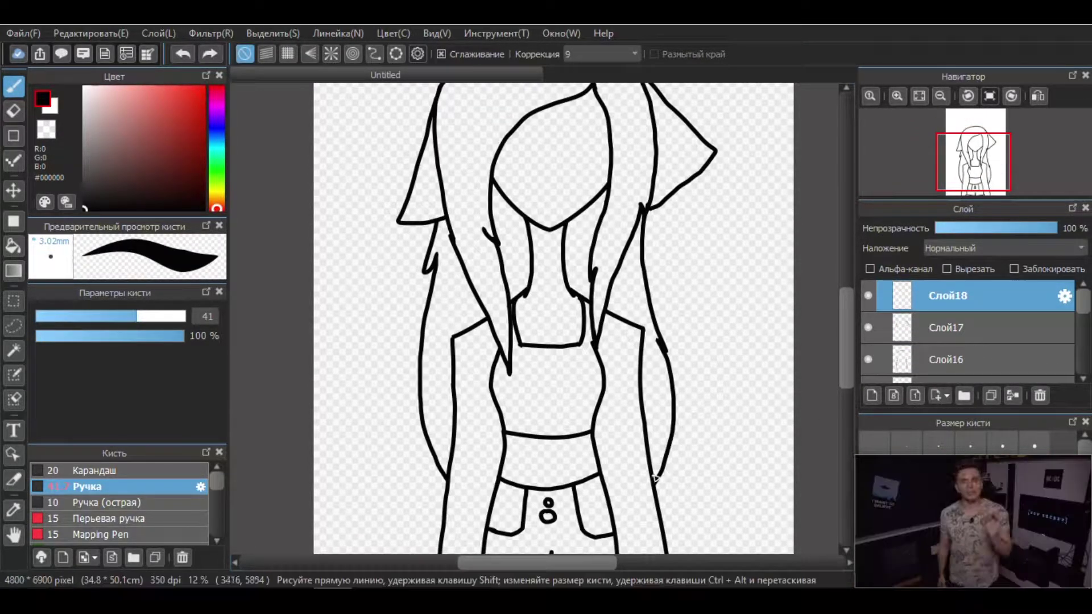
pyautogui.hotkey('ctrl', 'z')
pyautogui.moveTo(654, 483); pyautogui.dragTo(724, 156)
pyautogui.hotkey('ctrl', 'z')
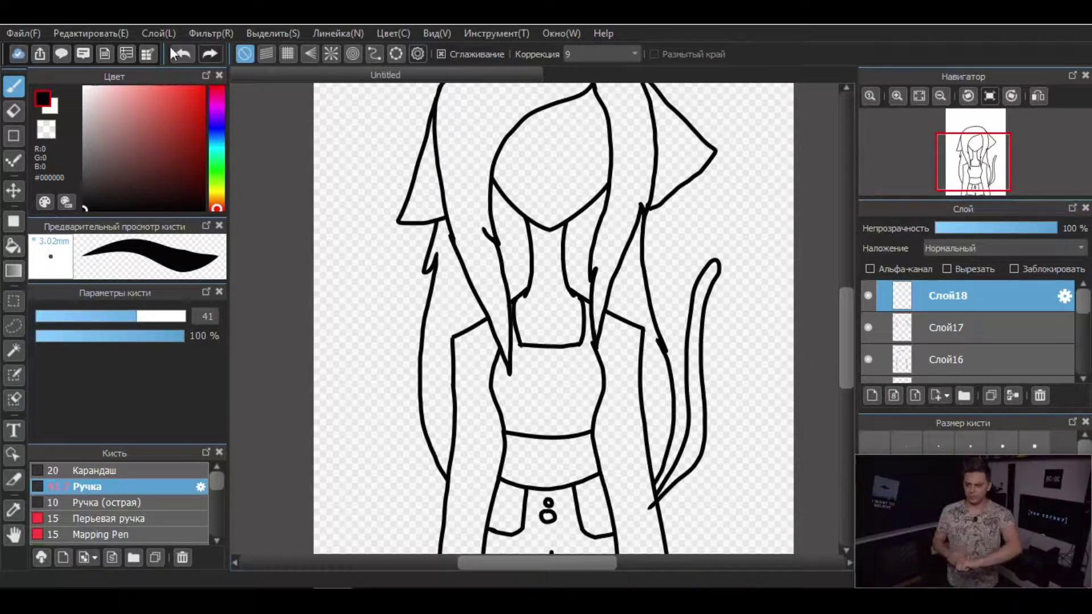
pyautogui.hotkey('ctrl', 'y')
pyautogui.click(181, 53)
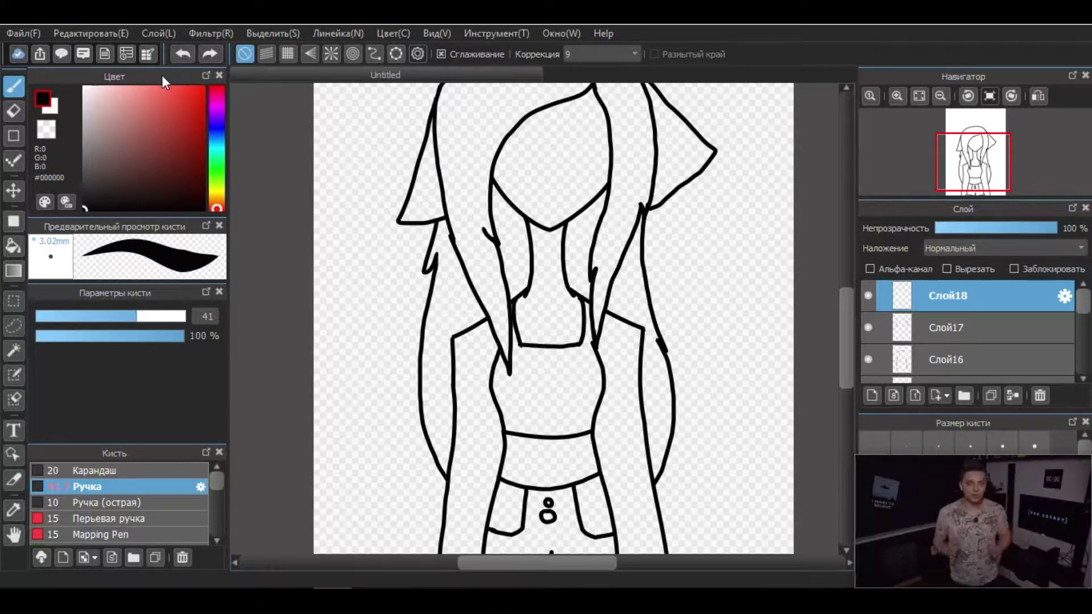
pyautogui.hotkey('ctrl', 'z')
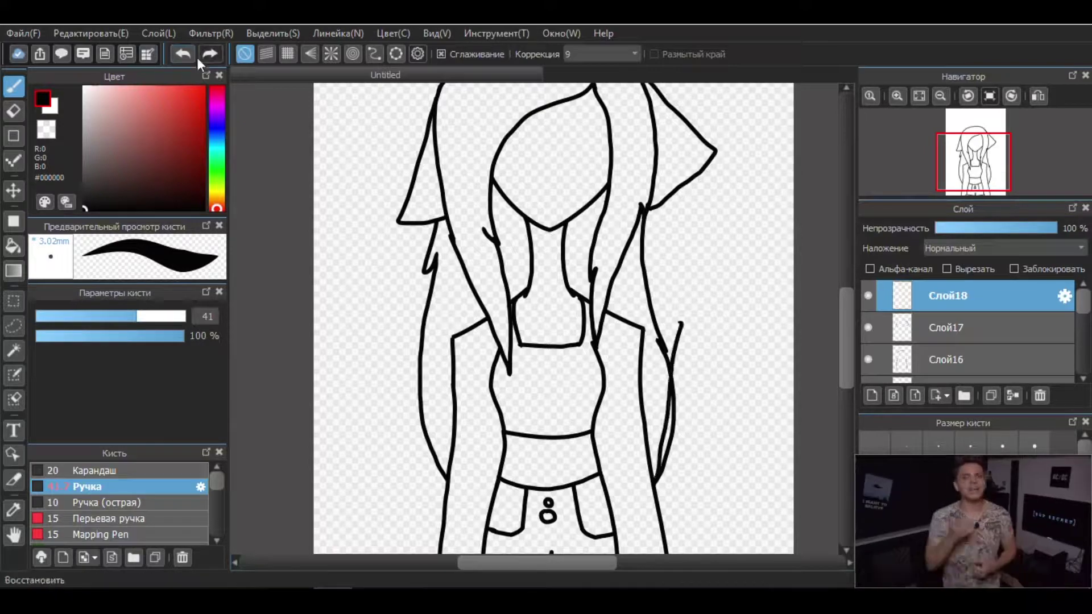
# - Rework the tail strokes on Слой18 into a wide curved tail rising from behind the right arm
pyautogui.hotkey('ctrl', 'y')
pyautogui.hotkey('ctrl', 'z')
pyautogui.hotkey('ctrl', 'y')
pyautogui.hotkey('ctrl', 'z')
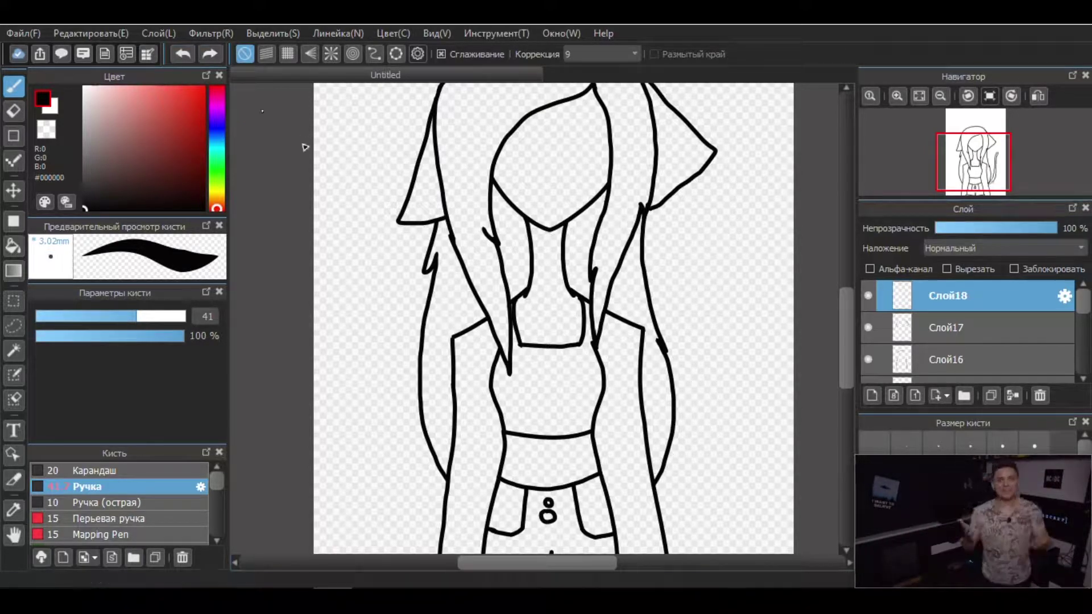
pyautogui.hotkey('ctrl', 'y')
pyautogui.hotkey('ctrl', 'z')
pyautogui.hotkey('ctrl', 'y')
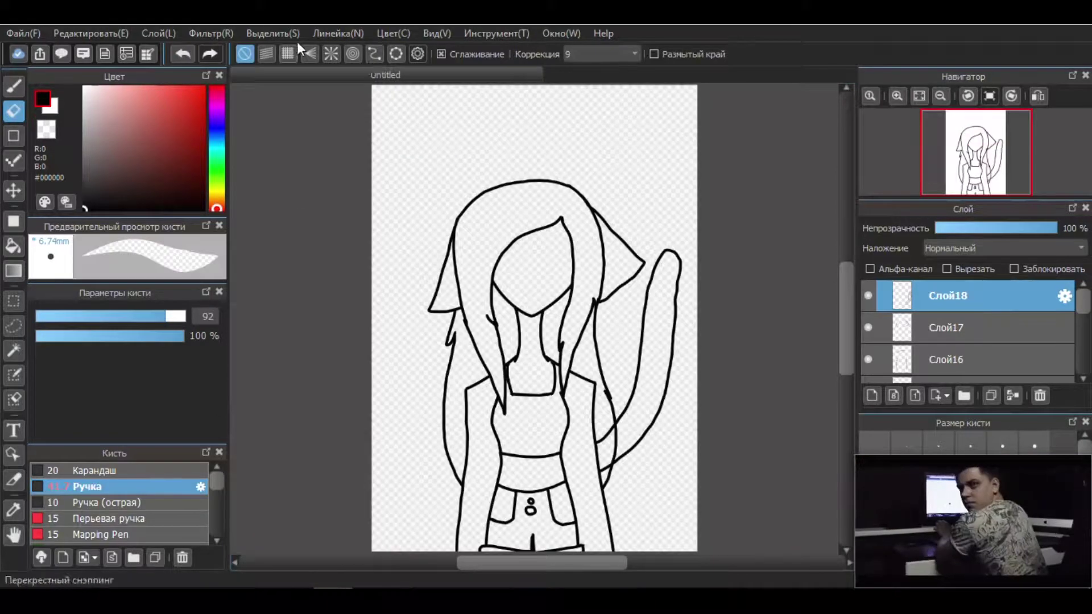
# - Reshape the tail on Слой18 with a 4 by 4 mesh transform and erase its ends overlapping the arm
pyautogui.hotkey('ctrl', 'shift', 'm')
pyautogui.moveTo(659, 398); pyautogui.dragTo(648, 273)
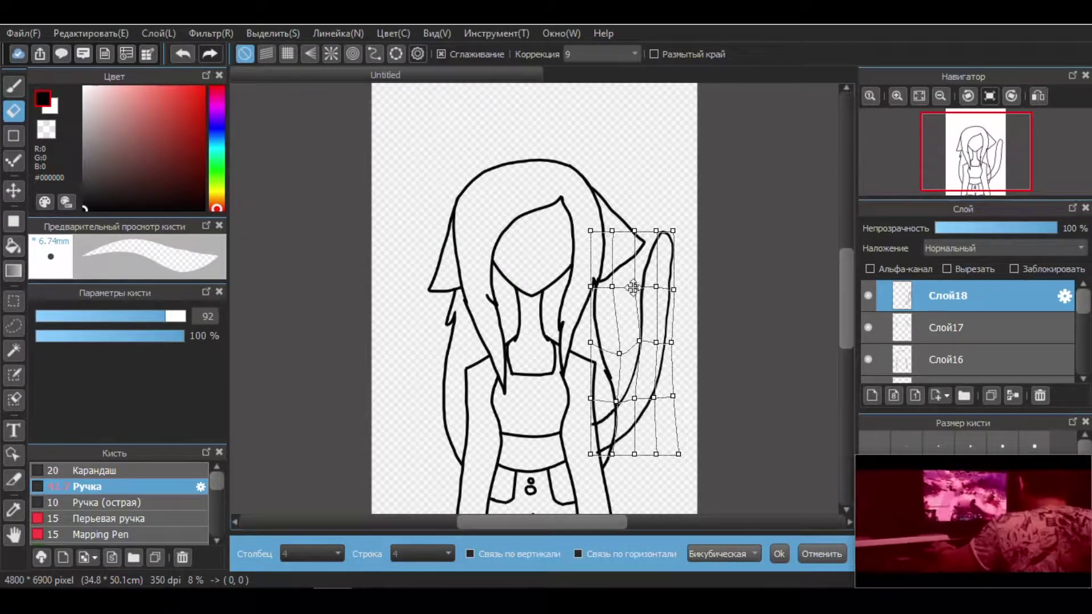
pyautogui.click(778, 554)
pyautogui.scroll(3, 654, 273)
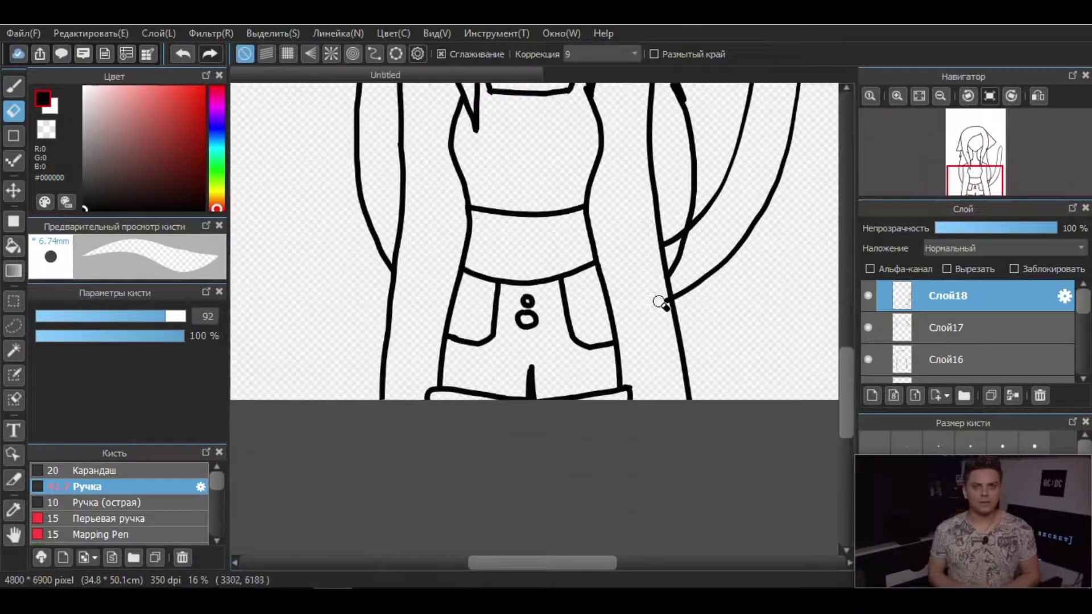
pyautogui.scroll(-3, 698, 239)
# - Add layer Слой19 and ink the upper and lower lid lines of the eye on the face's right side
pyautogui.click(872, 395)
pyautogui.scroll(4, 535, 228)
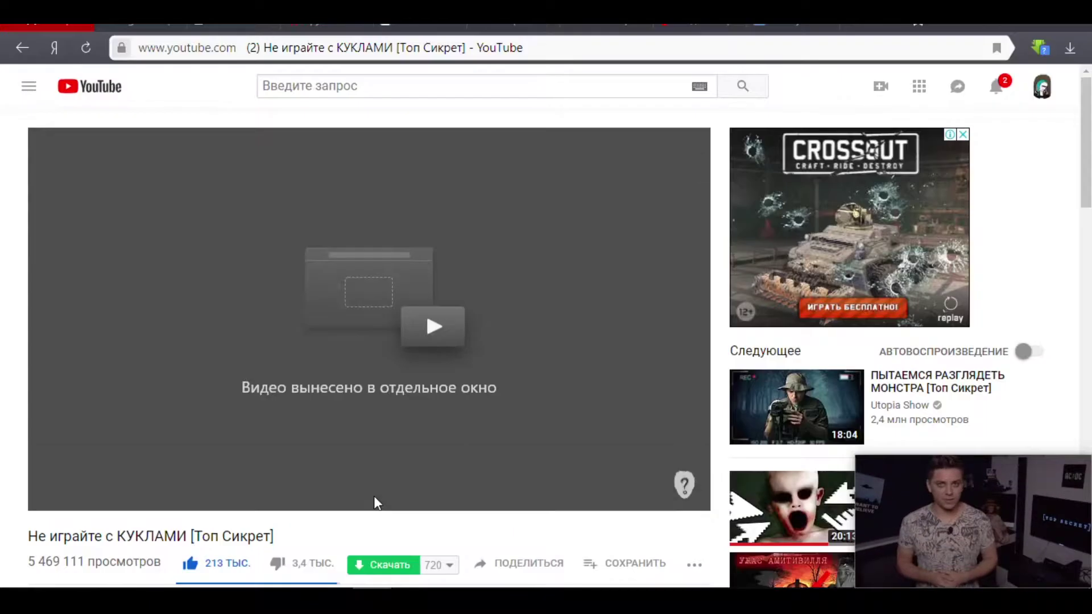
pyautogui.scroll(-4, 800, 307)
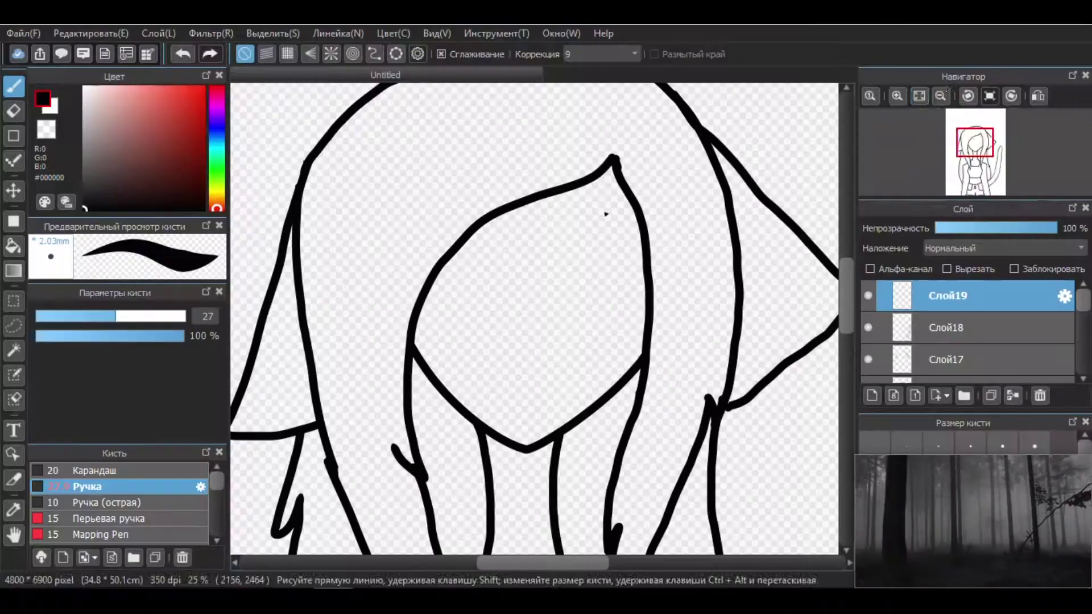
pyautogui.scroll(-2, 512, 195)
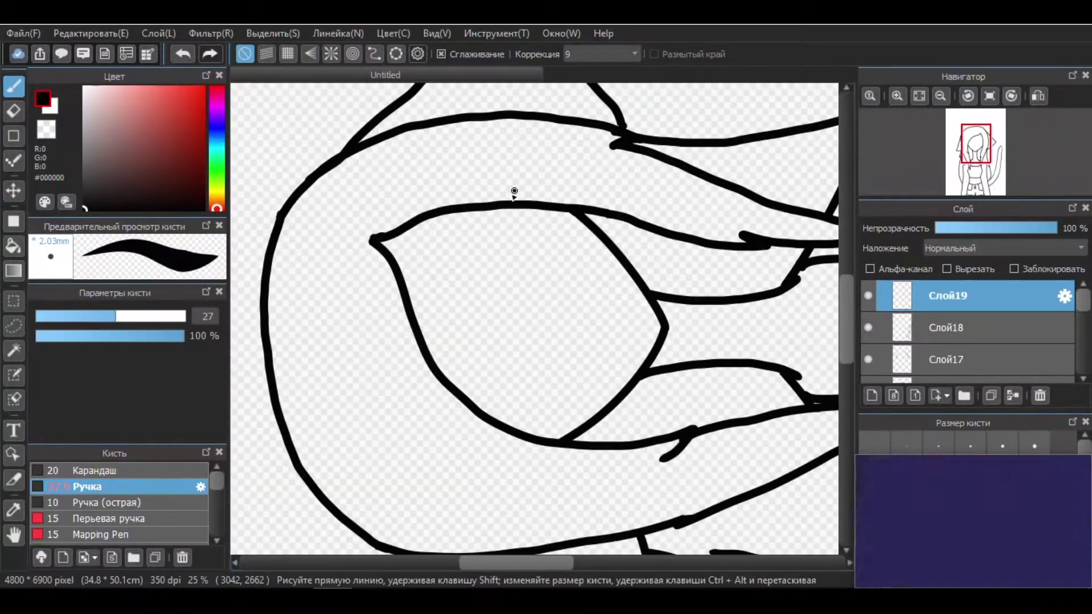
pyautogui.moveTo(547, 210); pyautogui.dragTo(550, 310)
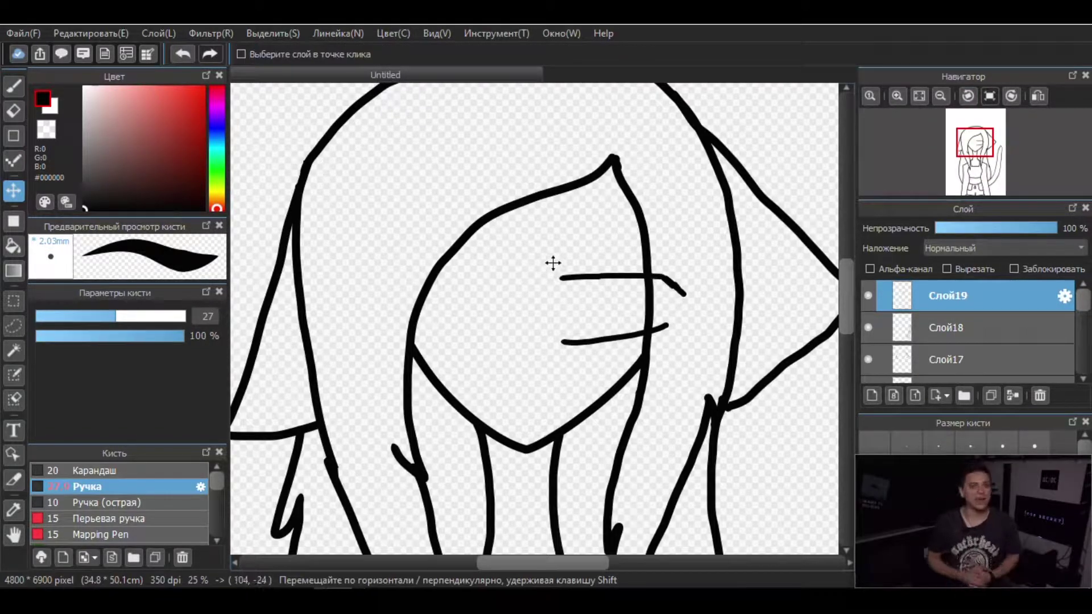
# - Mirror a copy of the eyelid lines and position it as the matching eye on the face's left side
pyautogui.click(91, 33)
pyautogui.click(114, 230)
pyautogui.click(14, 191)
pyautogui.moveTo(853, 318); pyautogui.dragTo(910, 336)
# - Ink a dot nose and small mouth on Слой20 and an oval iris in each eye on Слой21
pyautogui.press('b')
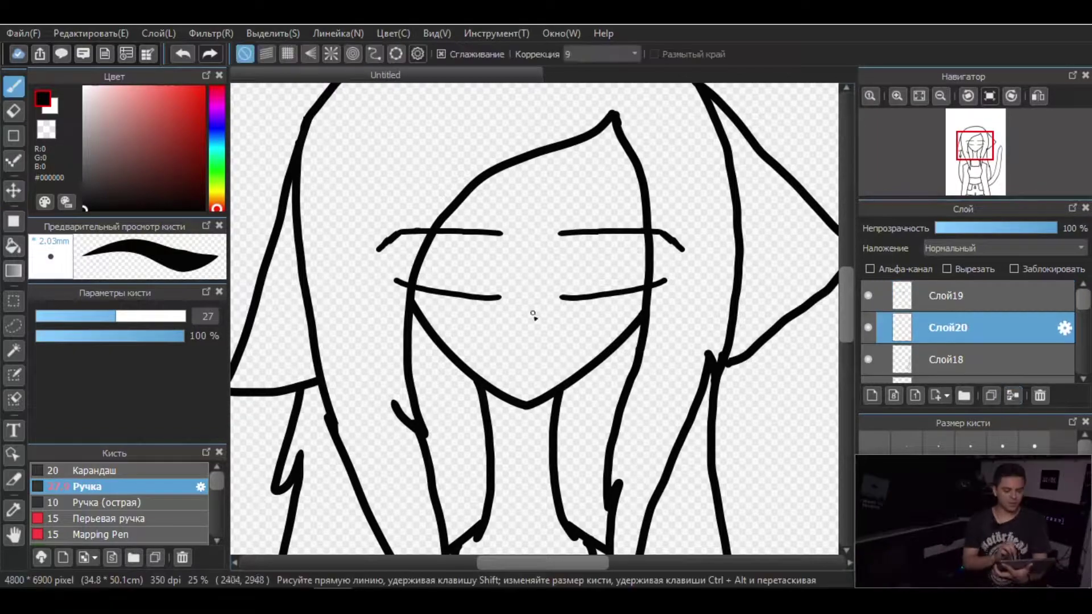
pyautogui.hotkey('ctrl', 'z')
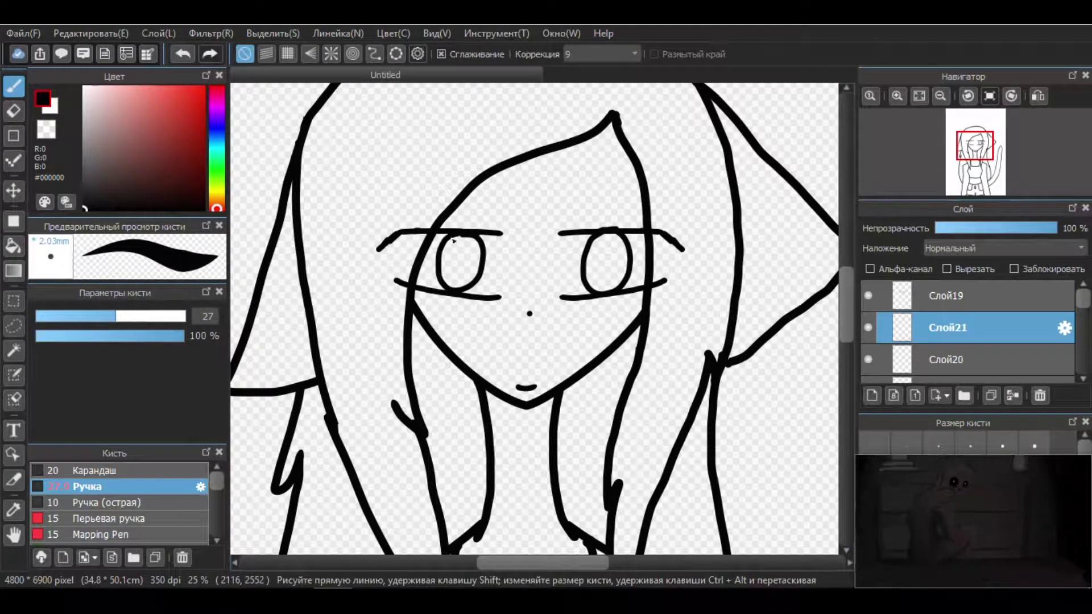
# - Erase the parts of the eyelid lines on Слой19 that extend over the hair on both sides
pyautogui.scroll(-1, 453, 240)
pyautogui.press('e')
pyautogui.click(944, 296)
pyautogui.moveTo(677, 233); pyautogui.dragTo(654, 242)
pyautogui.moveTo(427, 233); pyautogui.dragTo(381, 239)
pyautogui.click(944, 327)
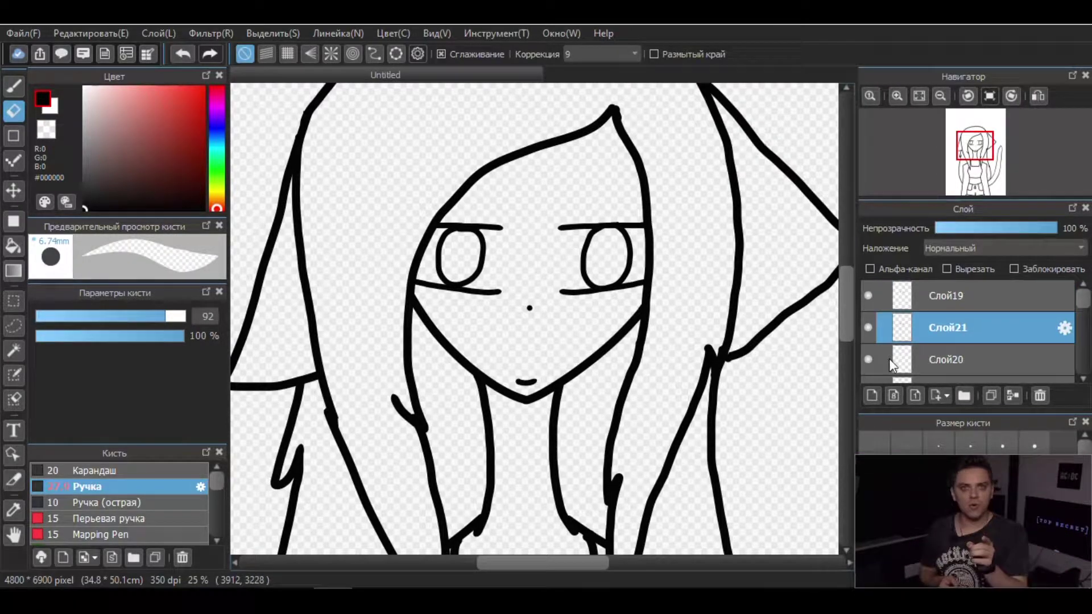
# - Redraw the mouth on Слой20 as a short slanted line
pyautogui.click(891, 364)
pyautogui.press('b')
pyautogui.scroll(-5, 836, 291)
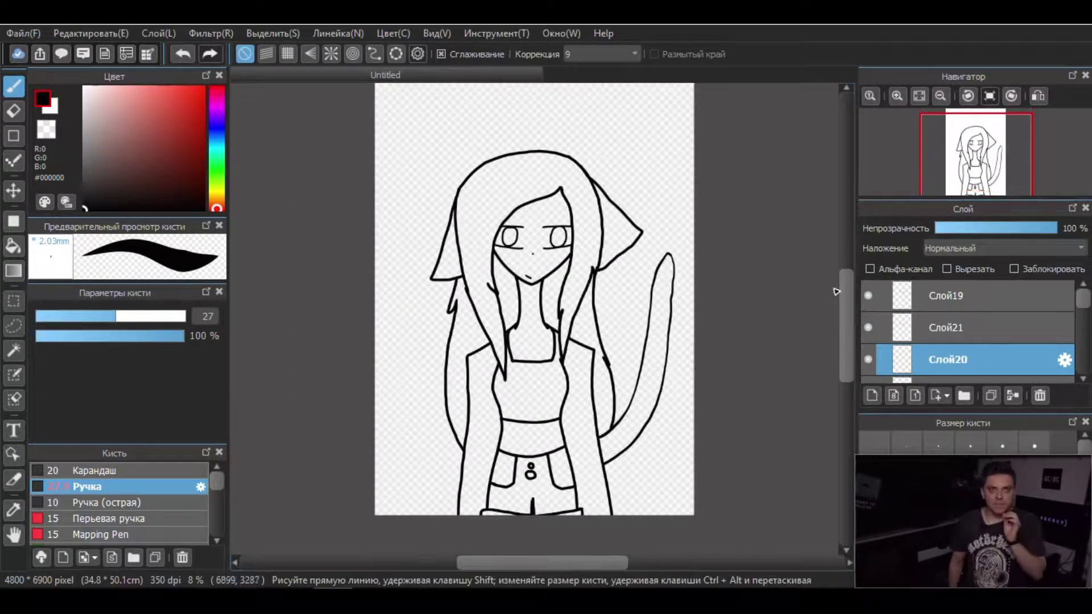
pyautogui.scroll(-3, 967, 342)
# - Add layer Слой22 directly above the sketch layer Слой5 and set the brush colour to dark navy #010011
pyautogui.click(1046, 366)
pyautogui.scroll(2, 840, 283)
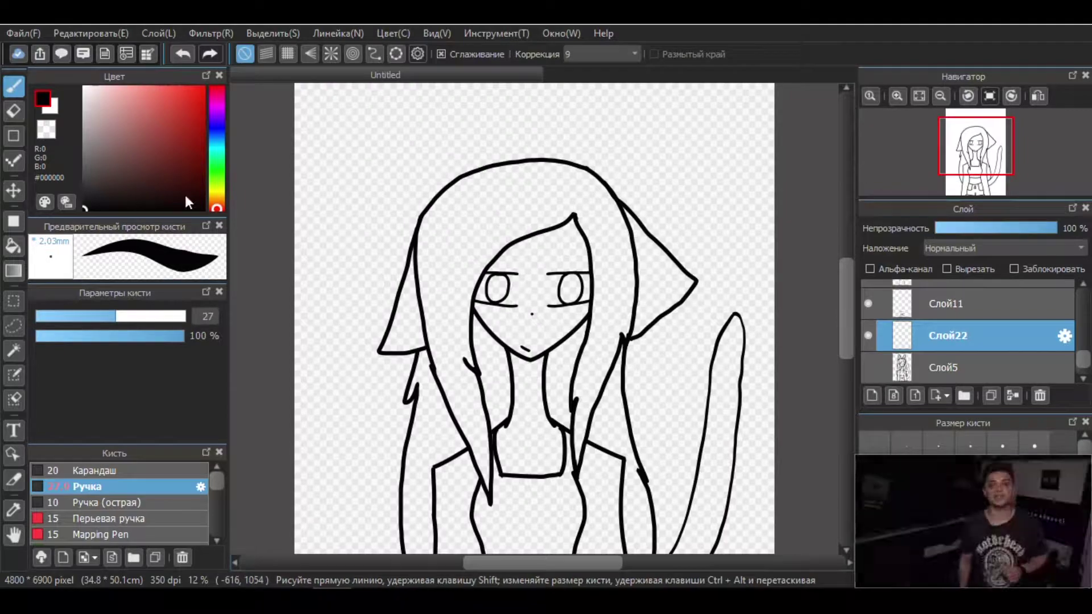
pyautogui.moveTo(219, 152); pyautogui.dragTo(217, 125)
pyautogui.moveTo(370, 191); pyautogui.dragTo(347, 290)
pyautogui.hotkey('ctrl', 'z')
pyautogui.scroll(-3, 535, 318)
pyautogui.scroll(6, 534, 318)
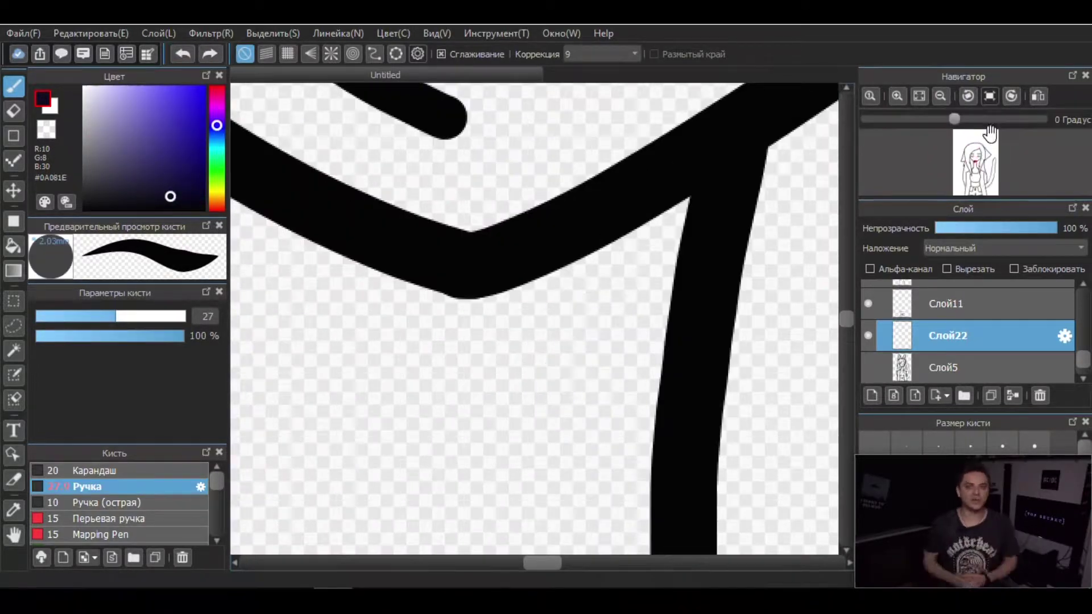
pyautogui.scroll(-4, 534, 319)
pyautogui.click(202, 203)
# - Paint the left front hair lock dark navy on Слой22, undoing the stroke that spills onto the face
pyautogui.moveTo(392, 153); pyautogui.dragTo(421, 341)
pyautogui.moveTo(432, 188); pyautogui.dragTo(455, 285)
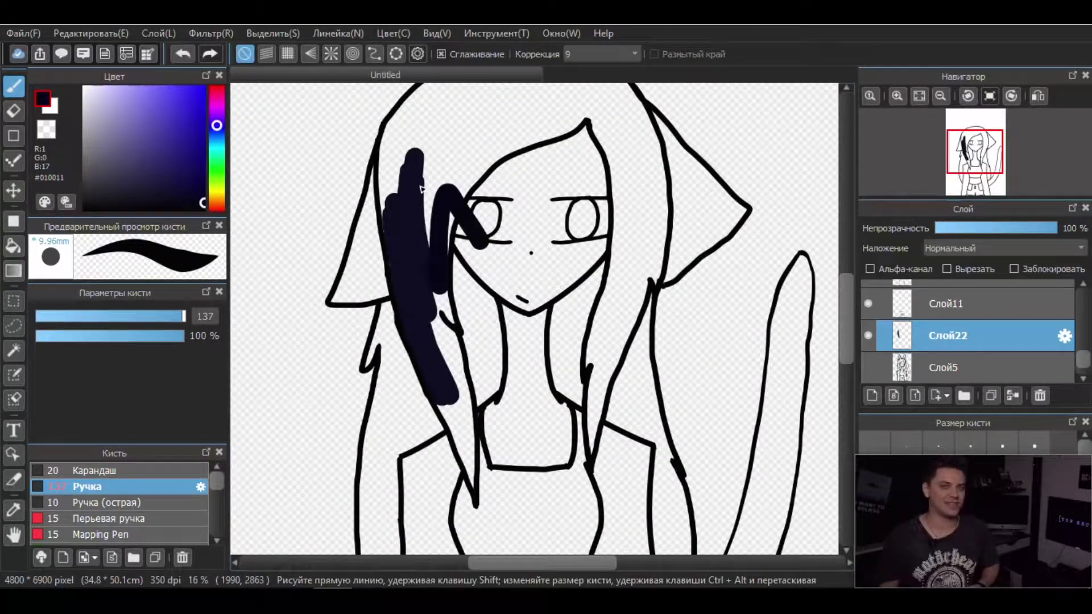
pyautogui.hotkey('ctrl', 'z')
pyautogui.moveTo(409, 143); pyautogui.dragTo(432, 352)
pyautogui.scroll(5, 511, 558)
pyautogui.hscroll(-5, 477, 489)
pyautogui.scroll(-5, 455, 409)
pyautogui.moveTo(494, 108)
pyautogui.mouseDown()
pyautogui.moveTo(563, 219)
pyautogui.moveTo(591, 405)
pyautogui.mouseUp()
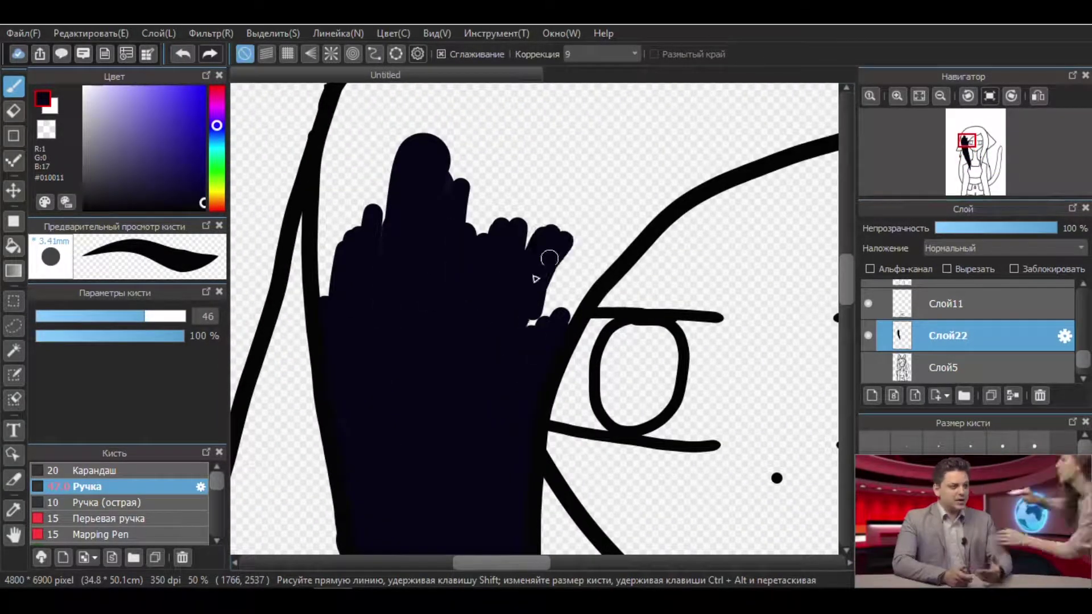
# - Paint the crown of the hair dark navy from left to right using a brush size of 290
pyautogui.moveTo(536, 279)
pyautogui.mouseDown()
pyautogui.moveTo(540, 244)
pyautogui.moveTo(456, 226)
pyautogui.moveTo(401, 237)
pyautogui.mouseUp()
pyautogui.scroll(5, 501, 508)
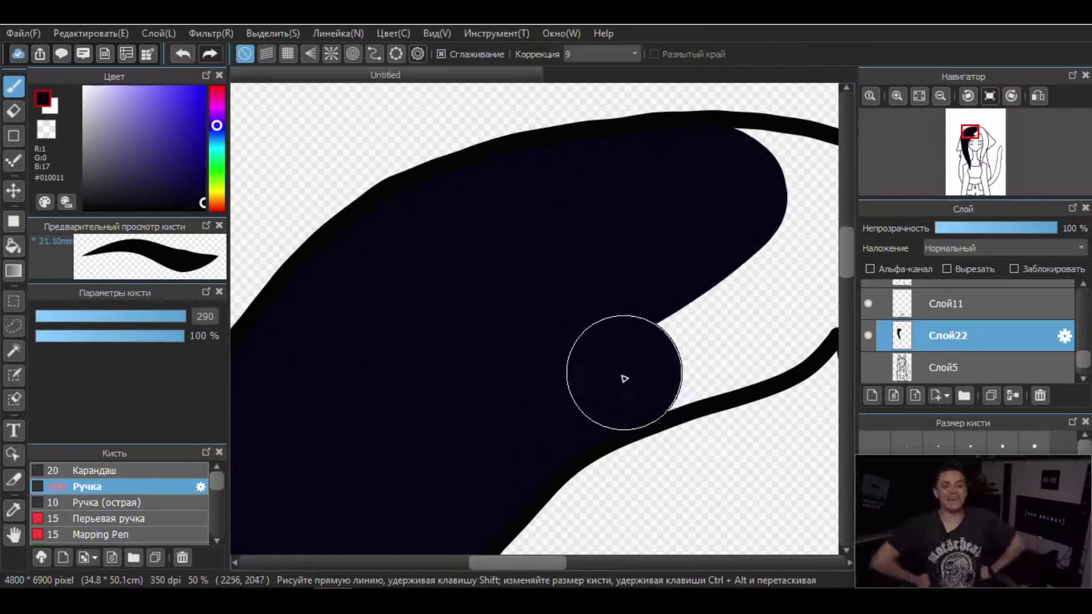
pyautogui.moveTo(624, 377); pyautogui.dragTo(770, 280)
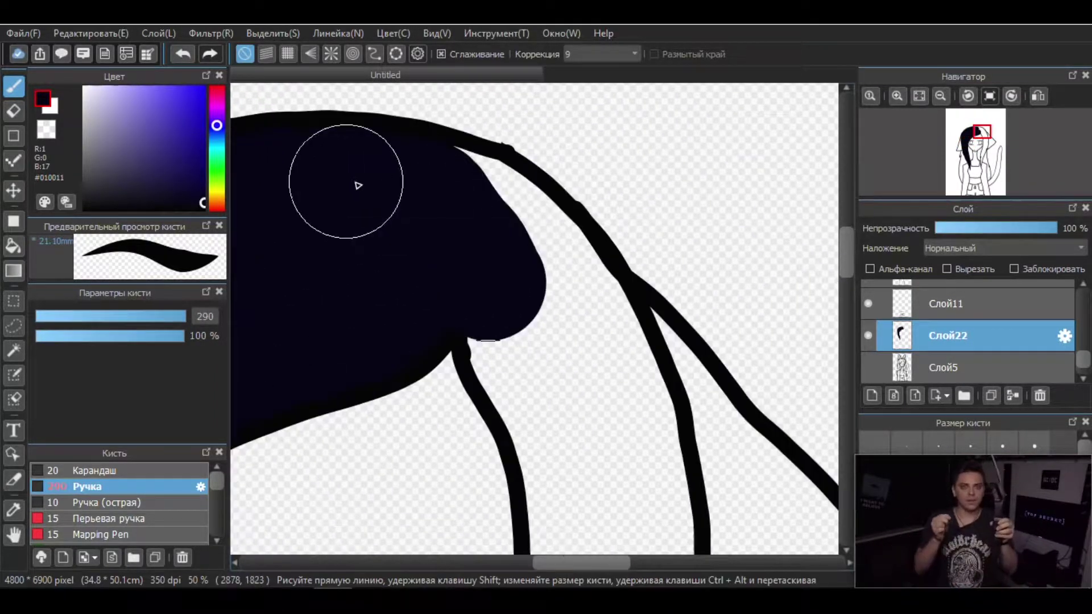
pyautogui.moveTo(358, 185)
pyautogui.mouseDown()
pyautogui.moveTo(357, 198)
pyautogui.moveTo(622, 492)
pyautogui.moveTo(586, 446)
pyautogui.mouseUp()
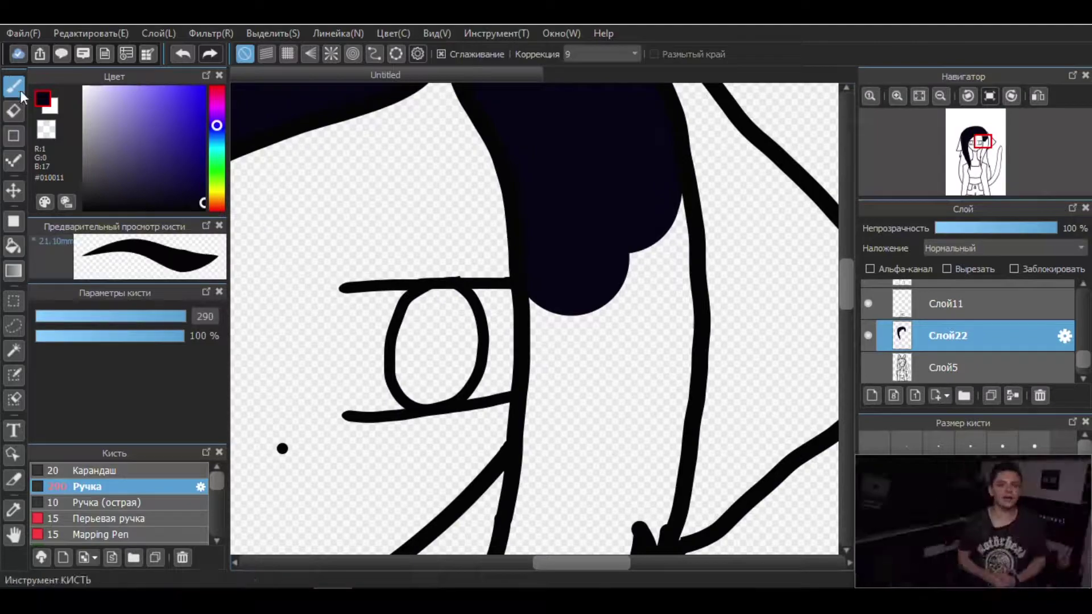
# - Paint the right front hair lock dark navy down to its pointed tip
pyautogui.click(14, 86)
pyautogui.moveTo(602, 239); pyautogui.dragTo(580, 293)
pyautogui.scroll(-5, 575, 256)
pyautogui.moveTo(575, 231)
pyautogui.mouseDown()
pyautogui.moveTo(583, 281)
pyautogui.moveTo(527, 370)
pyautogui.mouseUp()
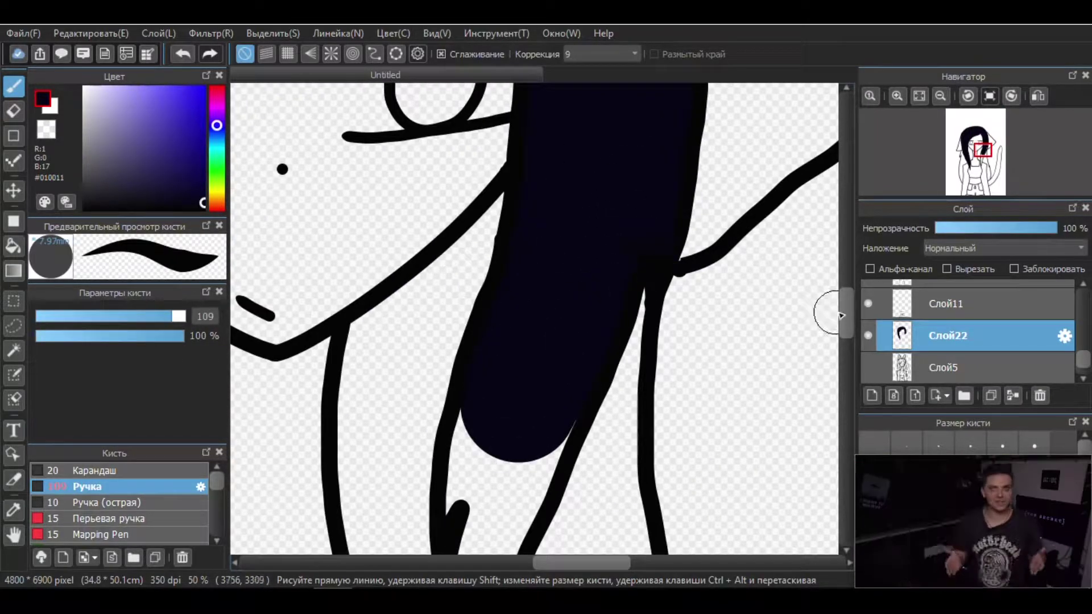
pyautogui.scroll(-3, 517, 312)
pyautogui.moveTo(517, 312); pyautogui.dragTo(484, 483)
pyautogui.scroll(-5, 466, 268)
pyautogui.scroll(5, 494, 291)
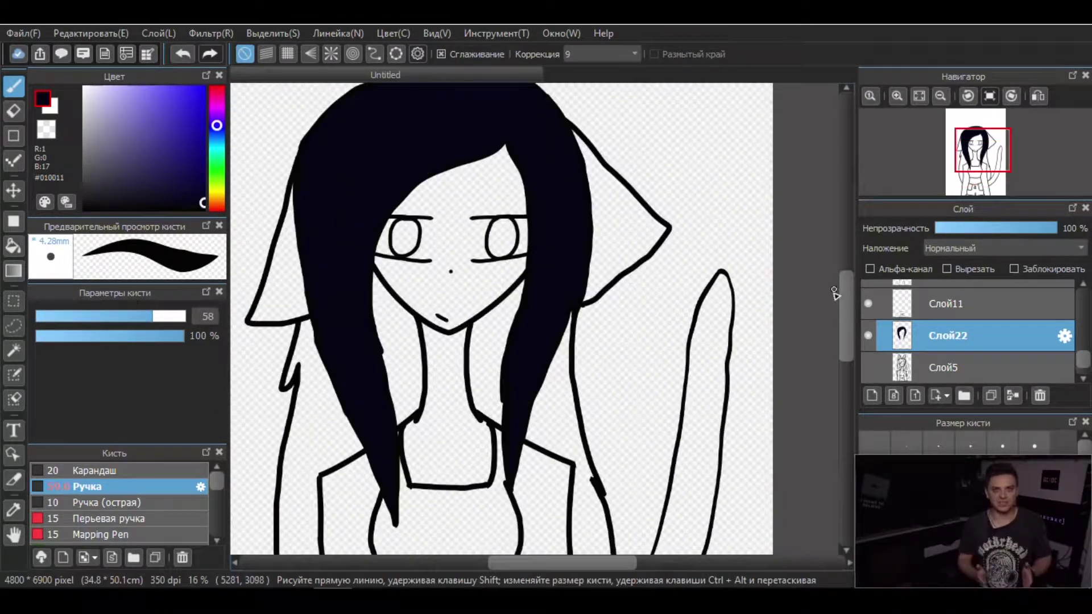
# - Set the colour to the darker navy #000009 and test the Pen and Bucket tools beside the right front lock
pyautogui.scroll(-8, 329, 239)
pyautogui.click(195, 180)
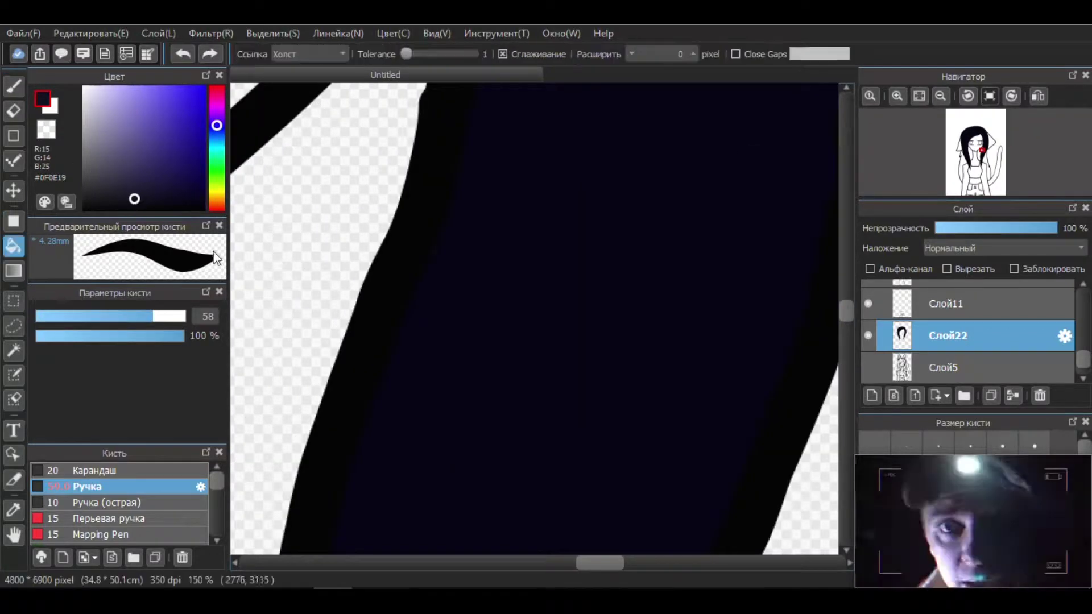
pyautogui.click(14, 255)
pyautogui.click(163, 203)
pyautogui.press('b')
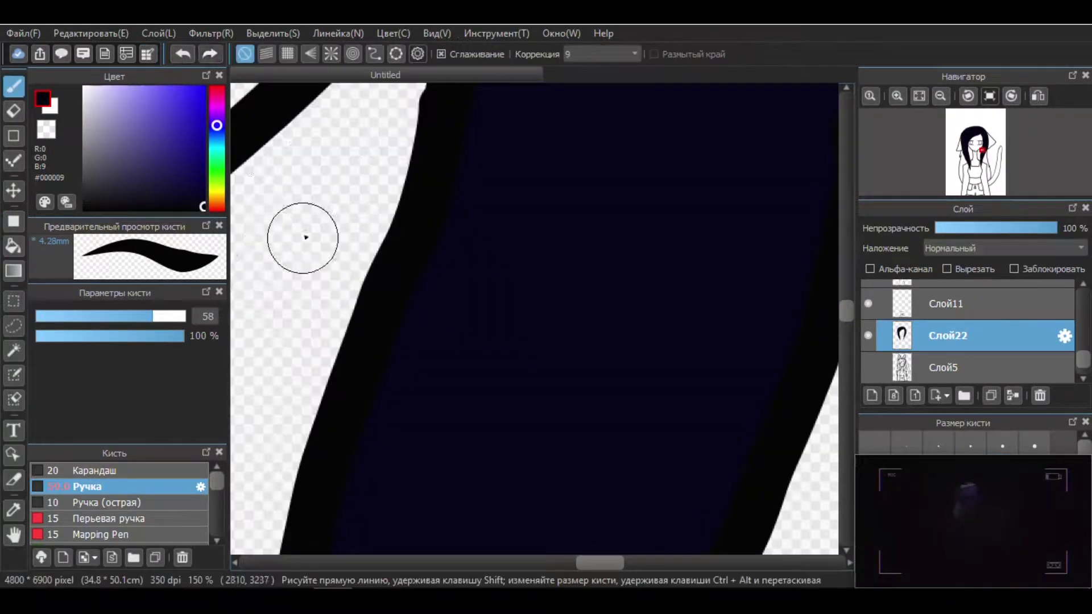
pyautogui.moveTo(267, 301); pyautogui.dragTo(330, 154)
pyautogui.press('g')
pyautogui.click(300, 222)
pyautogui.press('b')
# - Paint the back hair between the neck and the right front lock with #000009
pyautogui.scroll(3, 658, 365)
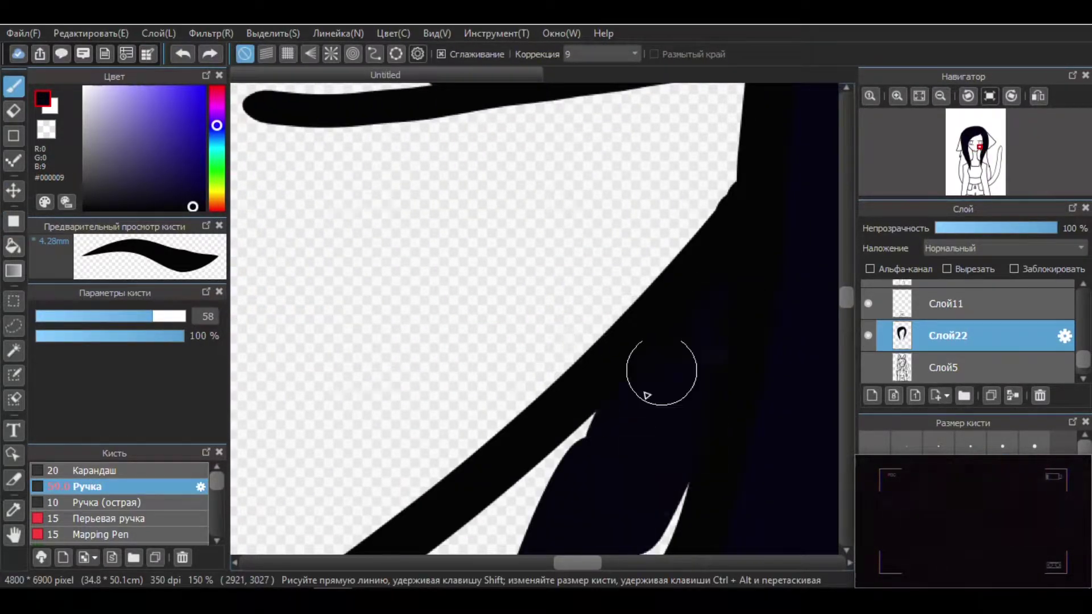
pyautogui.moveTo(572, 285)
pyautogui.mouseDown()
pyautogui.moveTo(365, 341)
pyautogui.moveTo(398, 512)
pyautogui.mouseUp()
pyautogui.scroll(-2, 844, 326)
pyautogui.moveTo(433, 319); pyautogui.dragTo(361, 434)
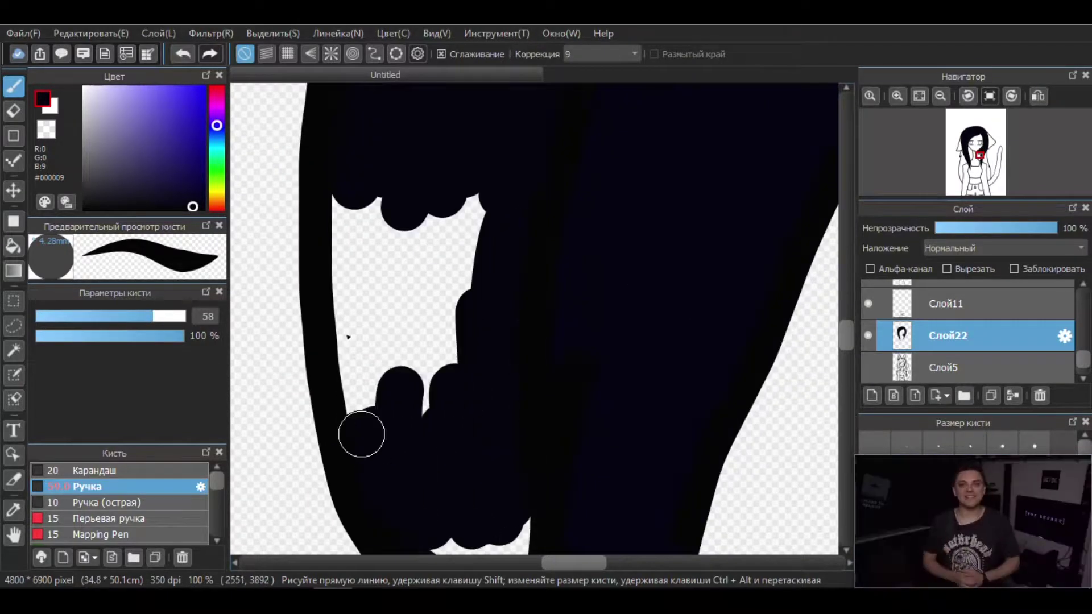
pyautogui.scroll(-3, 512, 296)
pyautogui.hscroll(3, 599, 558)
# - Paint the back hair outside the right front lock down behind the right arm with #000009
pyautogui.scroll(-1, 529, 245)
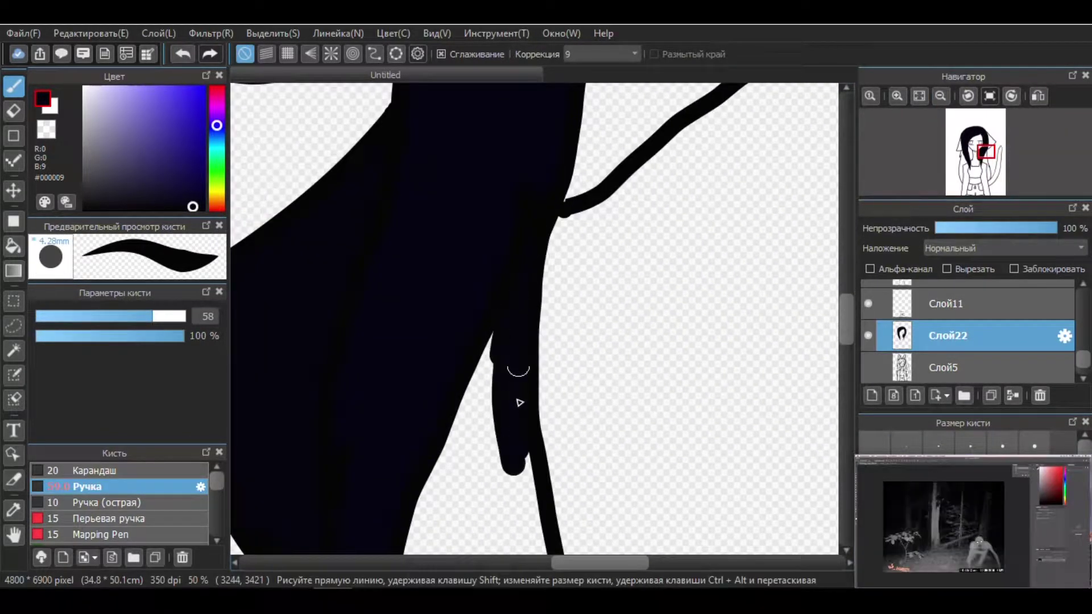
pyautogui.scroll(-4, 455, 438)
pyautogui.press(']')
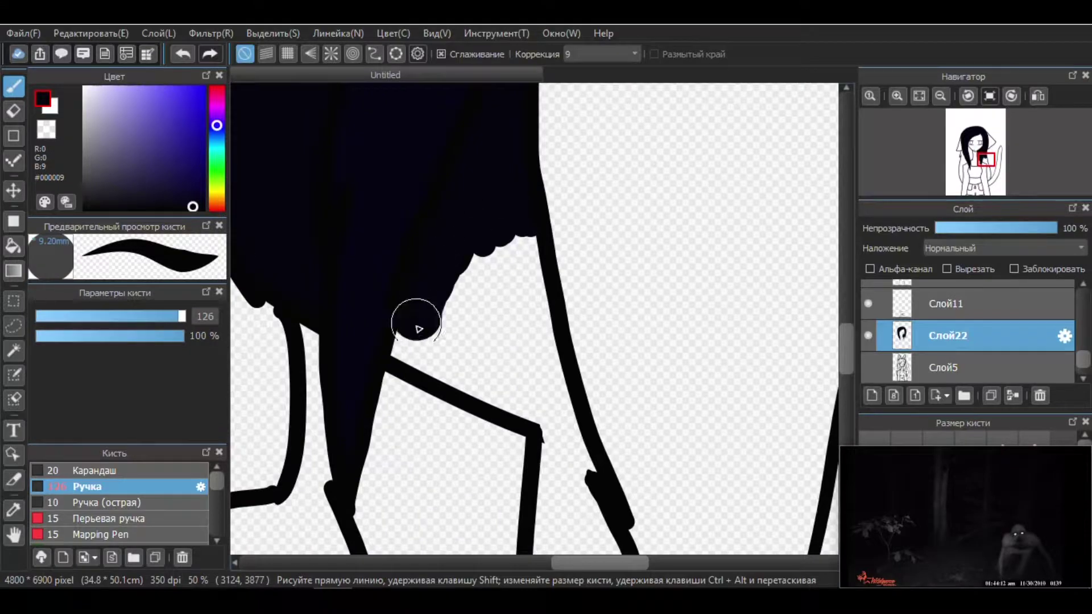
pyautogui.moveTo(419, 338)
pyautogui.mouseDown()
pyautogui.moveTo(498, 396)
pyautogui.moveTo(451, 250)
pyautogui.moveTo(490, 244)
pyautogui.mouseUp()
pyautogui.scroll(-5, 489, 243)
pyautogui.moveTo(568, 131); pyautogui.dragTo(585, 263)
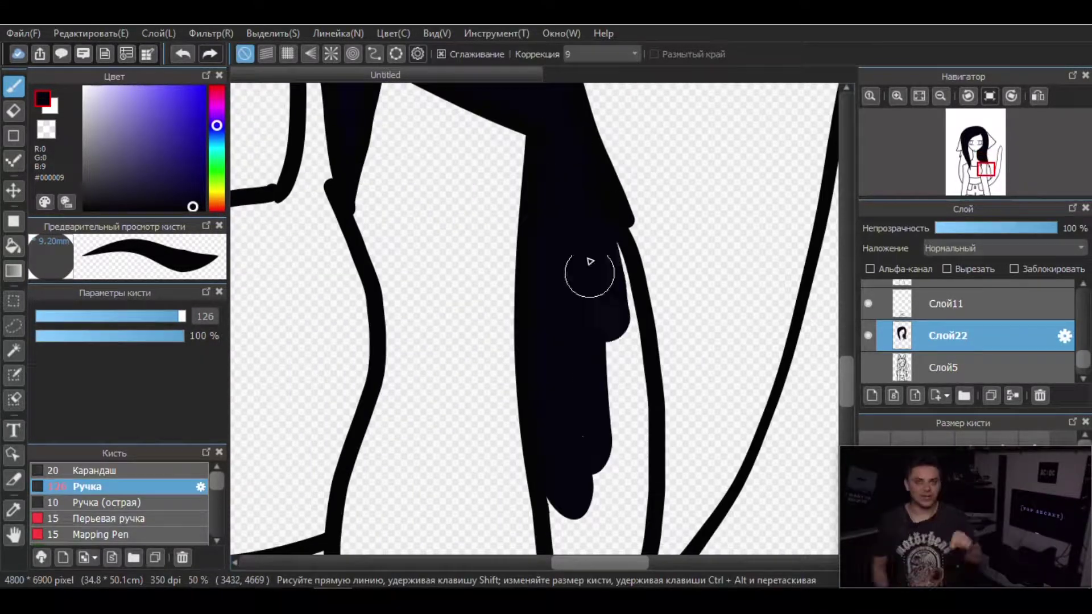
pyautogui.scroll(-2, 585, 263)
pyautogui.moveTo(595, 225); pyautogui.dragTo(568, 364)
# - Paint the back hair behind the left arm from its lower tip up to the shoulder
pyautogui.hscroll(-5, 517, 415)
pyautogui.moveTo(515, 424)
pyautogui.mouseDown()
pyautogui.moveTo(523, 214)
pyautogui.moveTo(502, 151)
pyautogui.mouseUp()
pyautogui.scroll(3, 502, 150)
pyautogui.moveTo(534, 316); pyautogui.dragTo(455, 227)
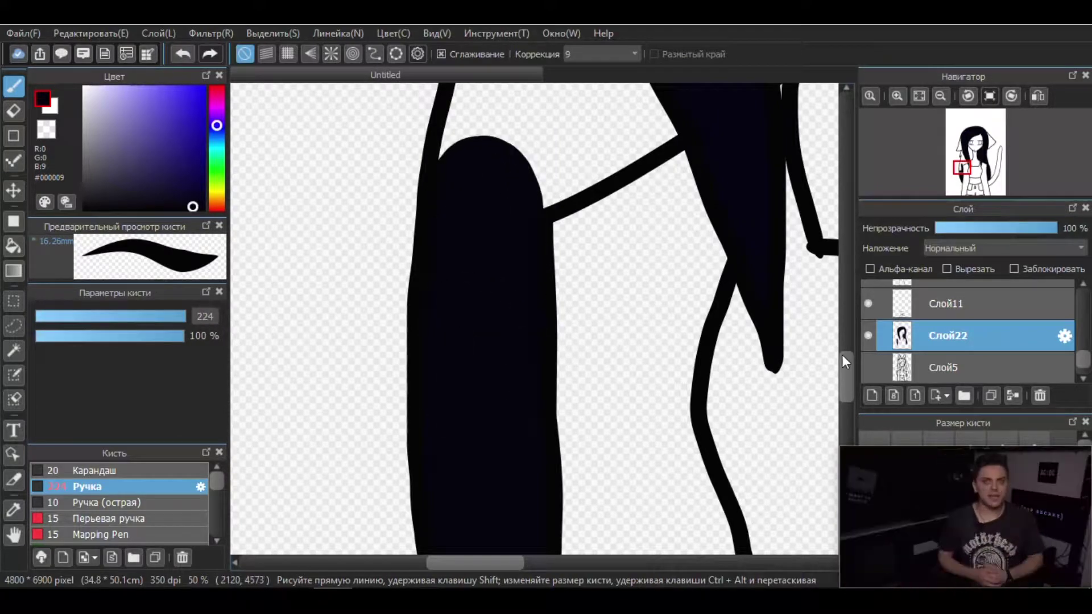
pyautogui.press(']')
pyautogui.press(']')
pyautogui.press(']')
pyautogui.moveTo(546, 341); pyautogui.dragTo(618, 359)
# - Paint the remaining left back hair below the ear and the gap between the left front lock and the neck
pyautogui.scroll(3, 524, 317)
pyautogui.hscroll(-3, 494, 203)
pyautogui.press('[')
pyautogui.press('[')
pyautogui.press('[')
pyautogui.press('[')
pyautogui.press('[')
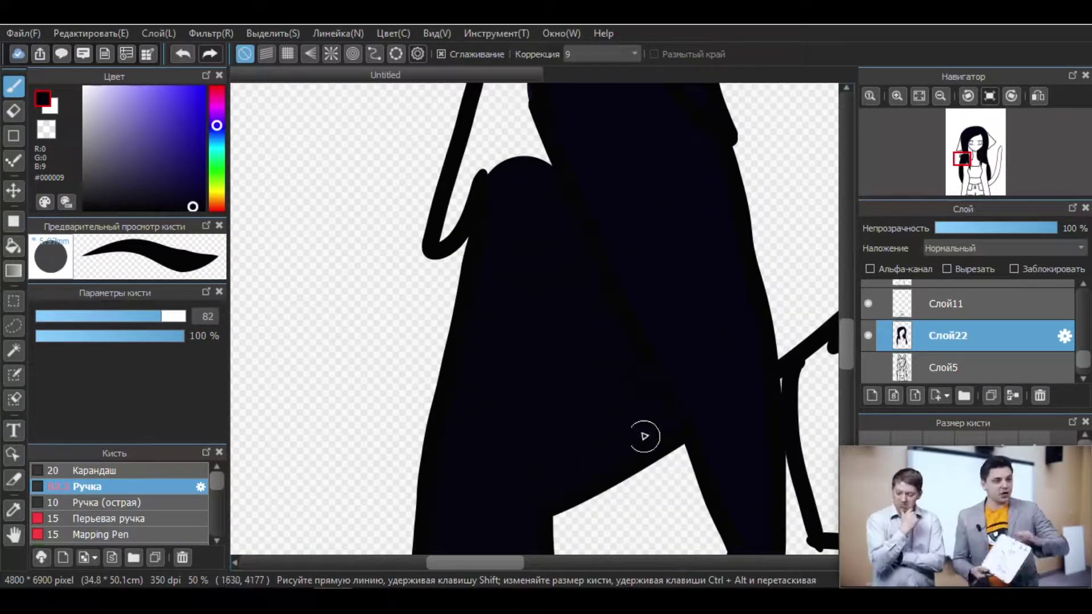
pyautogui.scroll(2, 643, 434)
pyautogui.moveTo(512, 268); pyautogui.dragTo(472, 404)
pyautogui.hscroll(5, 451, 268)
pyautogui.moveTo(451, 268); pyautogui.dragTo(533, 372)
# - Add layer Слой23 beneath the hair colour layer Слой22
pyautogui.click(940, 96)
pyautogui.scroll(-3, 843, 315)
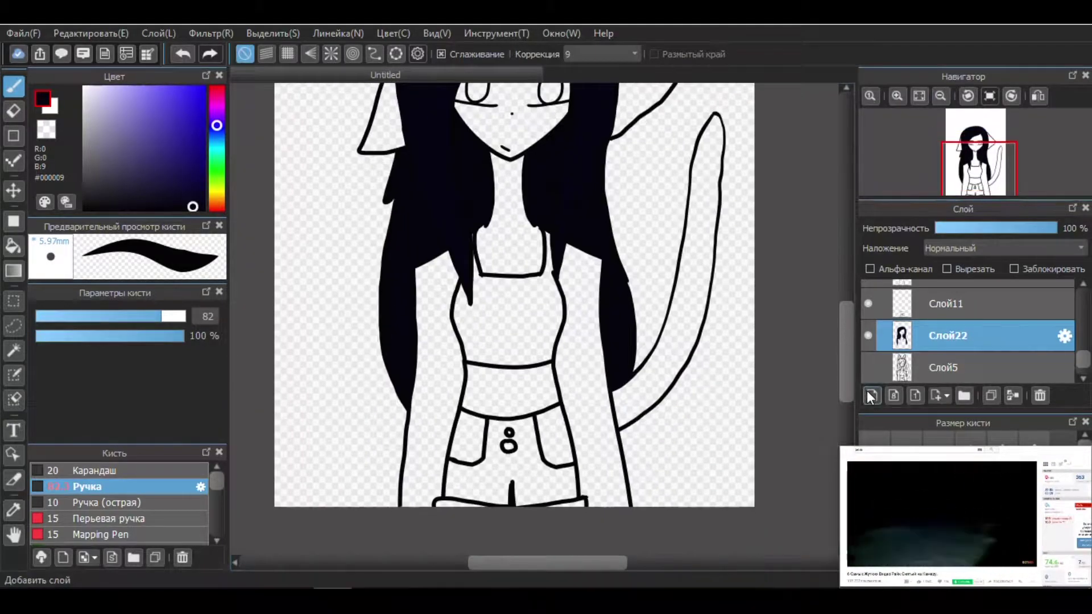
pyautogui.click(871, 396)
pyautogui.click(896, 95)
pyautogui.click(891, 97)
pyautogui.press('x')
pyautogui.moveTo(405, 375); pyautogui.dragTo(563, 373)
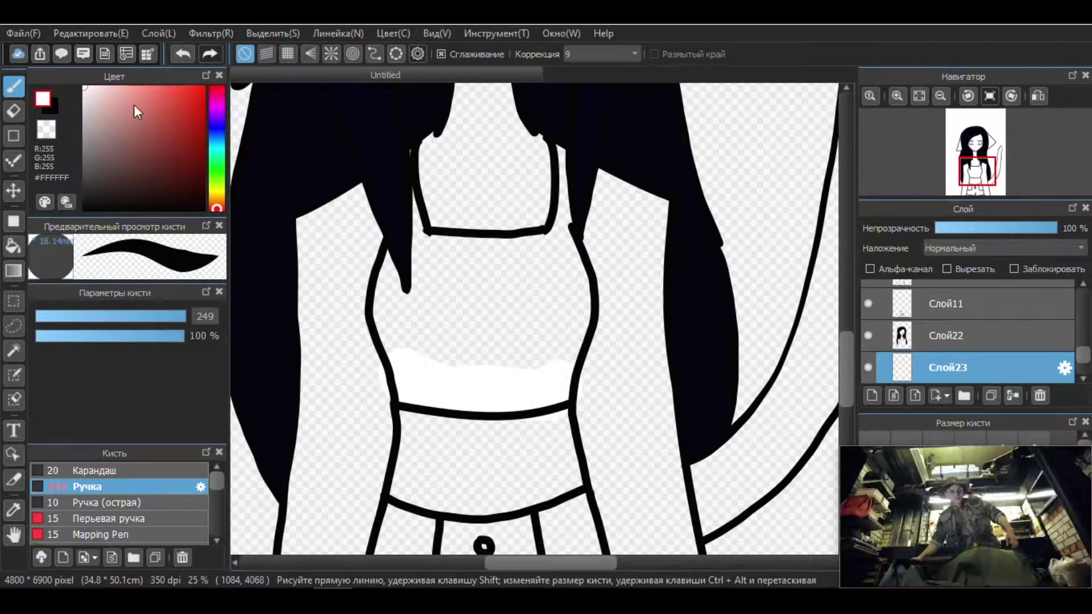
pyautogui.moveTo(419, 338)
pyautogui.mouseDown()
pyautogui.moveTo(487, 373)
pyautogui.moveTo(568, 367)
pyautogui.mouseUp()
pyautogui.click(92, 87)
pyautogui.click(182, 53)
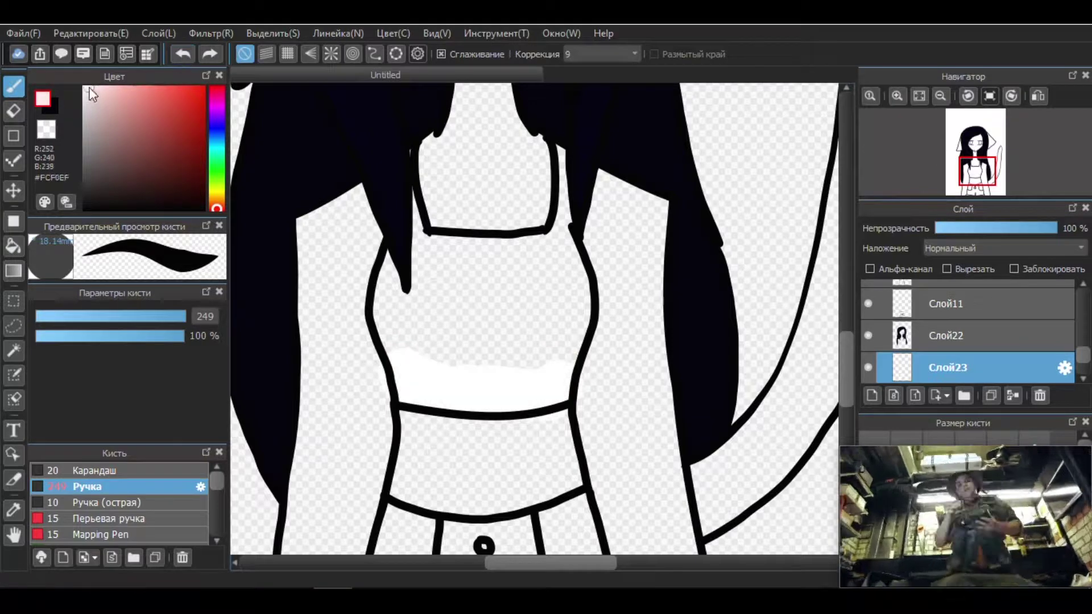
pyautogui.moveTo(408, 359); pyautogui.dragTo(568, 364)
pyautogui.moveTo(392, 330); pyautogui.dragTo(569, 341)
pyautogui.hotkey('ctrl', 'z')
pyautogui.hotkey('ctrl', 'z')
pyautogui.hotkey('ctrl', 'z')
# - Paint the top on Слой23 in horizontal bands fading from red #D91800 at the shoulders to pale pink at the hem
pyautogui.click(203, 103)
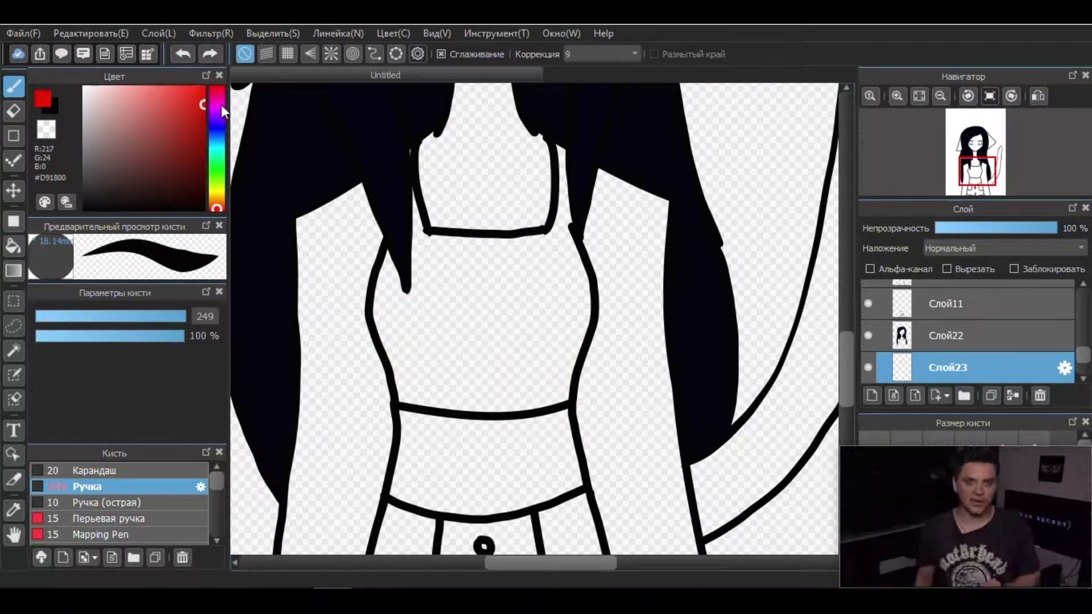
pyautogui.moveTo(580, 166)
pyautogui.mouseDown()
pyautogui.moveTo(395, 176)
pyautogui.moveTo(319, 228)
pyautogui.moveTo(585, 195)
pyautogui.moveTo(626, 239)
pyautogui.mouseUp()
pyautogui.click(166, 91)
pyautogui.moveTo(302, 250)
pyautogui.mouseDown()
pyautogui.moveTo(575, 292)
pyautogui.moveTo(373, 313)
pyautogui.moveTo(585, 347)
pyautogui.mouseUp()
pyautogui.click(123, 87)
pyautogui.moveTo(387, 347); pyautogui.dragTo(574, 364)
pyautogui.moveTo(392, 370)
pyautogui.mouseDown()
pyautogui.moveTo(565, 382)
pyautogui.moveTo(536, 395)
pyautogui.mouseUp()
# - Continue the red bands down both arms to hem level, using #EF4B36 and lighter reds sampled from the top
pyautogui.click(177, 93)
pyautogui.scroll(-3, 512, 341)
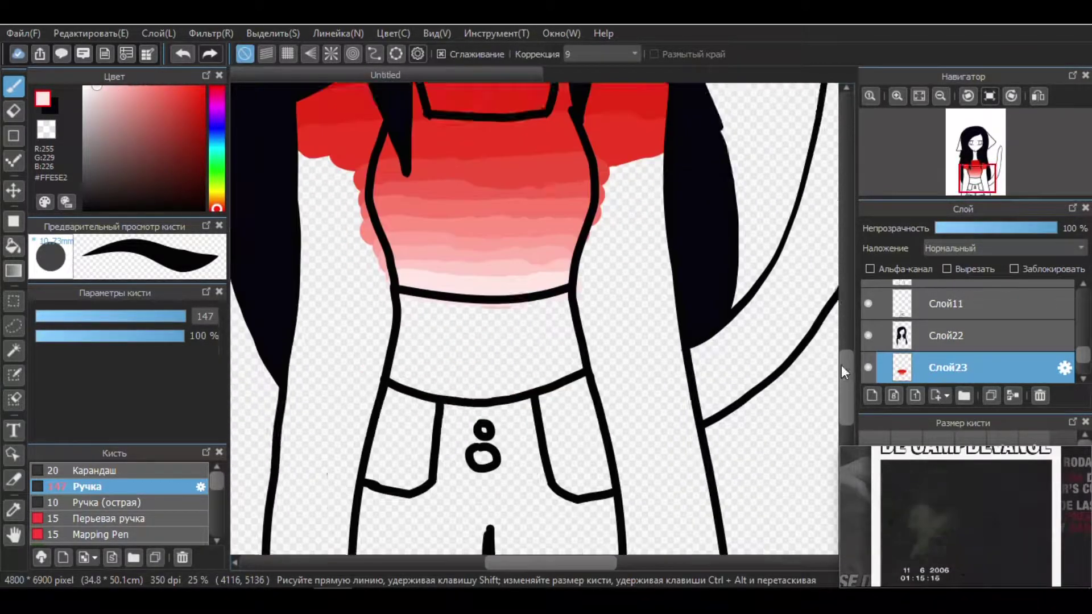
pyautogui.scroll(4, 657, 363)
pyautogui.moveTo(609, 375); pyautogui.dragTo(656, 362)
pyautogui.scroll(-2, 596, 323)
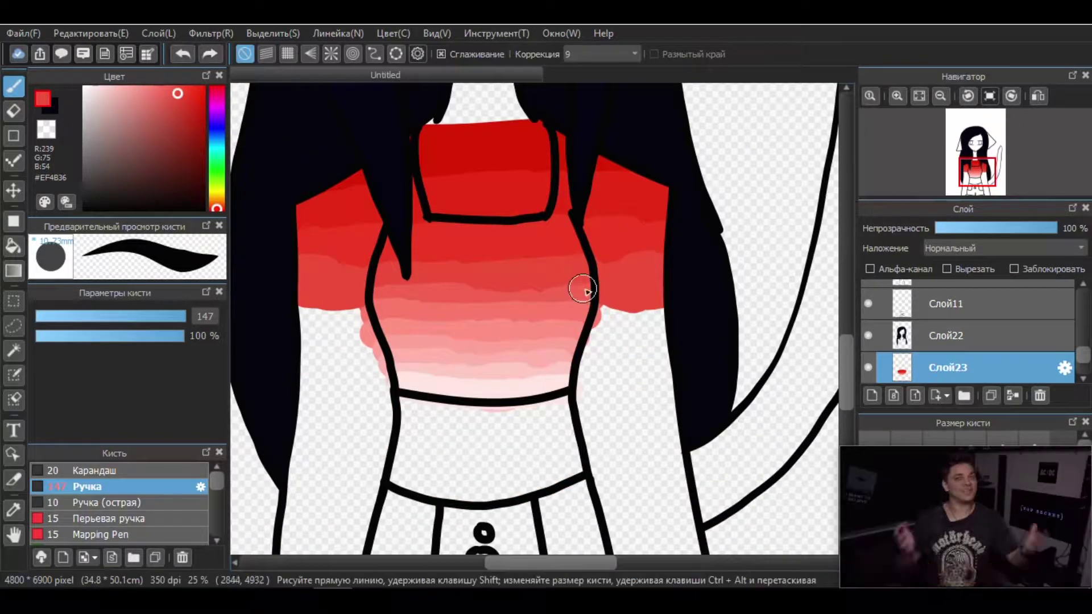
pyautogui.moveTo(613, 319); pyautogui.dragTo(637, 338)
pyautogui.moveTo(356, 314); pyautogui.dragTo(318, 338)
pyautogui.keyDown('alt'); pyautogui.click(382, 317); pyautogui.keyUp('alt')
pyautogui.moveTo(592, 379); pyautogui.dragTo(660, 385)
pyautogui.moveTo(343, 357); pyautogui.dragTo(364, 398)
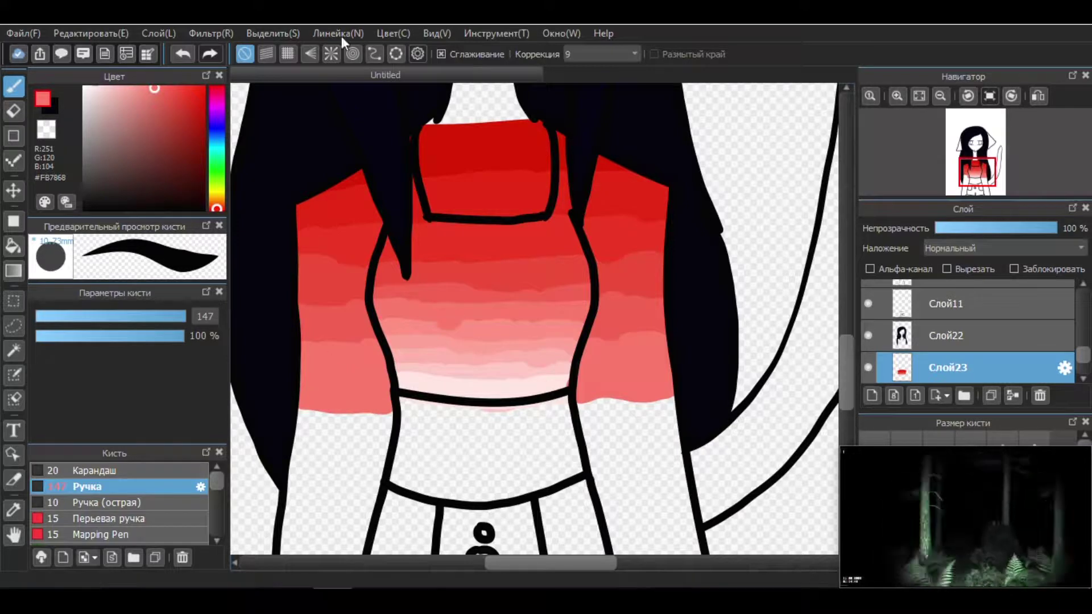
# - Extend the bands down both forearms to the pockets with lighter pinks sampled from the top, ending with #FFA297
pyautogui.keyDown('alt'); pyautogui.click(375, 392); pyautogui.keyUp('alt')
pyautogui.scroll(-2, 511, 319)
pyautogui.moveTo(603, 319); pyautogui.dragTo(660, 341)
pyautogui.moveTo(381, 319); pyautogui.dragTo(319, 355)
pyautogui.keyDown('alt'); pyautogui.click(428, 231); pyautogui.keyUp('alt')
pyautogui.moveTo(603, 352); pyautogui.dragTo(671, 410)
pyautogui.moveTo(391, 400); pyautogui.dragTo(307, 398)
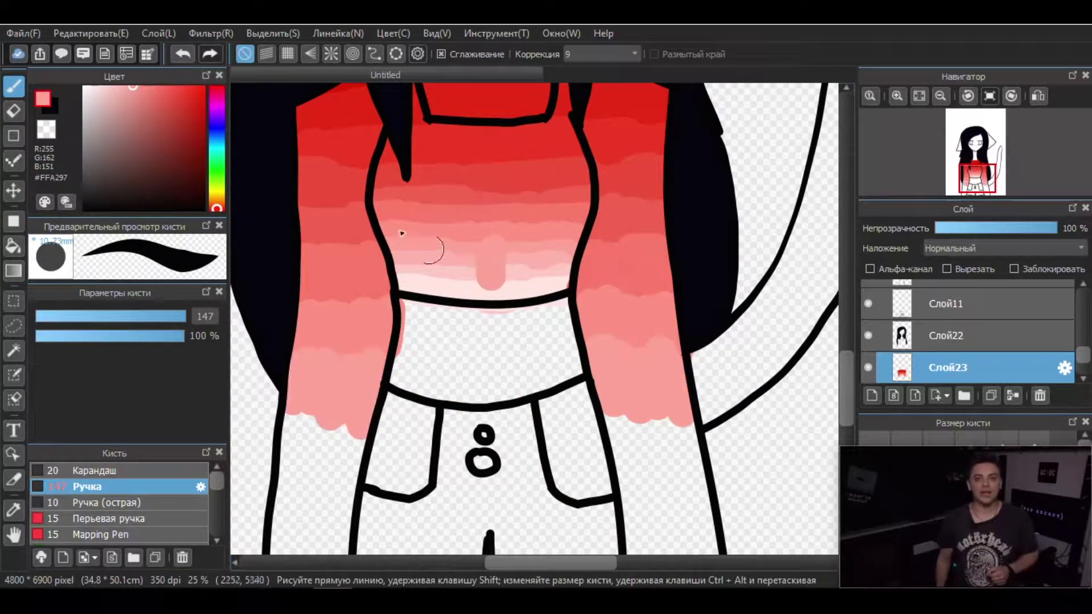
# - Extend the bands on both arms toward the canvas's lower edge with paler pinks, ending with #FFE6E3
pyautogui.keyDown('alt'); pyautogui.click(420, 244); pyautogui.keyUp('alt')
pyautogui.scroll(-2, 609, 304)
pyautogui.moveTo(609, 305); pyautogui.dragTo(694, 369)
pyautogui.moveTo(359, 296); pyautogui.dragTo(279, 392)
pyautogui.moveTo(319, 353); pyautogui.dragTo(284, 415)
pyautogui.moveTo(626, 353); pyautogui.dragTo(687, 367)
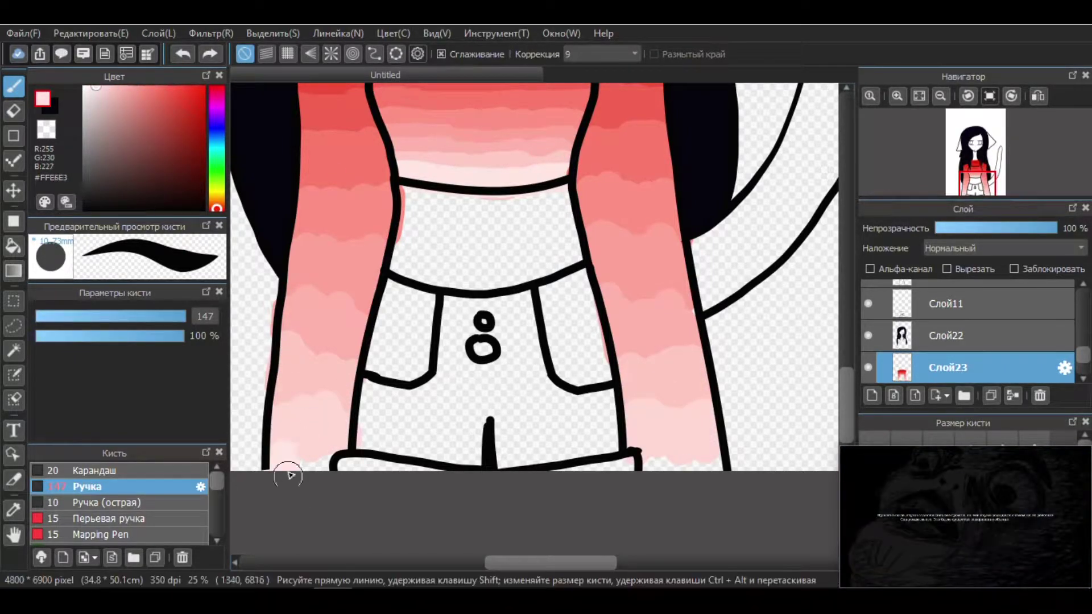
# - Duplicate Слой23, keep only the upper copy visible, remove the empty Слой24, and choose the Размытие brush for blending
pyautogui.scroll(3, 842, 392)
pyautogui.scroll(-3, 842, 392)
pyautogui.click(872, 396)
pyautogui.scroll(-3, 114, 500)
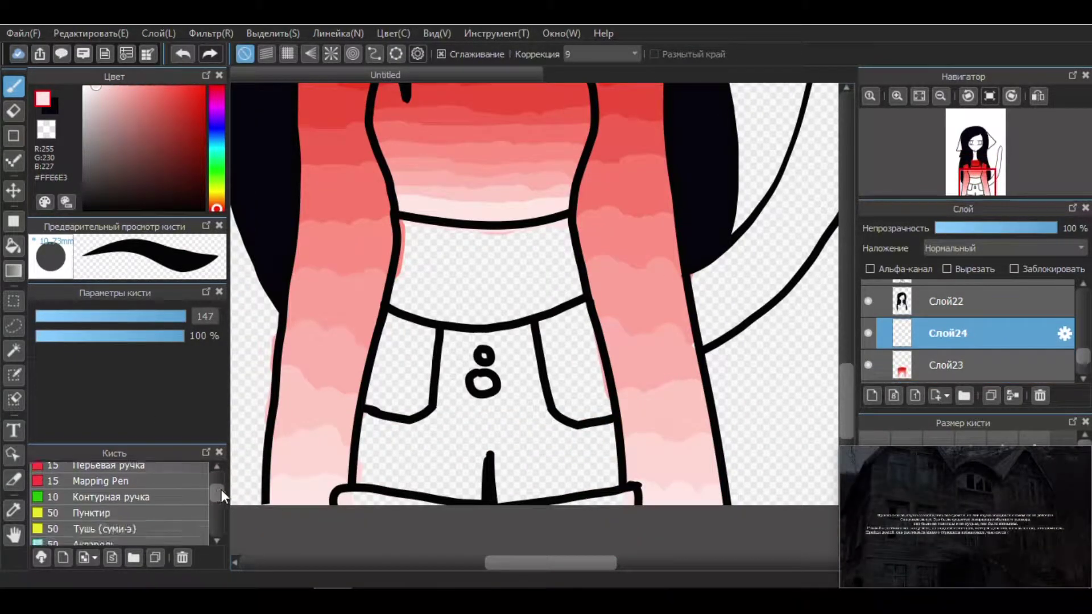
pyautogui.doubleClick(98, 508)
pyautogui.press('Return')
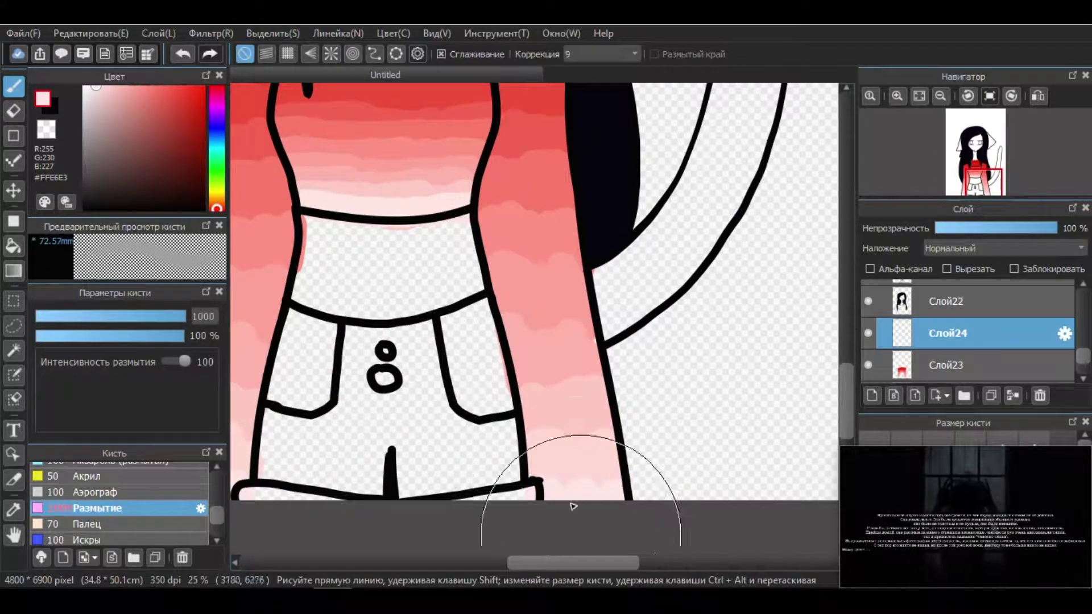
pyautogui.click(946, 364)
pyautogui.click(1012, 395)
pyautogui.click(1040, 395)
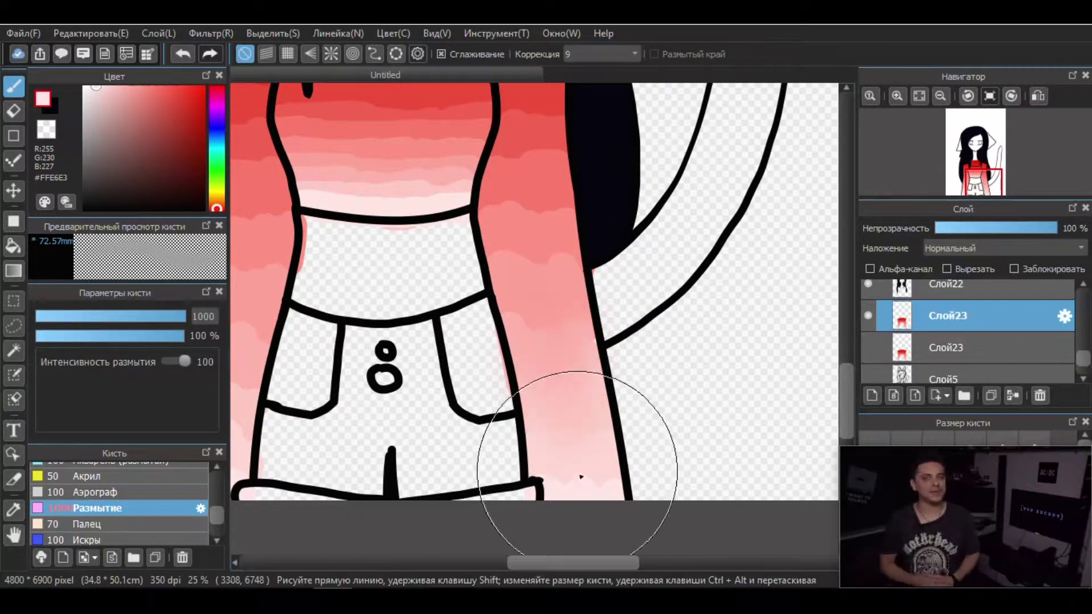
# - Undo the oversized blur and blend the colour bands on the forearm nearest the tail with Размытие at size 124
pyautogui.click(186, 59)
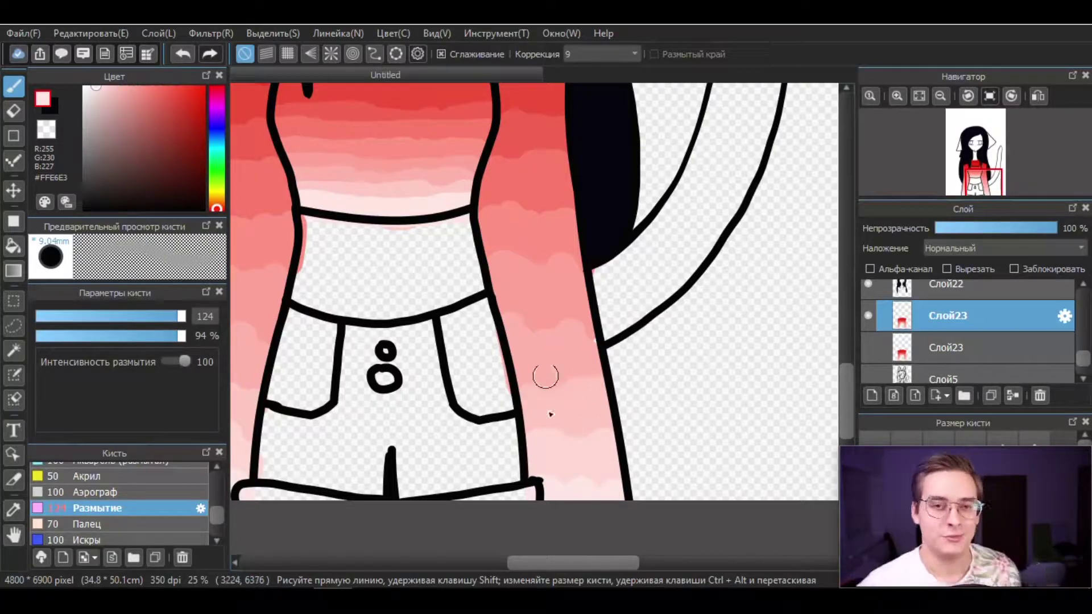
pyautogui.scroll(2, 569, 427)
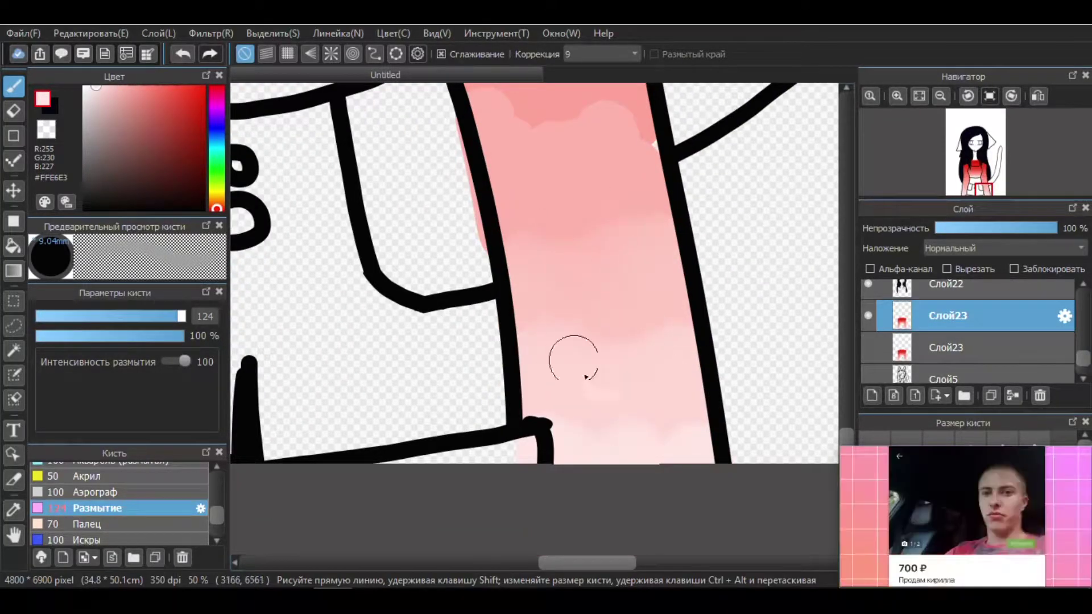
pyautogui.scroll(4, 646, 338)
pyautogui.keyDown('alt'); pyautogui.click(641, 361); pyautogui.keyUp('alt')
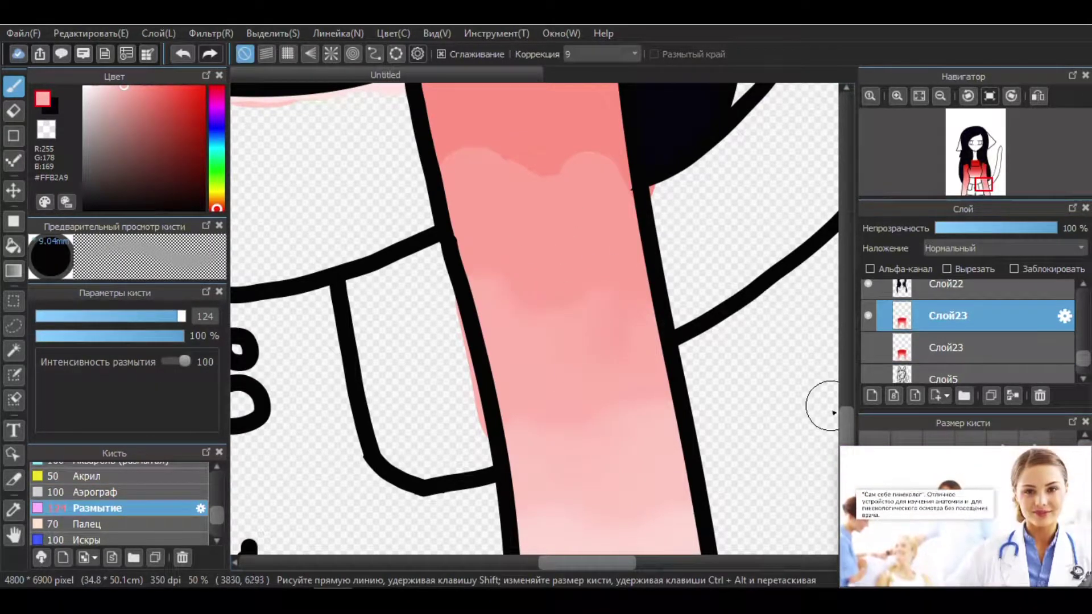
pyautogui.scroll(-3, 843, 419)
# - Blend the remaining red bands up that arm to the shoulder with the Размытие brush at size 198
pyautogui.moveTo(181, 316); pyautogui.dragTo(205, 324)
pyautogui.scroll(5, 491, 295)
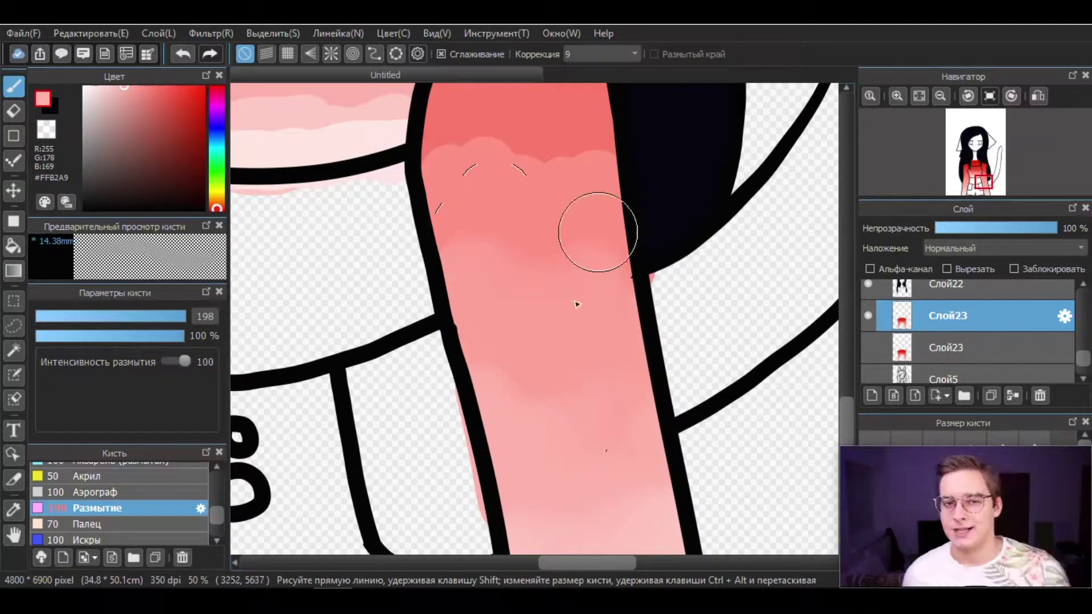
pyautogui.scroll(-3, 605, 269)
pyautogui.scroll(5, 456, 288)
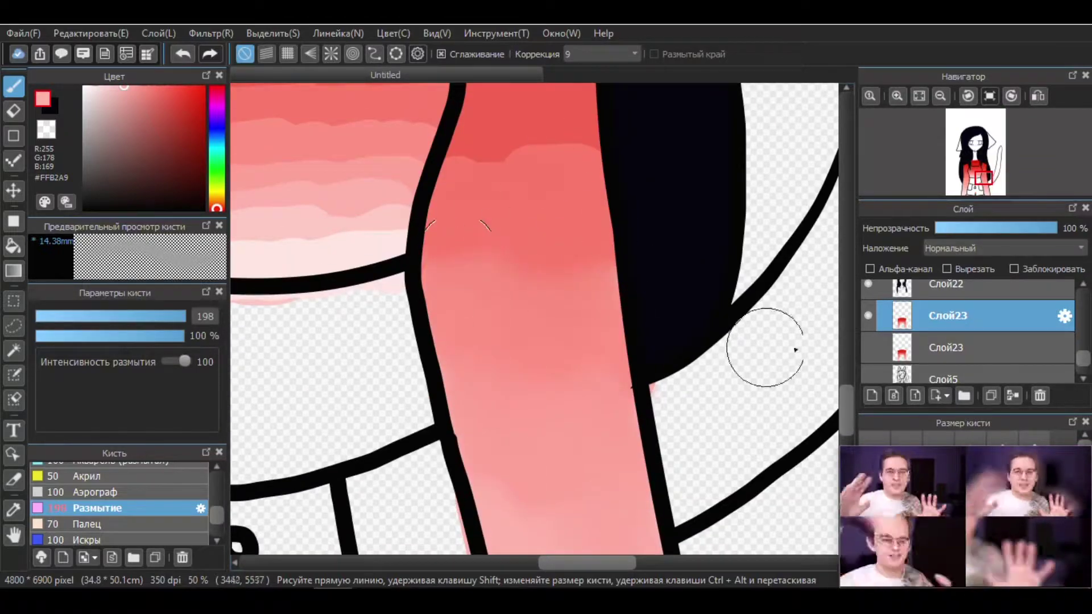
pyautogui.scroll(3, 469, 403)
pyautogui.scroll(5, 589, 242)
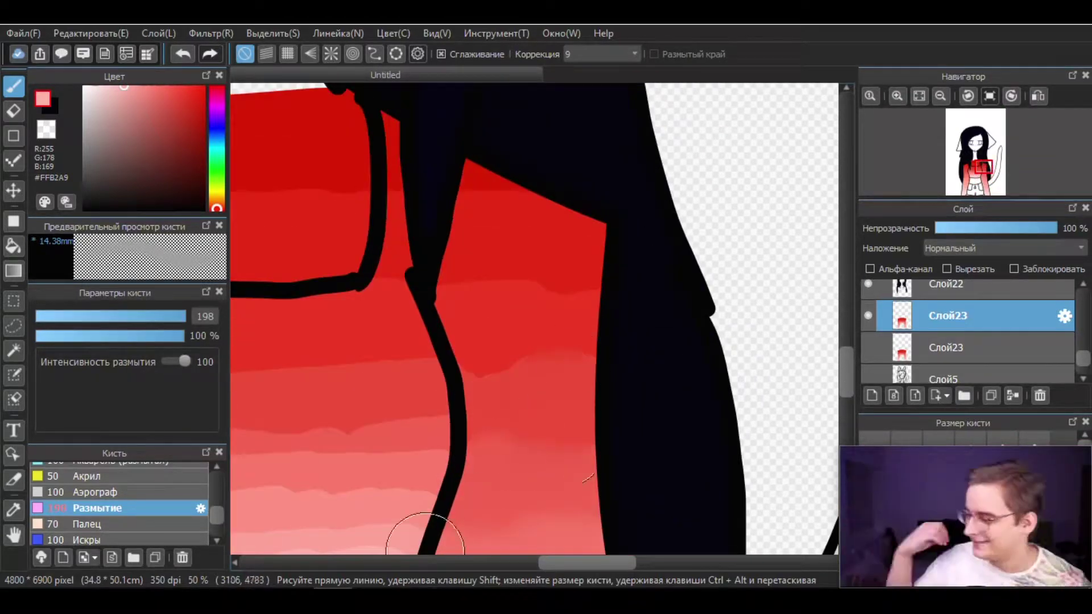
# - Blend the colour bands along the opposite arm, from the forearm up to the shoulder, with Размытие at size 198
pyautogui.scroll(-5, 477, 283)
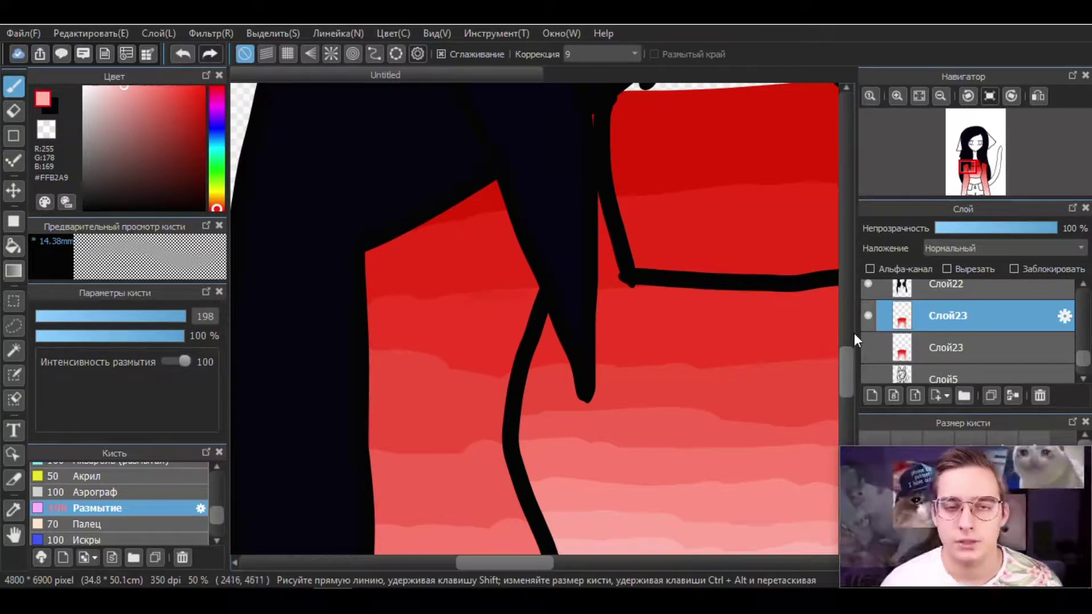
pyautogui.hscroll(-3, 455, 293)
pyautogui.scroll(5, 625, 398)
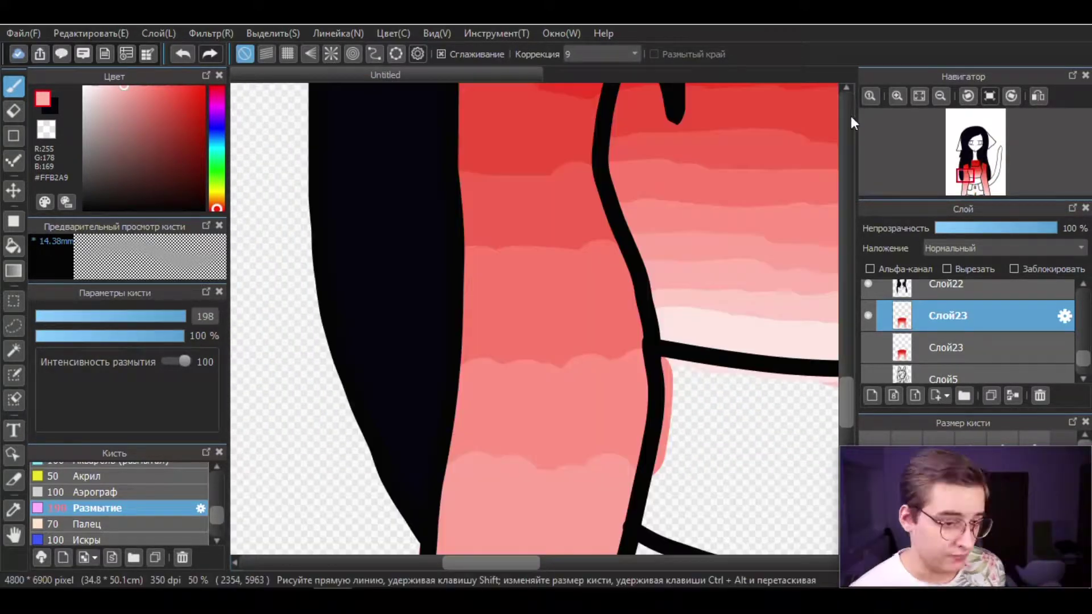
pyautogui.scroll(-4, 517, 234)
pyautogui.scroll(1, 473, 339)
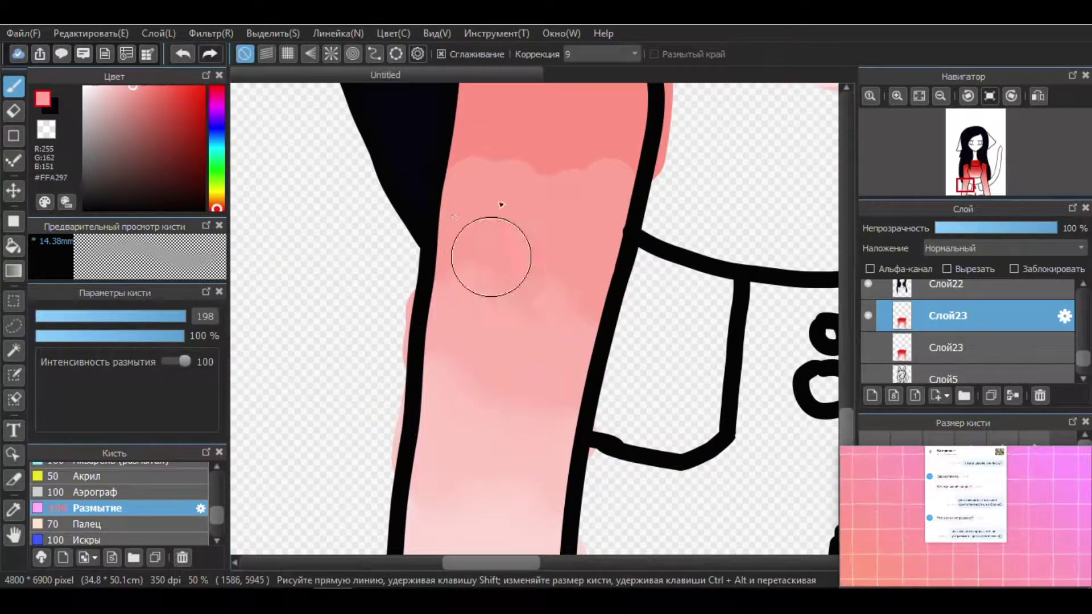
pyautogui.scroll(2, 850, 410)
pyautogui.scroll(2, 569, 342)
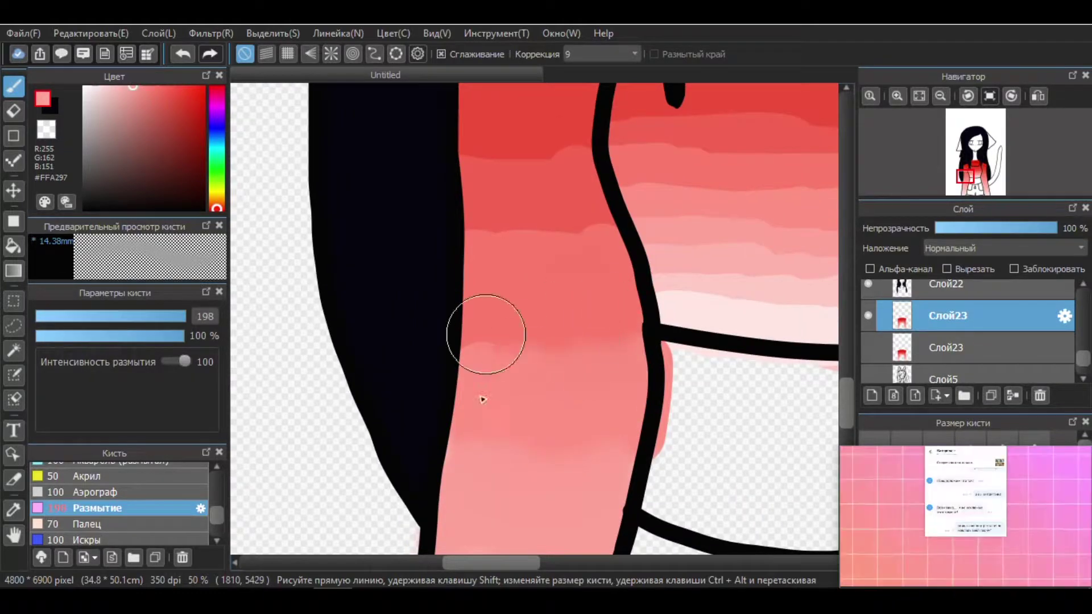
pyautogui.scroll(2, 482, 400)
pyautogui.scroll(2, 541, 288)
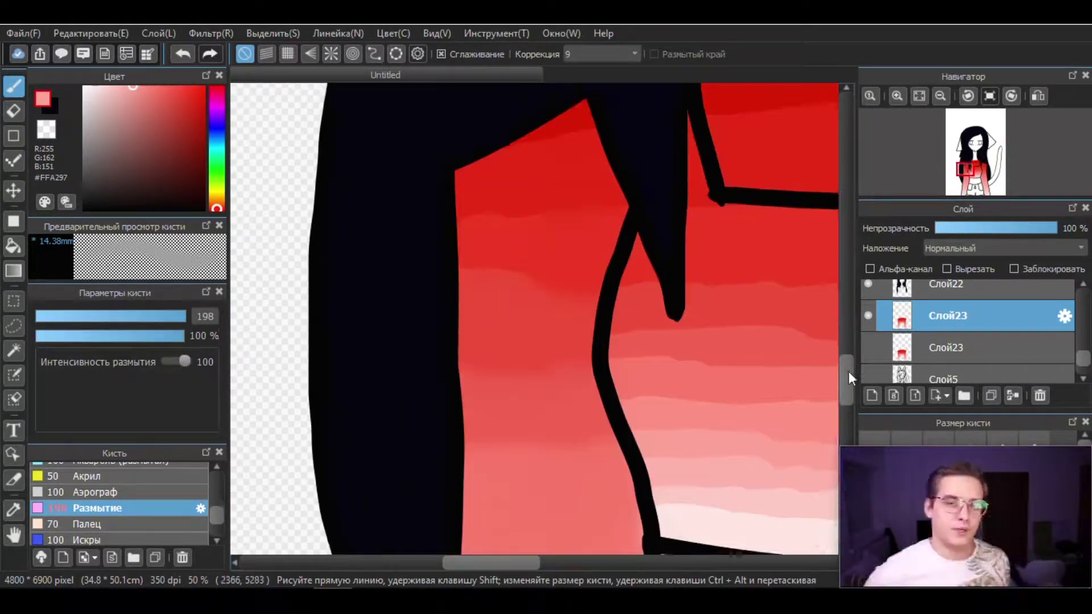
# - Erase the torso part of the top and the colour spilling outside the arms on the upper Слой23, using eraser size 92
pyautogui.scroll(-3, 577, 188)
pyautogui.scroll(-3, 626, 287)
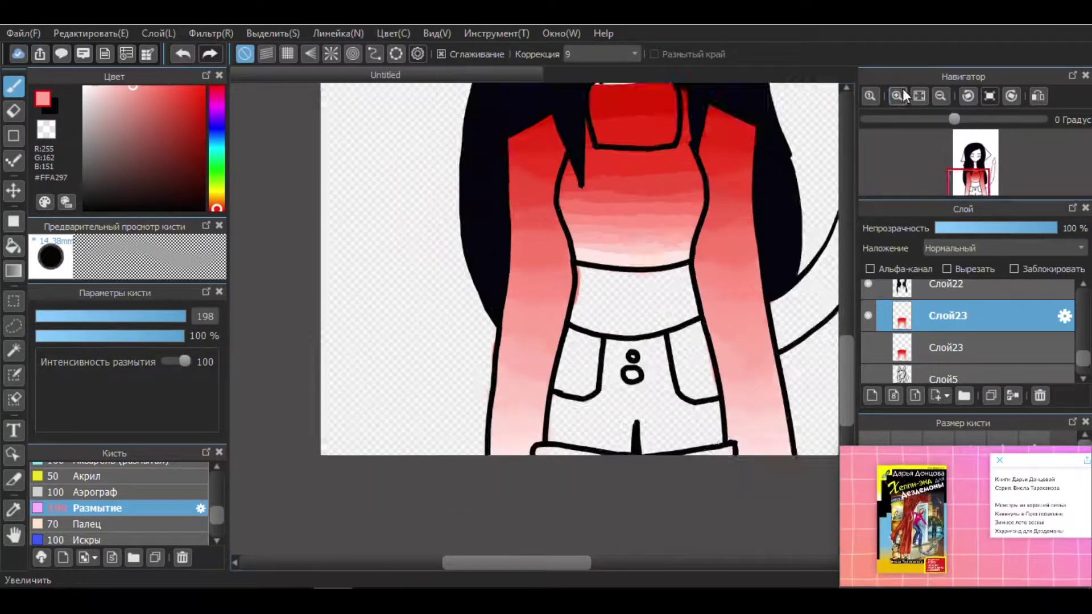
pyautogui.press('e')
pyautogui.scroll(-1, 845, 413)
pyautogui.scroll(3, 846, 412)
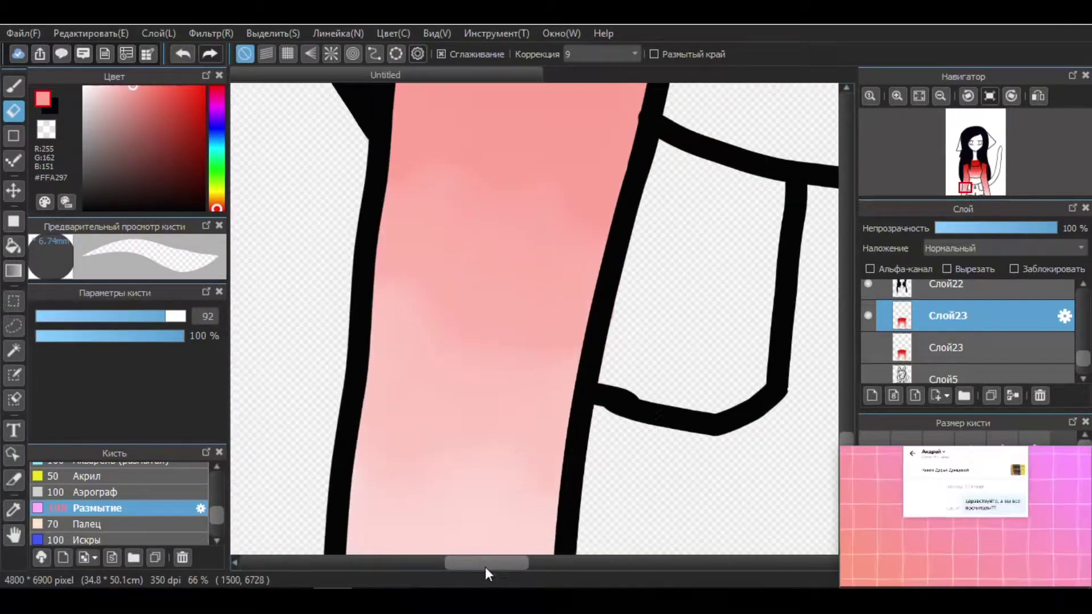
pyautogui.scroll(2, 720, 324)
pyautogui.scroll(5, 721, 324)
pyautogui.hscroll(3, 625, 228)
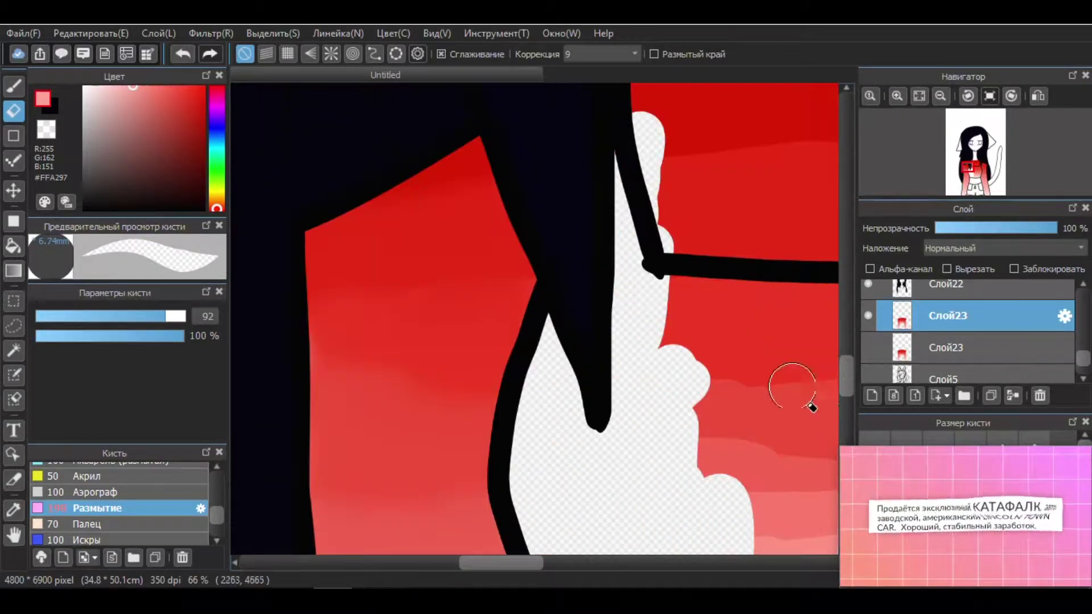
pyautogui.scroll(-5, 532, 128)
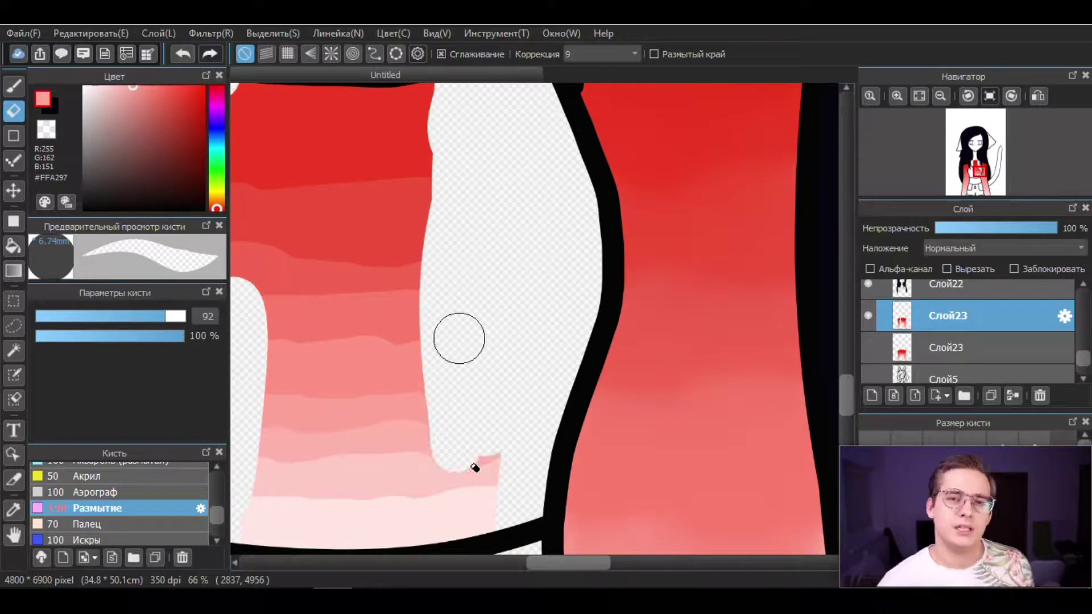
pyautogui.scroll(-3, 707, 434)
pyautogui.scroll(5, 707, 434)
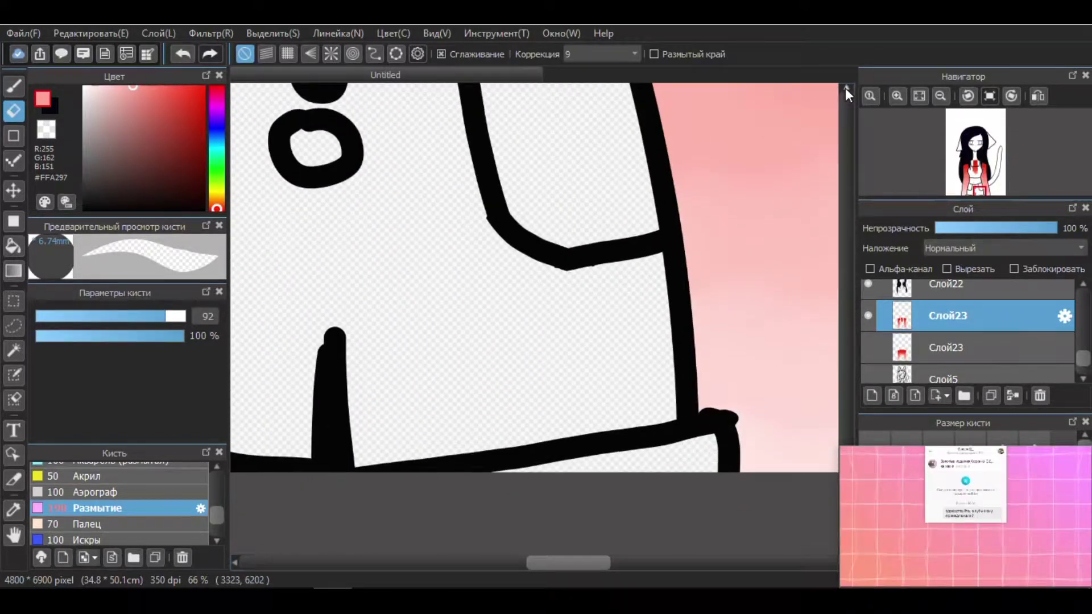
# - Show only the lower Слой23 and erase both arms and stray colour around the torso with the eraser at size 505
pyautogui.scroll(-3, 573, 563)
pyautogui.scroll(-5, 519, 207)
pyautogui.click(944, 347)
pyautogui.scroll(-3, 724, 256)
pyautogui.moveTo(679, 154); pyautogui.dragTo(841, 366)
pyautogui.scroll(-2, 569, 398)
pyautogui.moveTo(370, 318); pyautogui.dragTo(334, 531)
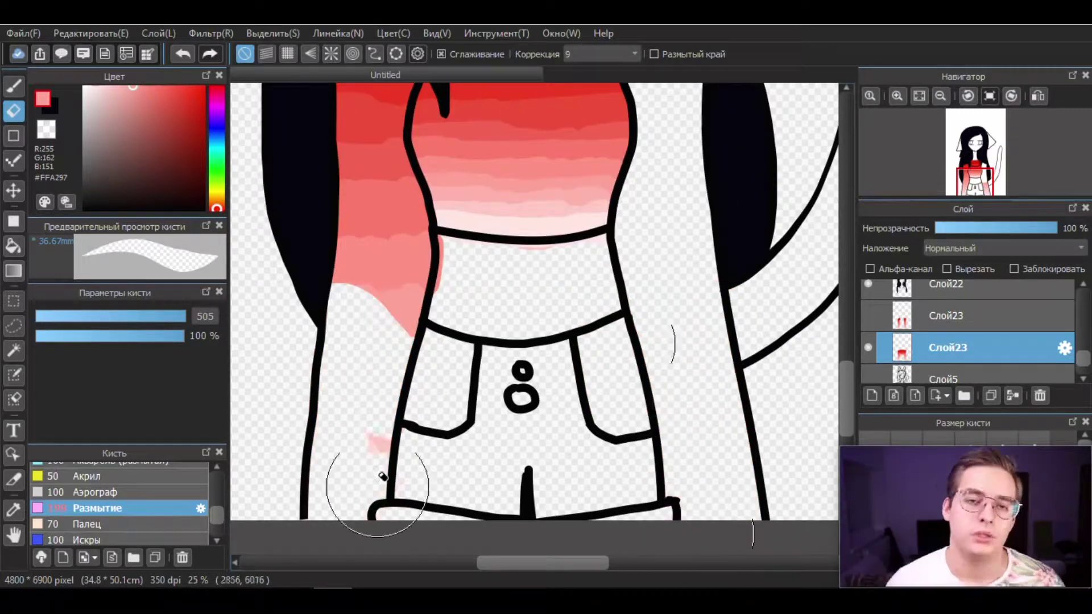
pyautogui.scroll(3, 420, 453)
pyautogui.moveTo(374, 251); pyautogui.dragTo(521, 170)
pyautogui.scroll(4, 569, 319)
pyautogui.moveTo(495, 392); pyautogui.dragTo(627, 390)
pyautogui.scroll(5, 512, 398)
pyautogui.moveTo(369, 436); pyautogui.dragTo(643, 268)
# - Blend the torso's red-to-pink bands with Размытие at size 198 and merge the two Слой23 layers
pyautogui.scroll(-2, 512, 318)
pyautogui.press('b')
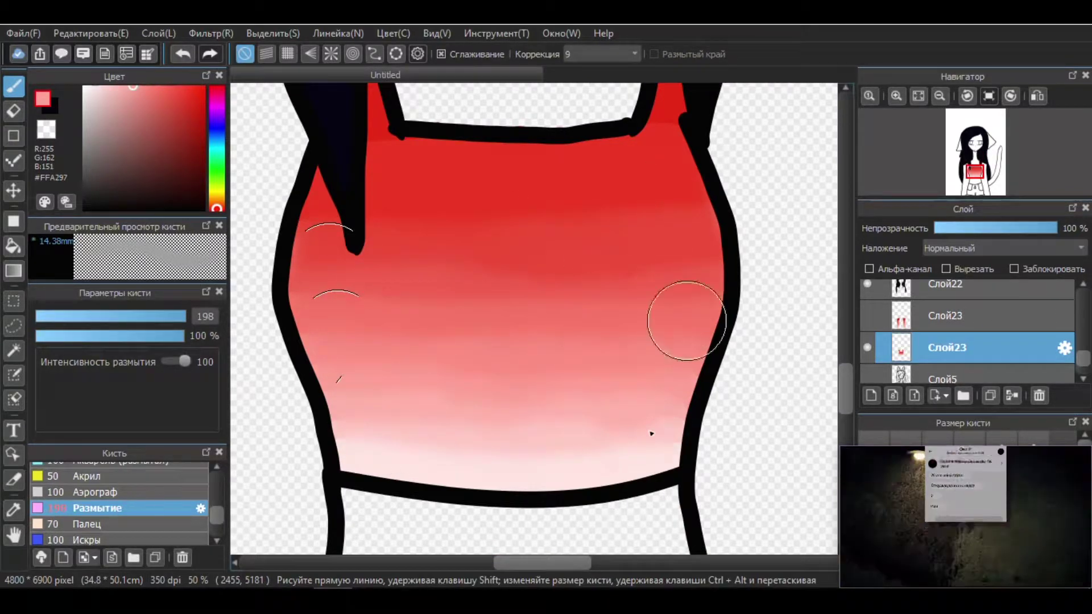
pyautogui.scroll(3, 621, 170)
pyautogui.scroll(-5, 621, 170)
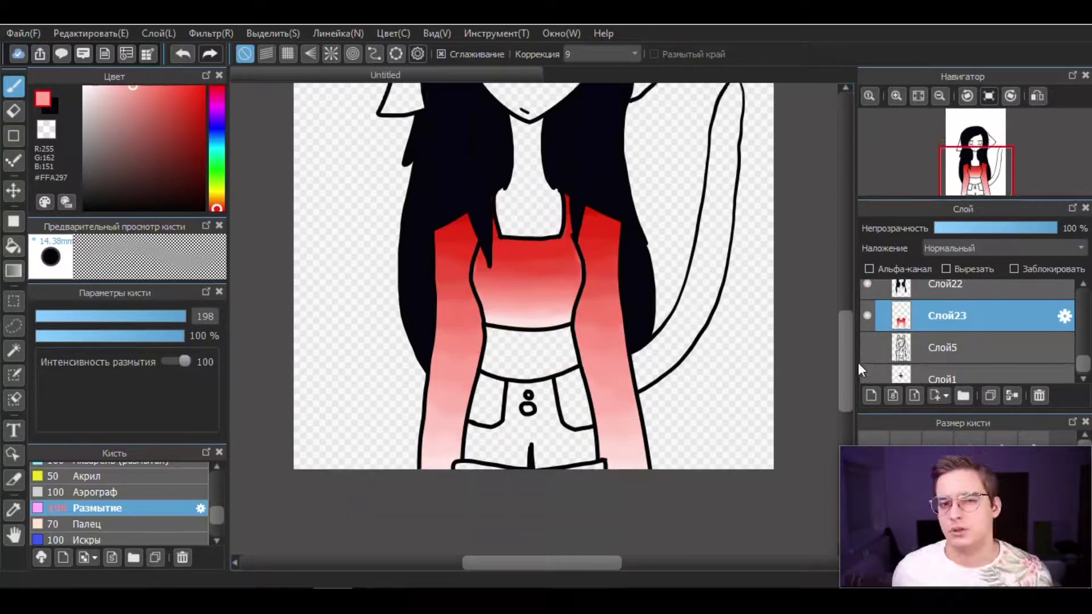
# - On a new layer above Слой23, paint the ear nearest the tail with Аэрограф from a white tip to #E15948 by the hair
pyautogui.moveTo(848, 370); pyautogui.dragTo(845, 335)
pyautogui.click(870, 395)
pyautogui.scroll(4, 824, 292)
pyautogui.click(97, 492)
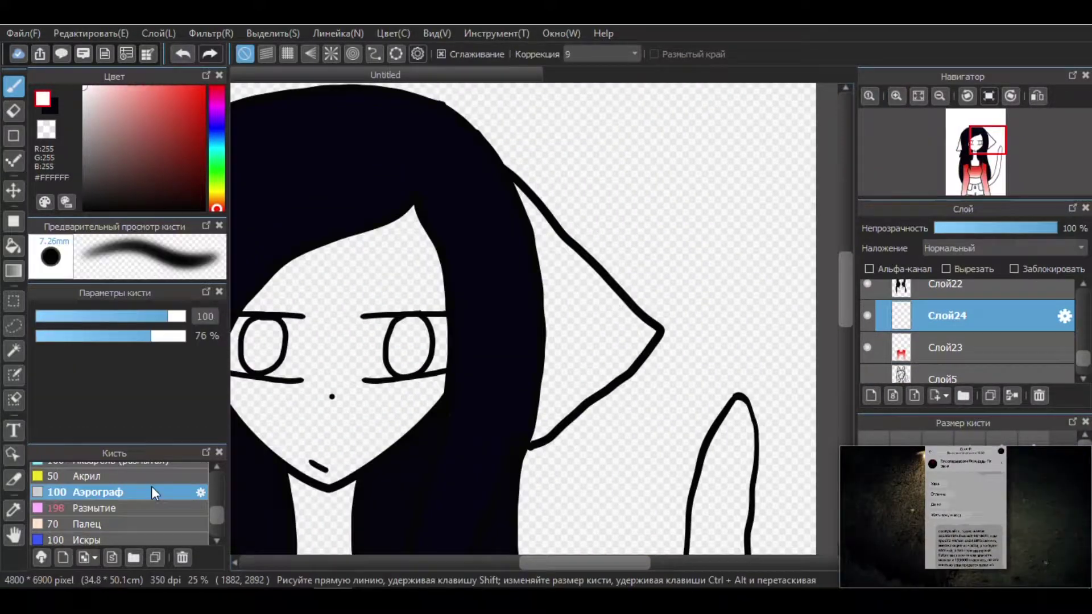
pyautogui.scroll(2, 823, 307)
pyautogui.hscroll(3, 739, 330)
pyautogui.moveTo(626, 284)
pyautogui.mouseDown()
pyautogui.moveTo(578, 439)
pyautogui.moveTo(549, 273)
pyautogui.mouseUp()
pyautogui.click(135, 94)
pyautogui.moveTo(528, 199)
pyautogui.mouseDown()
pyautogui.moveTo(545, 458)
pyautogui.moveTo(539, 232)
pyautogui.mouseUp()
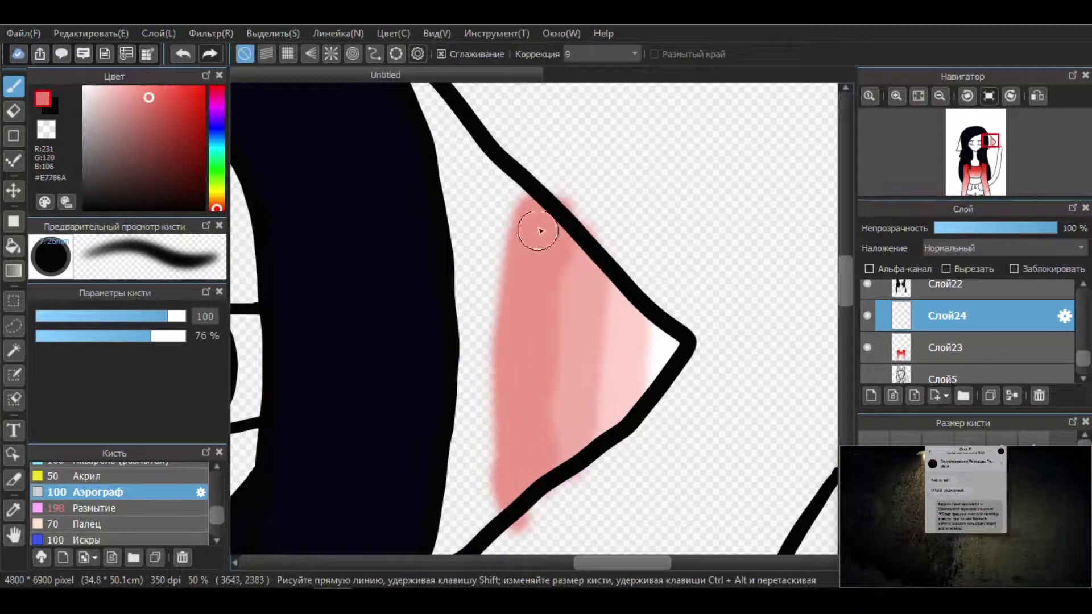
pyautogui.click(148, 97)
pyautogui.moveTo(500, 195); pyautogui.dragTo(467, 477)
pyautogui.click(167, 100)
pyautogui.moveTo(454, 114); pyautogui.dragTo(434, 382)
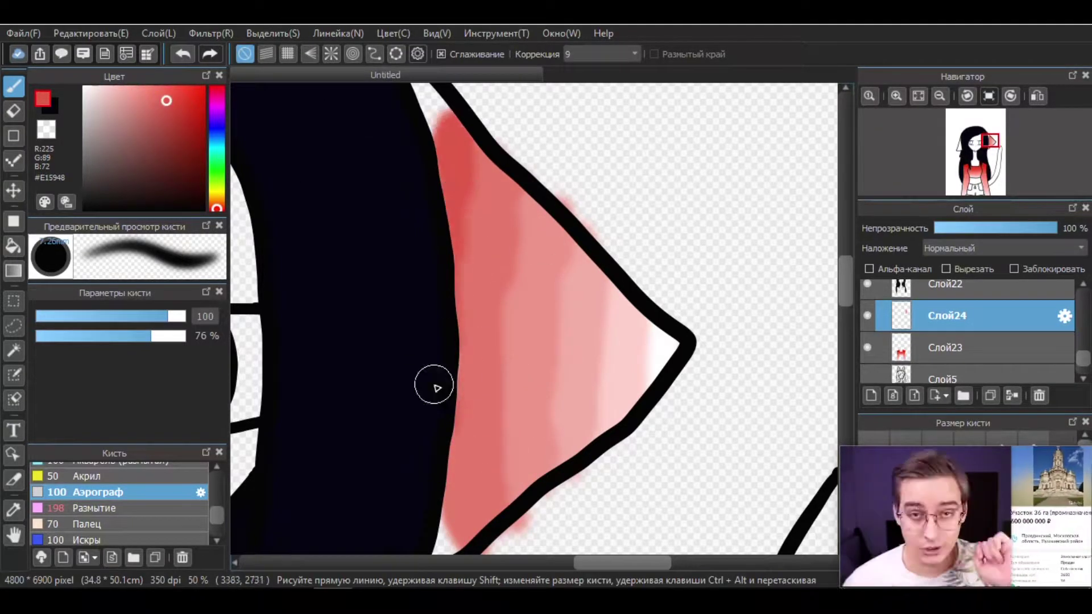
# - Paint the other ear with Аэрограф from pale pink #FFD1CC at the tip through #EE958A to red #DA2E19 at the top
pyautogui.scroll(5, 437, 364)
pyautogui.click(107, 87)
pyautogui.scroll(-3, 585, 507)
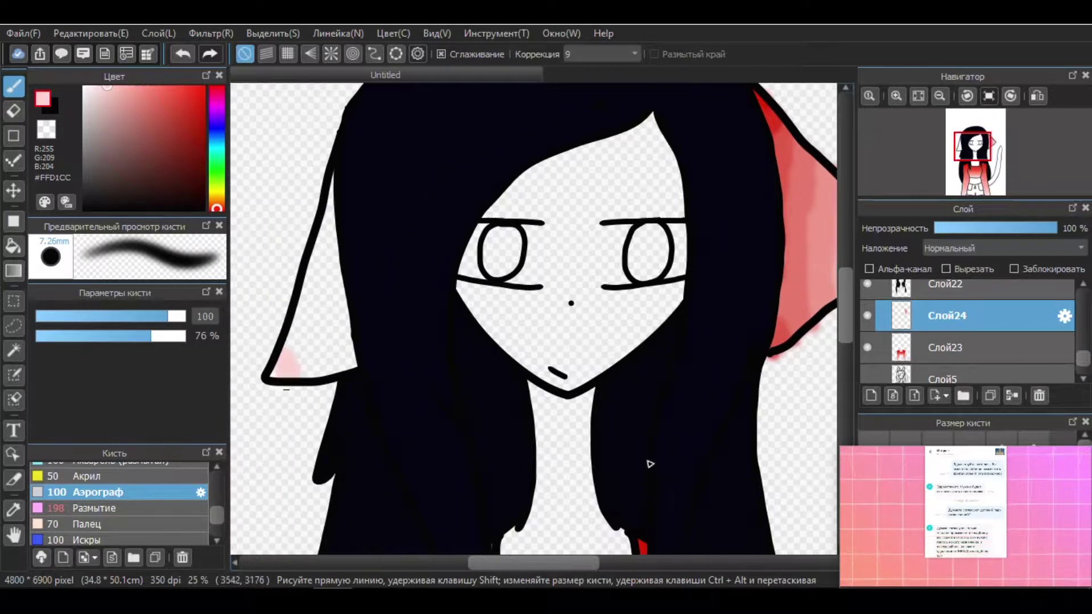
pyautogui.moveTo(650, 464); pyautogui.dragTo(599, 464)
pyautogui.keyDown('alt'); pyautogui.click(238, 335); pyautogui.keyUp('alt')
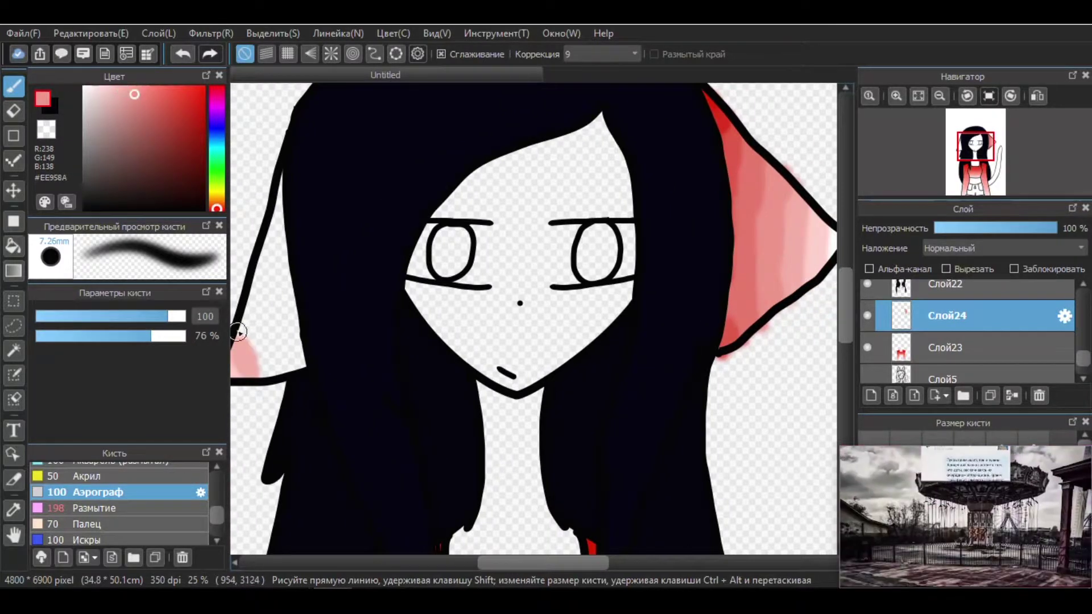
pyautogui.moveTo(251, 267); pyautogui.dragTo(305, 375)
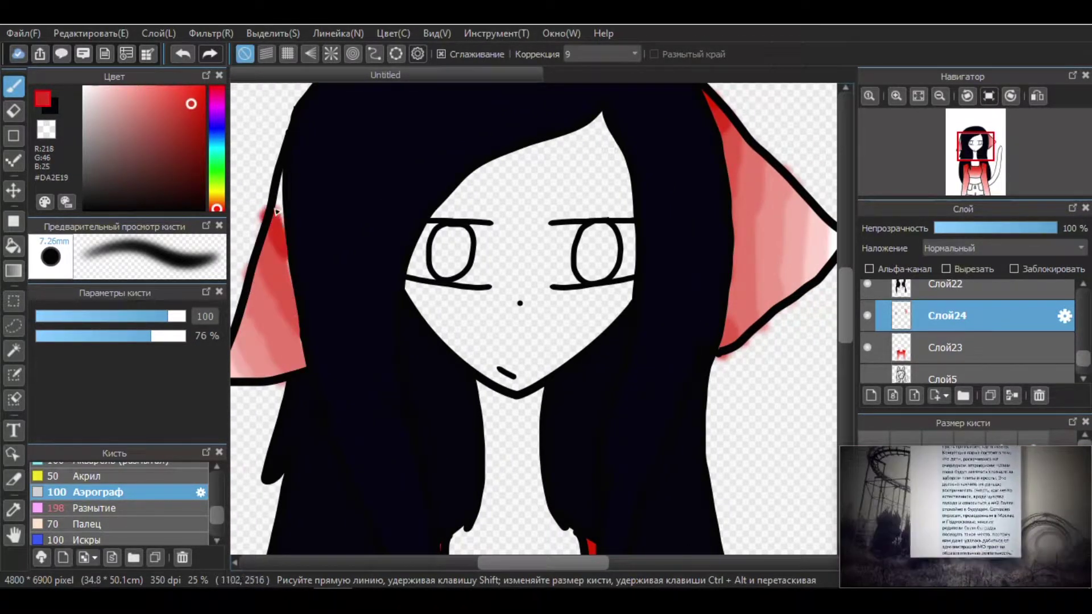
pyautogui.moveTo(287, 254); pyautogui.dragTo(278, 187)
pyautogui.click(199, 106)
# - Airbrush the tail at size 209 from a white tip through pinks such as #E7B1AB, and paint its base dark red #BB1500
pyautogui.moveTo(515, 560); pyautogui.dragTo(572, 560)
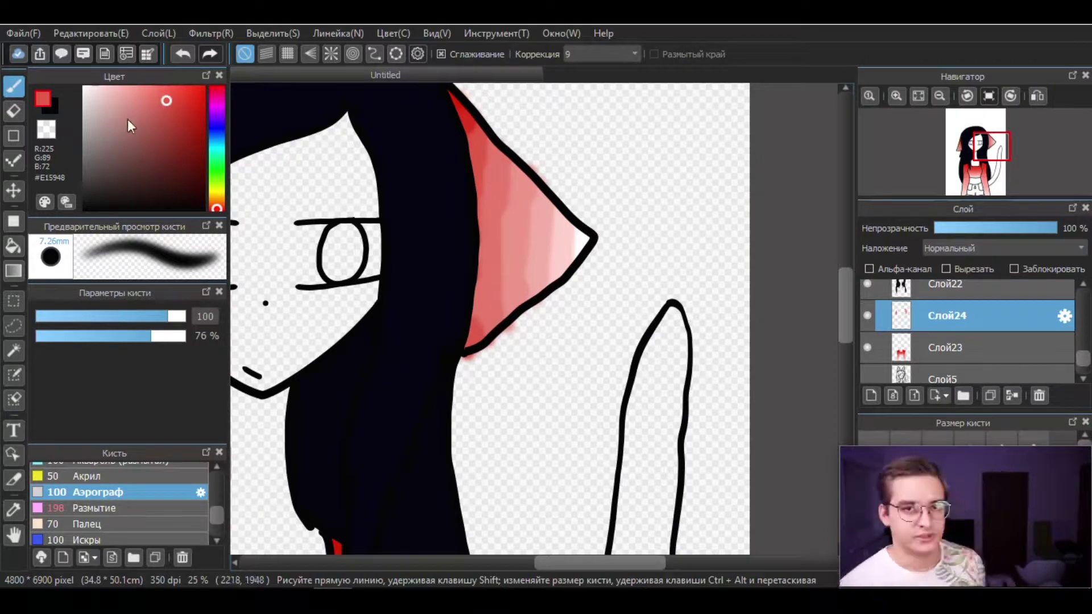
pyautogui.moveTo(666, 311); pyautogui.dragTo(654, 370)
pyautogui.moveTo(847, 315); pyautogui.dragTo(848, 338)
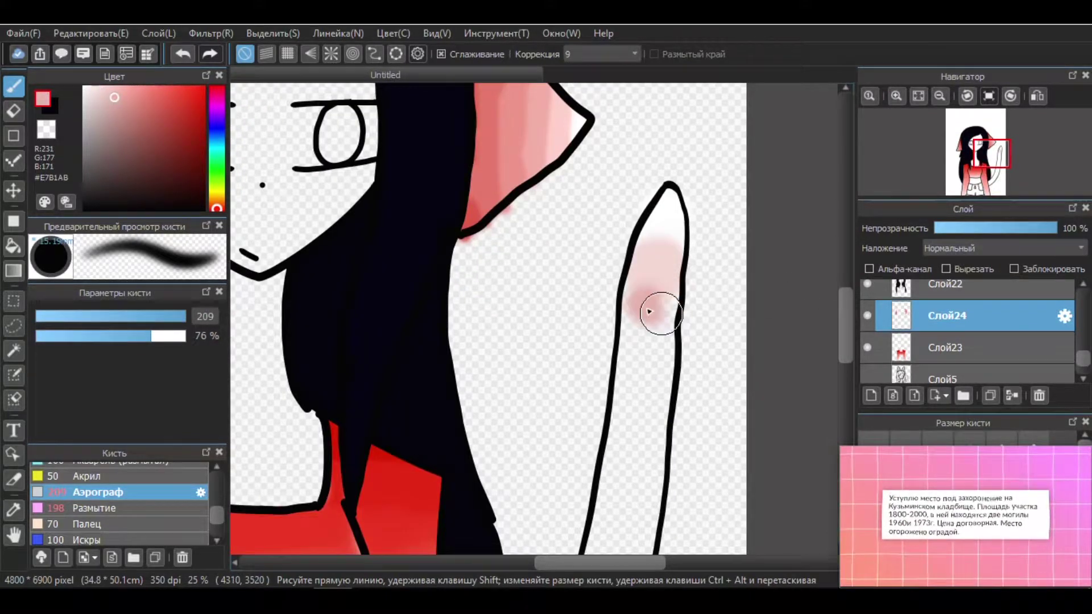
pyautogui.moveTo(625, 368); pyautogui.dragTo(631, 387)
pyautogui.scroll(-5, 569, 341)
pyautogui.click(170, 114)
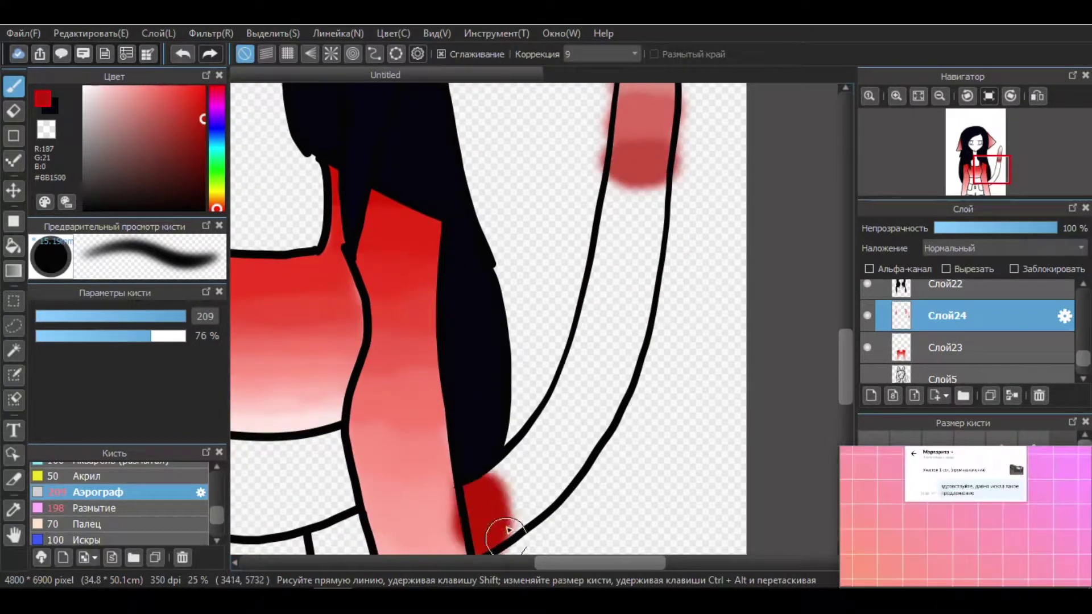
# - Fill the tail from its base upward with progressively lighter red bands, through #FFC1BA to #FFE6E3 near the tip
pyautogui.click(166, 100)
pyautogui.moveTo(546, 421)
pyautogui.mouseDown()
pyautogui.moveTo(558, 390)
pyautogui.moveTo(655, 373)
pyautogui.mouseUp()
pyautogui.moveTo(598, 321); pyautogui.dragTo(660, 318)
pyautogui.click(152, 95)
pyautogui.moveTo(602, 256); pyautogui.dragTo(658, 190)
pyautogui.scroll(4, 625, 256)
pyautogui.click(118, 90)
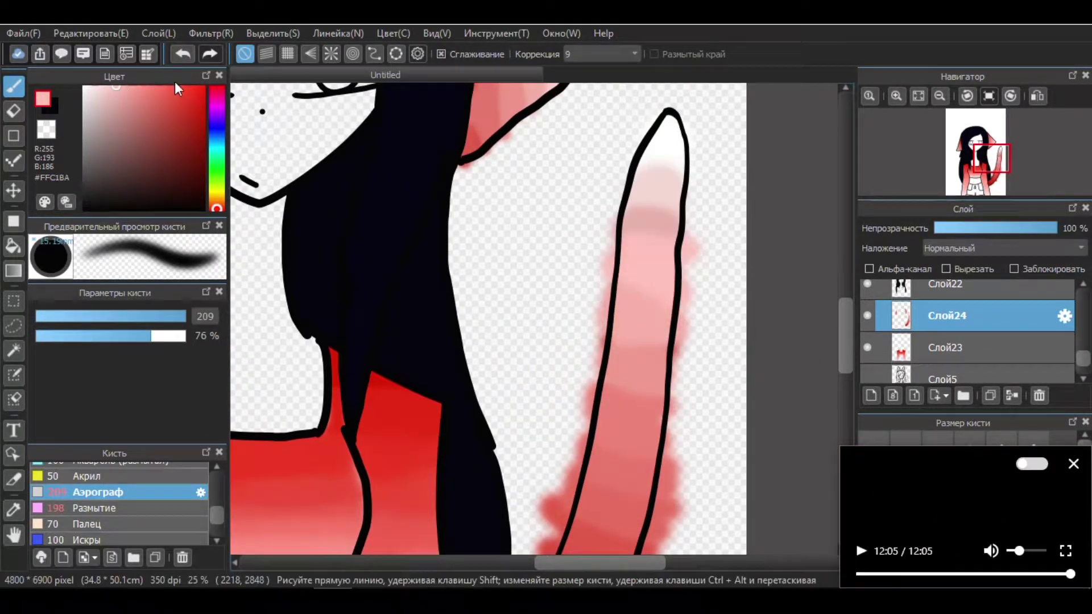
pyautogui.click(96, 87)
pyautogui.scroll(-3, 489, 319)
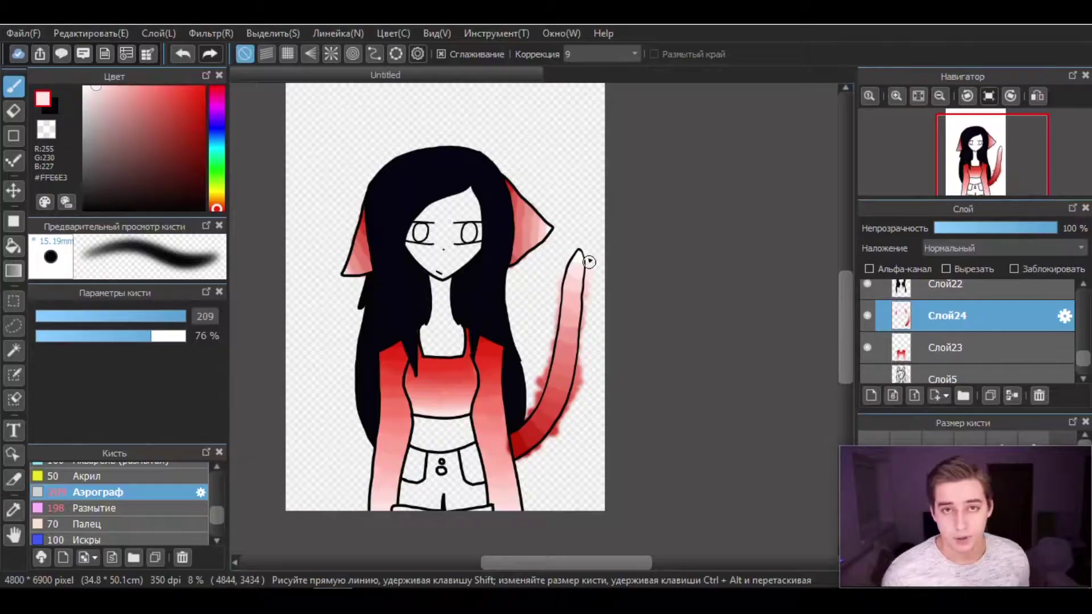
# - Smooth the colour bands of both ears and the tail on Слой24 with the Размытие brush at size 198
pyautogui.scroll(4, 589, 262)
pyautogui.click(97, 508)
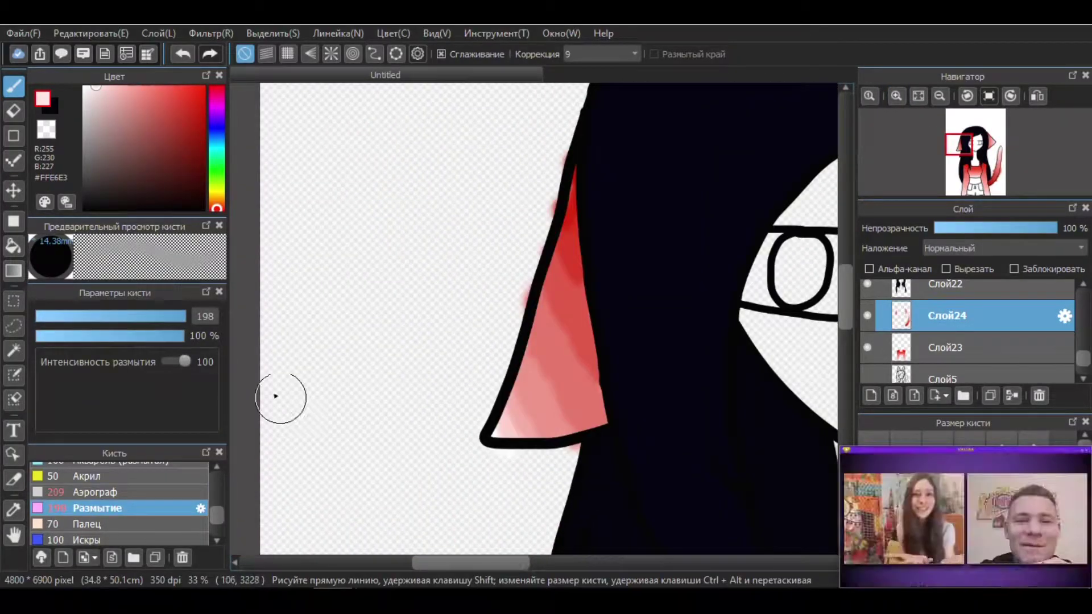
pyautogui.moveTo(558, 190); pyautogui.dragTo(484, 375)
pyautogui.scroll(-5, 643, 364)
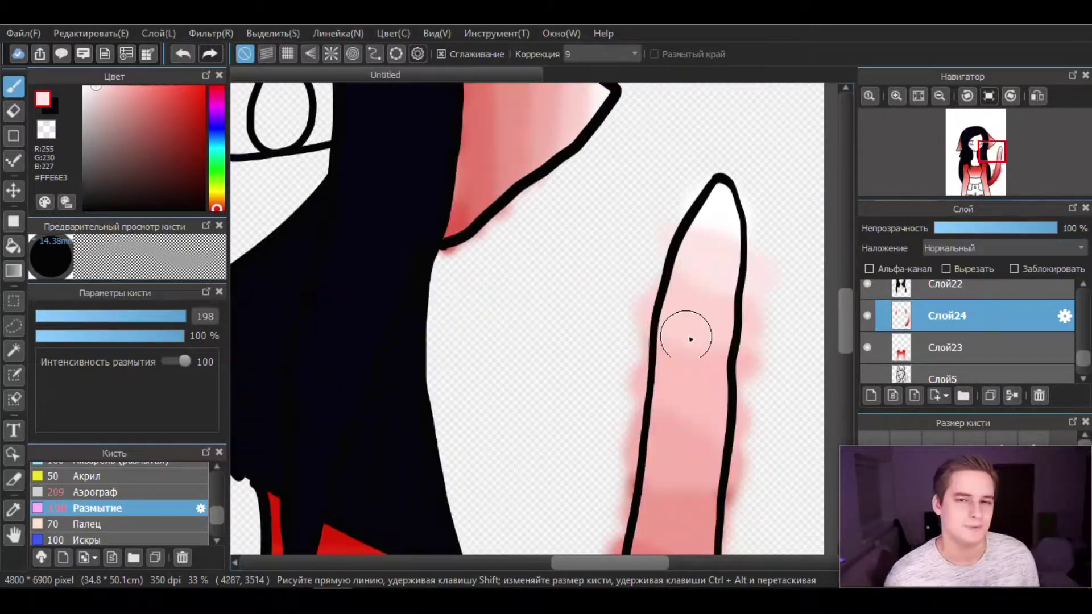
pyautogui.scroll(-6, 694, 438)
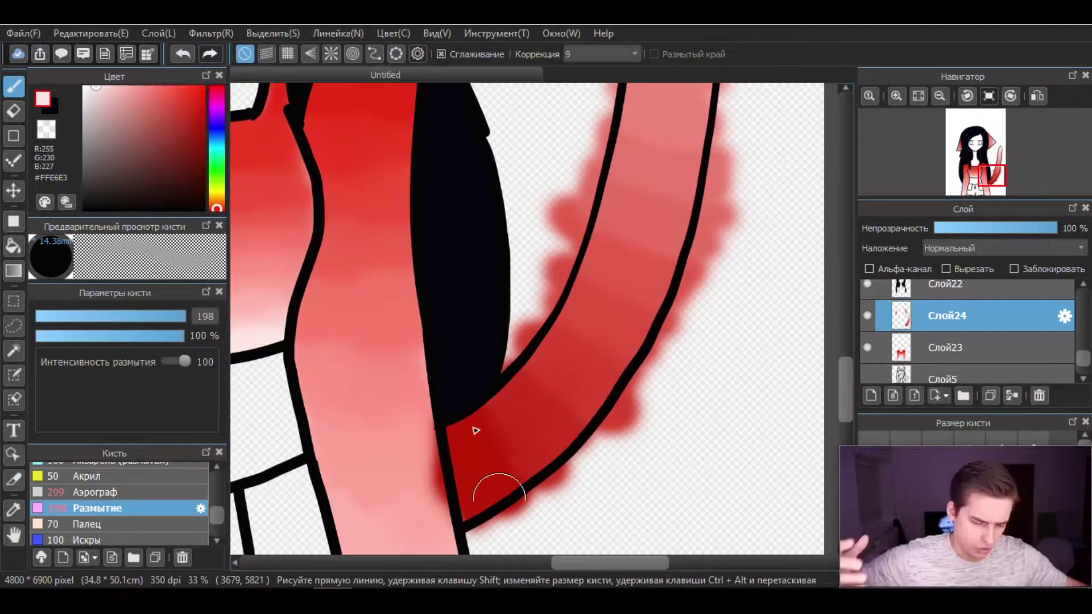
pyautogui.scroll(3, 659, 341)
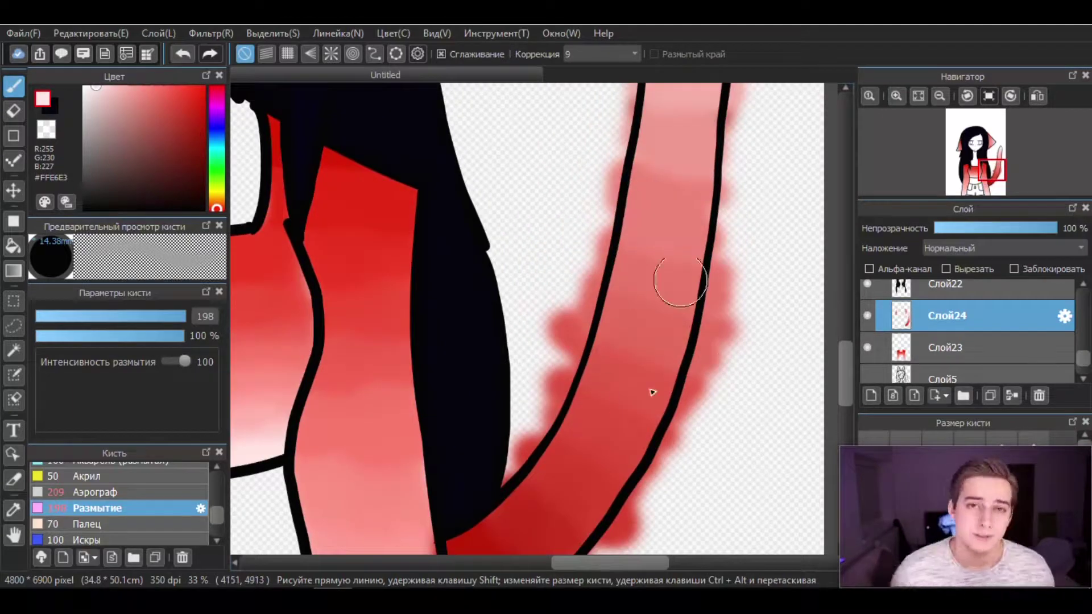
pyautogui.scroll(4, 702, 265)
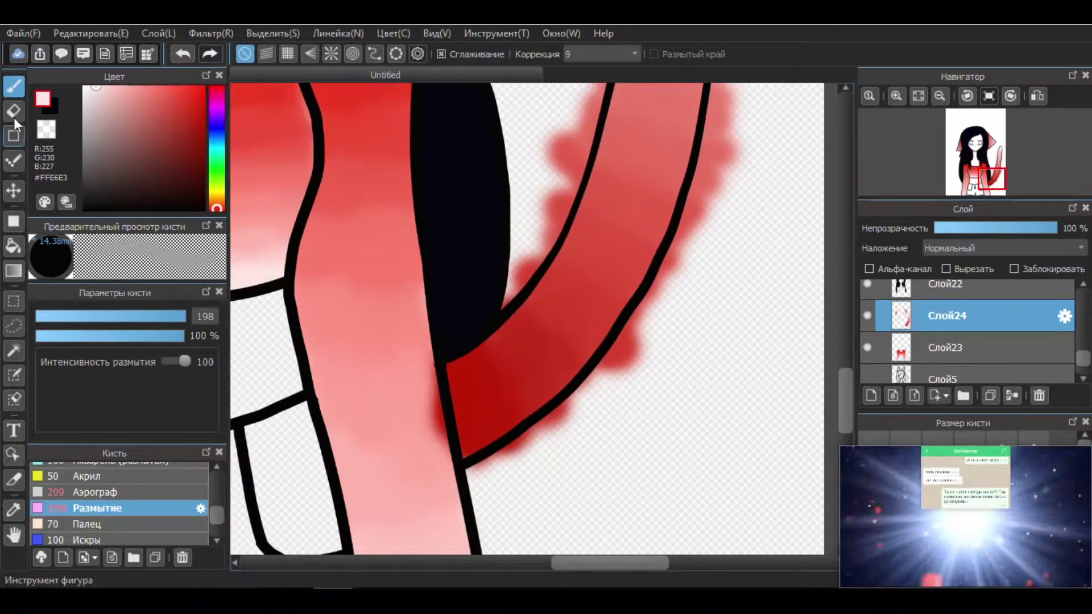
# - Erase the red and pink paint spilled outside both edges of the tail with the eraser at size 92
pyautogui.click(14, 111)
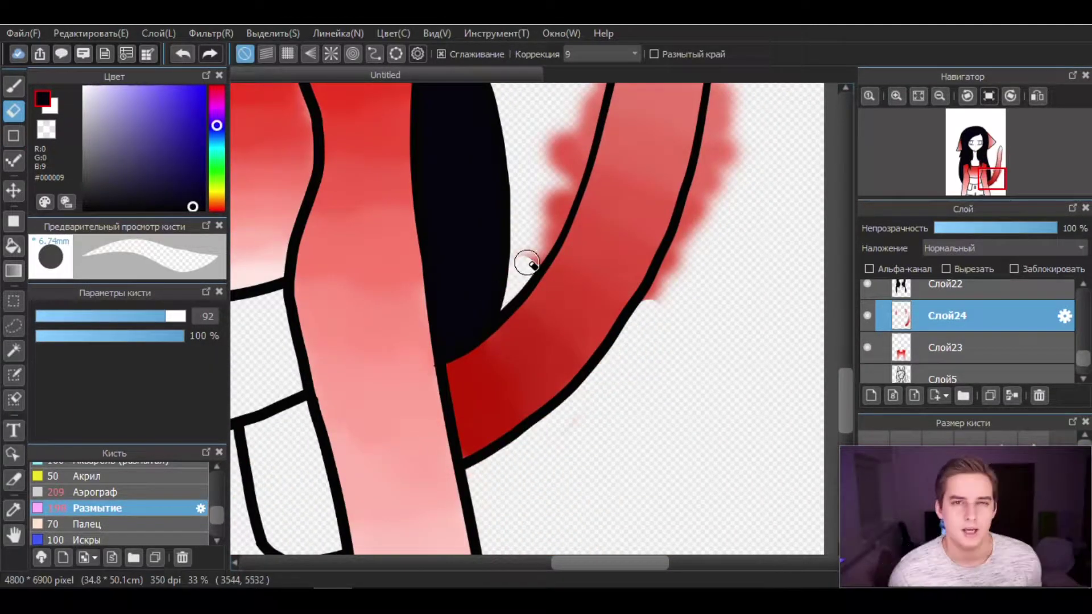
pyautogui.moveTo(528, 262); pyautogui.dragTo(578, 134)
pyautogui.moveTo(654, 449); pyautogui.dragTo(726, 227)
pyautogui.moveTo(726, 226); pyautogui.dragTo(737, 193)
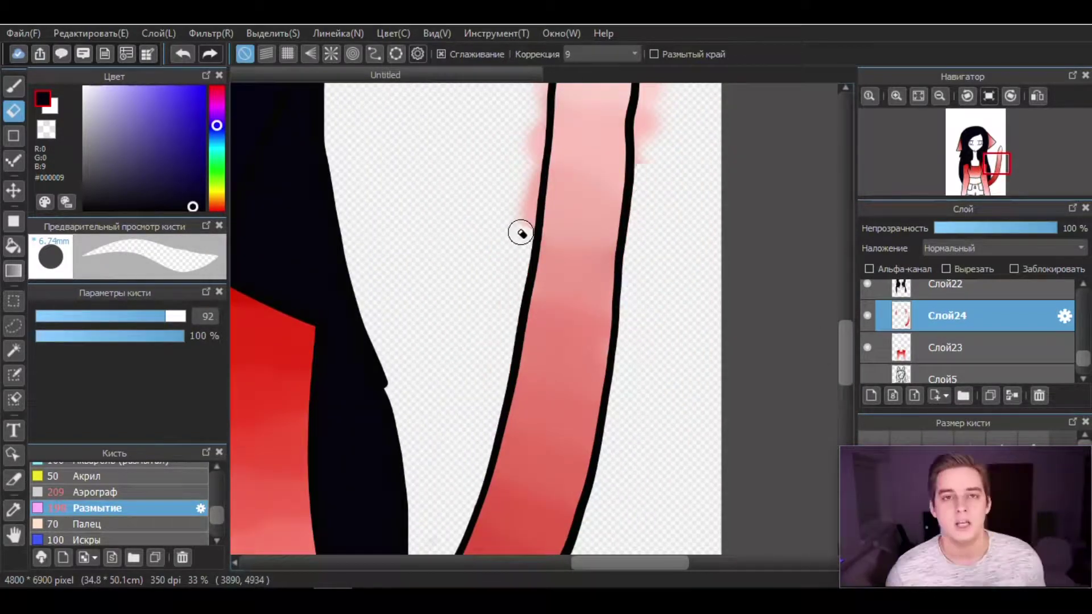
pyautogui.moveTo(521, 234); pyautogui.dragTo(532, 114)
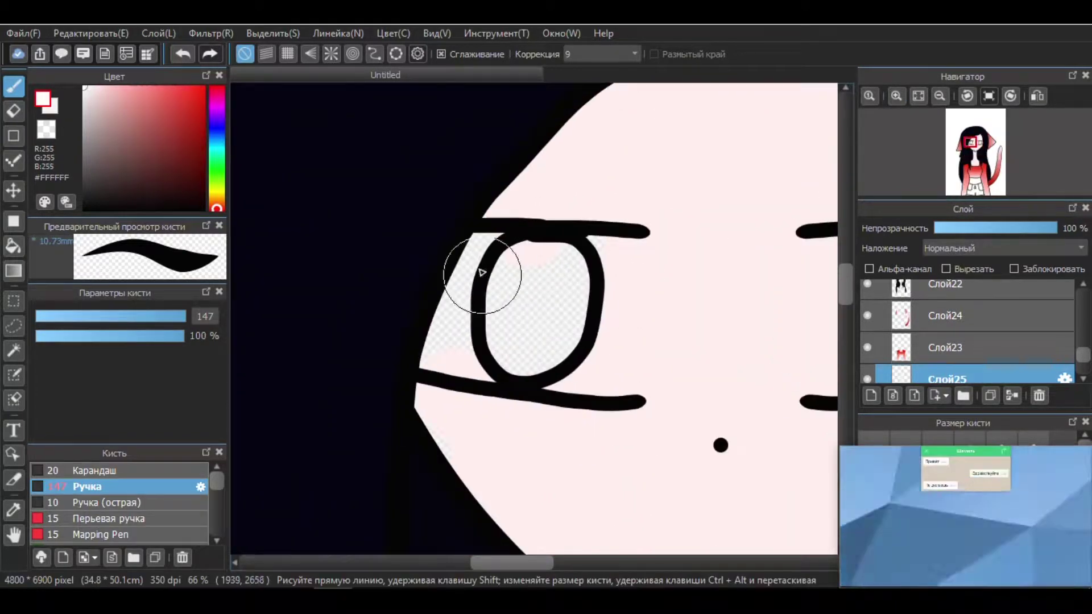
# - On Слой25, paint the whites of both eyes #FFFFFF with Ручка at size 147 and trim their inner edges with skin tone #FFEFEF
pyautogui.moveTo(488, 268); pyautogui.dragTo(634, 367)
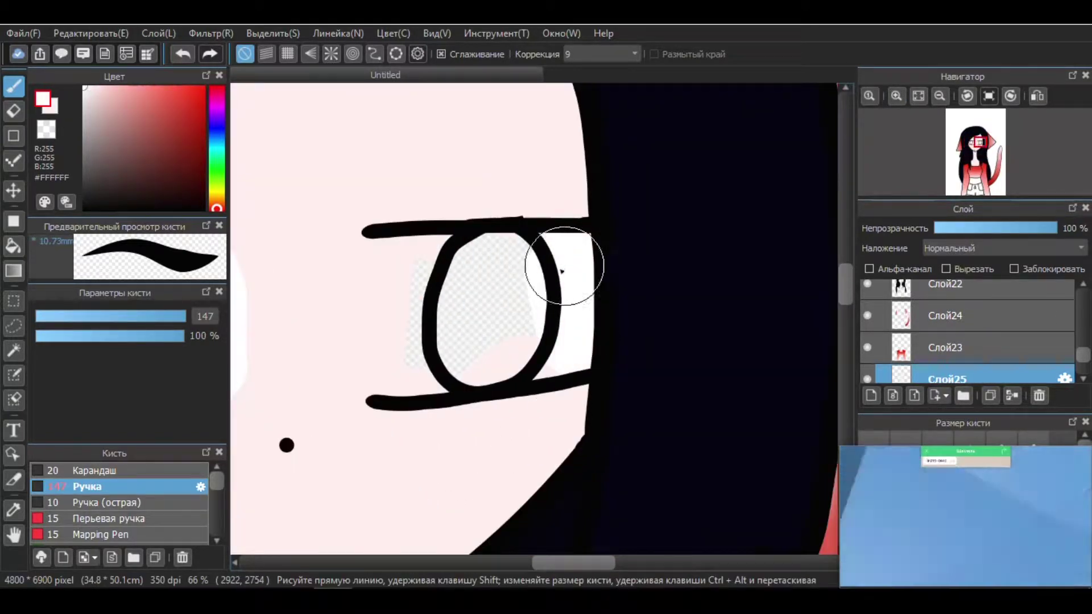
pyautogui.moveTo(561, 263); pyautogui.dragTo(373, 349)
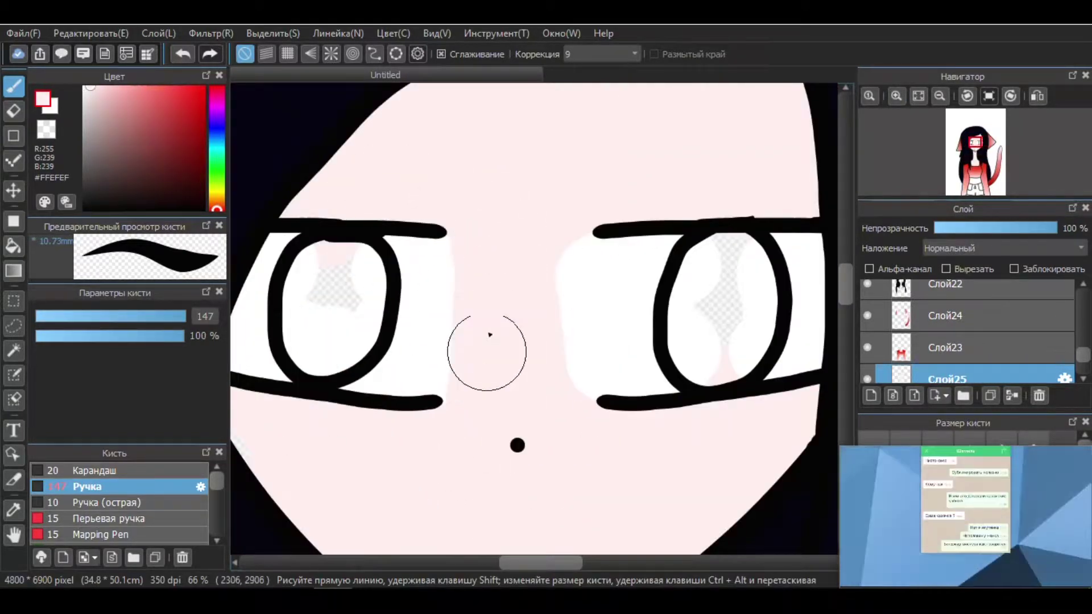
pyautogui.moveTo(563, 245); pyautogui.dragTo(563, 392)
# - Paint the irises of both eyes light blue #6EABFF with Ручка at size 147
pyautogui.click(216, 138)
pyautogui.moveTo(318, 295); pyautogui.dragTo(336, 341)
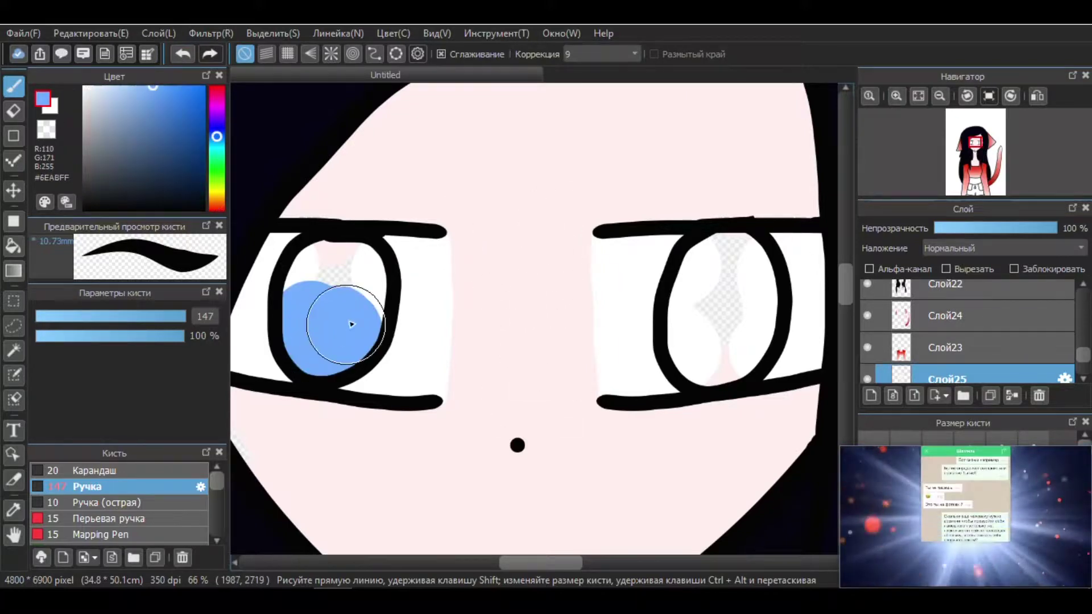
pyautogui.moveTo(711, 296); pyautogui.dragTo(722, 261)
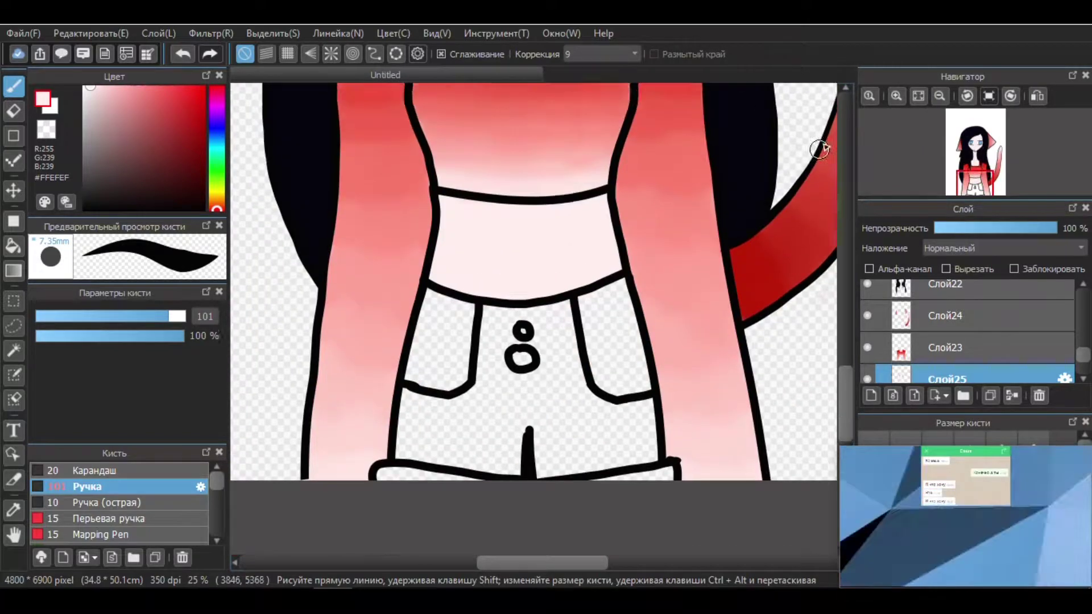
# - Paint the shorts, including pockets and cuffs, pale blue #9ECBFF on Слой25 with Ручка at size 101
pyautogui.click(216, 137)
pyautogui.click(130, 86)
pyautogui.moveTo(478, 295); pyautogui.dragTo(466, 421)
pyautogui.moveTo(398, 341); pyautogui.dragTo(598, 376)
pyautogui.moveTo(471, 238)
pyautogui.mouseDown()
pyautogui.moveTo(682, 341)
pyautogui.moveTo(659, 355)
pyautogui.mouseUp()
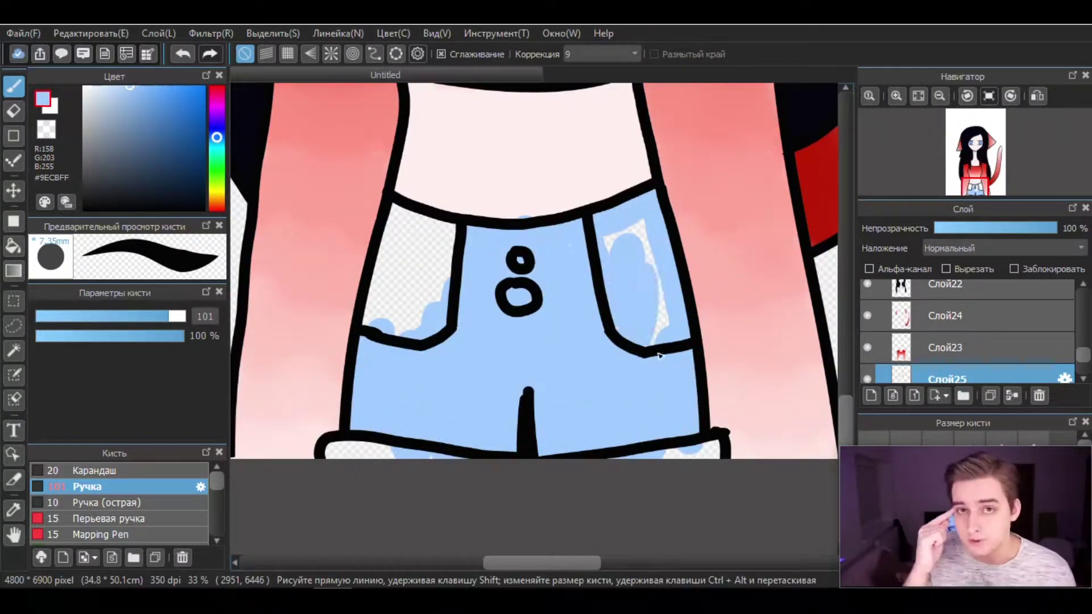
pyautogui.moveTo(430, 338); pyautogui.dragTo(365, 455)
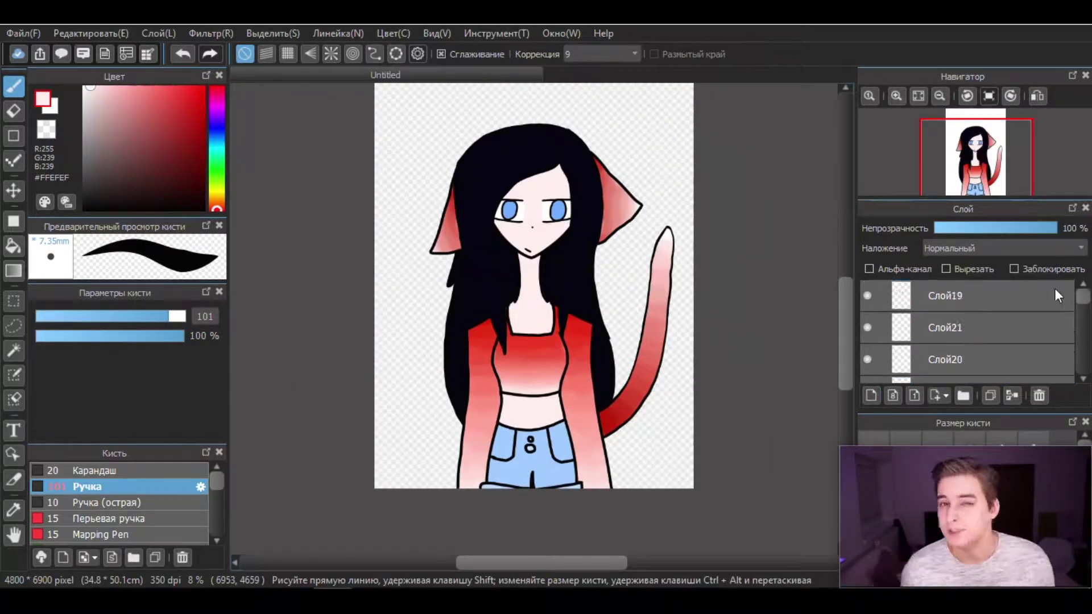
# - Add a new layer directly above the hair layer Слой22 and choose the grey-violet colour #7C78A3
pyautogui.click(1054, 295)
pyautogui.click(896, 95)
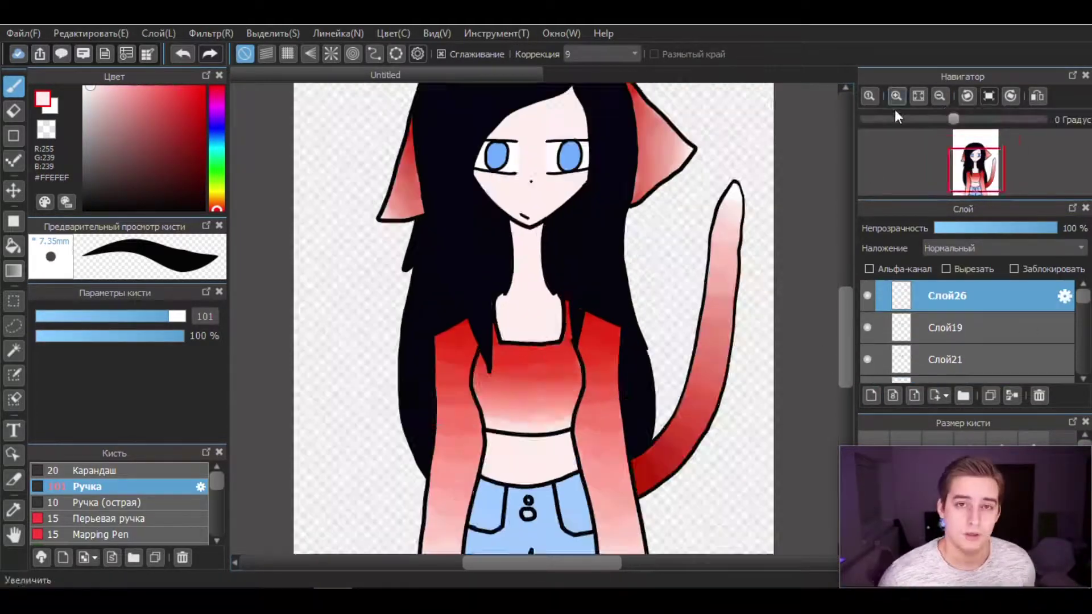
pyautogui.click(896, 96)
pyautogui.click(196, 202)
pyautogui.click(114, 131)
pyautogui.click(871, 395)
pyautogui.moveTo(185, 336); pyautogui.dragTo(153, 336)
pyautogui.moveTo(392, 258)
pyautogui.mouseDown()
pyautogui.moveTo(405, 215)
pyautogui.moveTo(463, 268)
pyautogui.mouseUp()
pyautogui.hotkey('ctrl', 'z')
pyautogui.hotkey('ctrl', 'z')
# - Paint a row of #7C78A3 highlight patches across the hair above the eyes with Ручка, going from size 128 to 212
pyautogui.moveTo(415, 193); pyautogui.dragTo(381, 250)
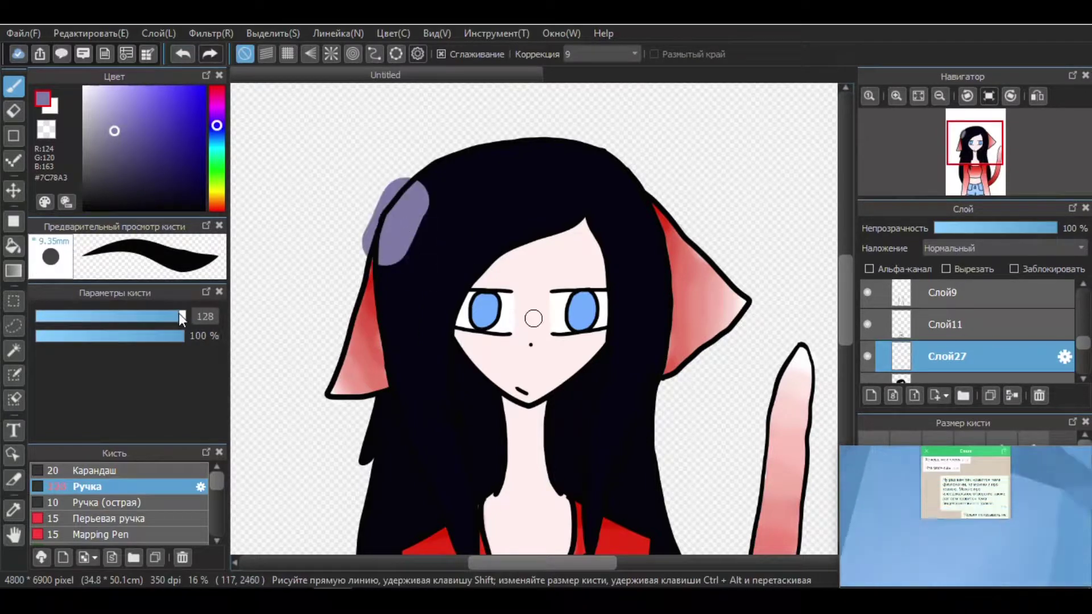
pyautogui.moveTo(449, 225); pyautogui.dragTo(444, 242)
pyautogui.scroll(3, 849, 289)
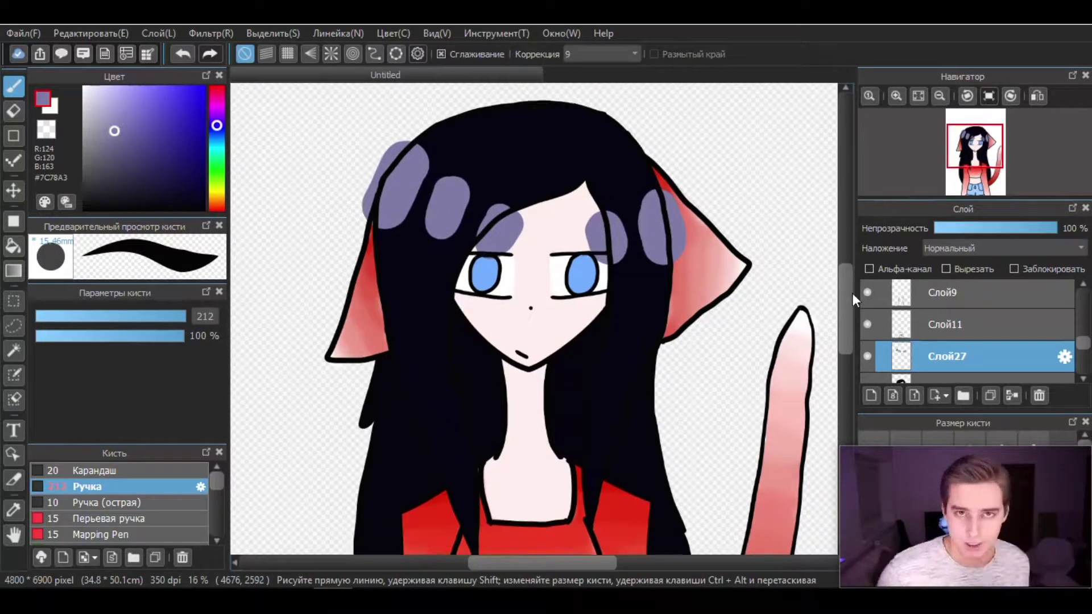
# - Set the highlight layer's opacity to 55 % and merge it onto a duplicate of the hair layer Слой22
pyautogui.click(1002, 228)
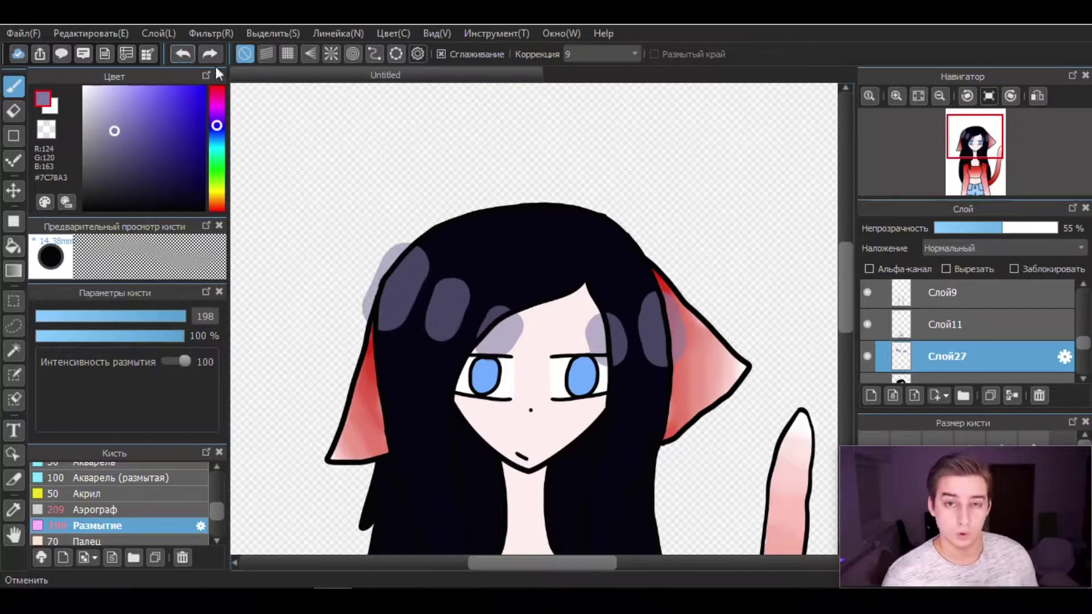
pyautogui.click(938, 378)
pyautogui.click(990, 395)
# - Blur the highlight patches above the eyes into the dark hair with Размытие at size 1000
pyautogui.moveTo(384, 312)
pyautogui.mouseDown()
pyautogui.moveTo(451, 305)
pyautogui.moveTo(401, 315)
pyautogui.moveTo(405, 364)
pyautogui.mouseUp()
pyautogui.scroll(3, 401, 315)
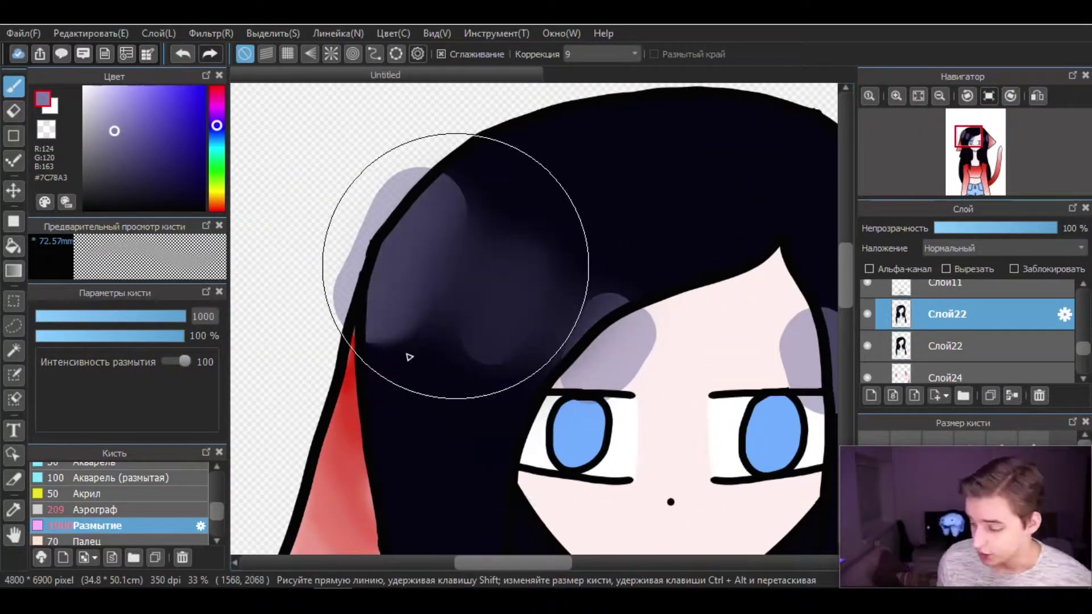
pyautogui.hscroll(5, 594, 314)
pyautogui.moveTo(572, 392); pyautogui.dragTo(539, 332)
pyautogui.scroll(-2, 539, 331)
pyautogui.hscroll(-3, 793, 244)
# - Paint #514C7C patches on the crown and the strands beside the eyes with Ручка at size 212 and 75 % opacity
pyautogui.press('p')
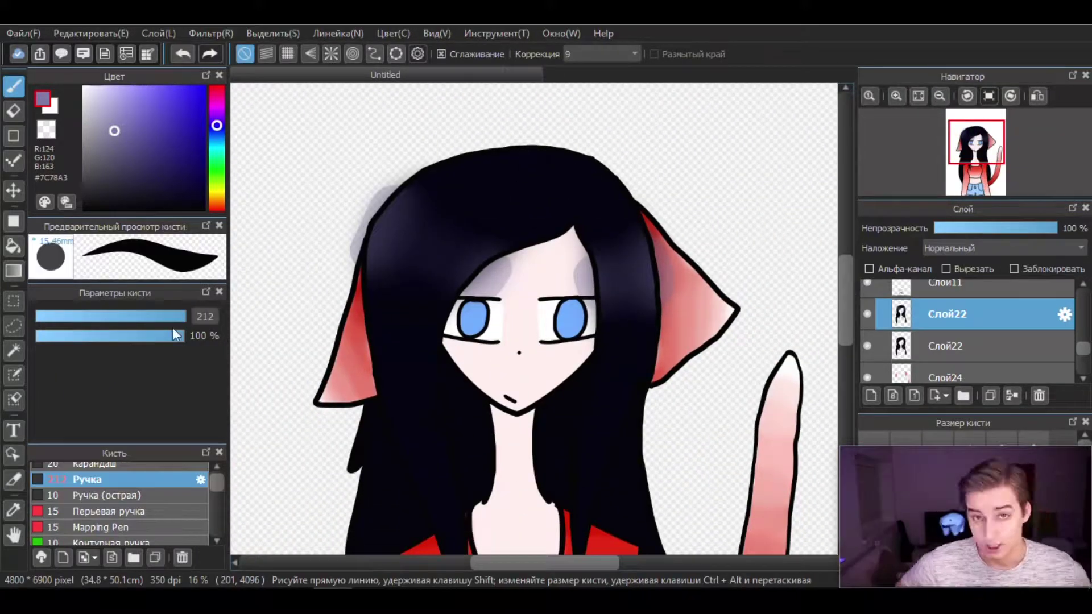
pyautogui.click(148, 335)
pyautogui.click(129, 149)
pyautogui.click(372, 336)
pyautogui.click(431, 344)
pyautogui.click(641, 356)
pyautogui.click(486, 149)
pyautogui.click(529, 198)
pyautogui.click(615, 182)
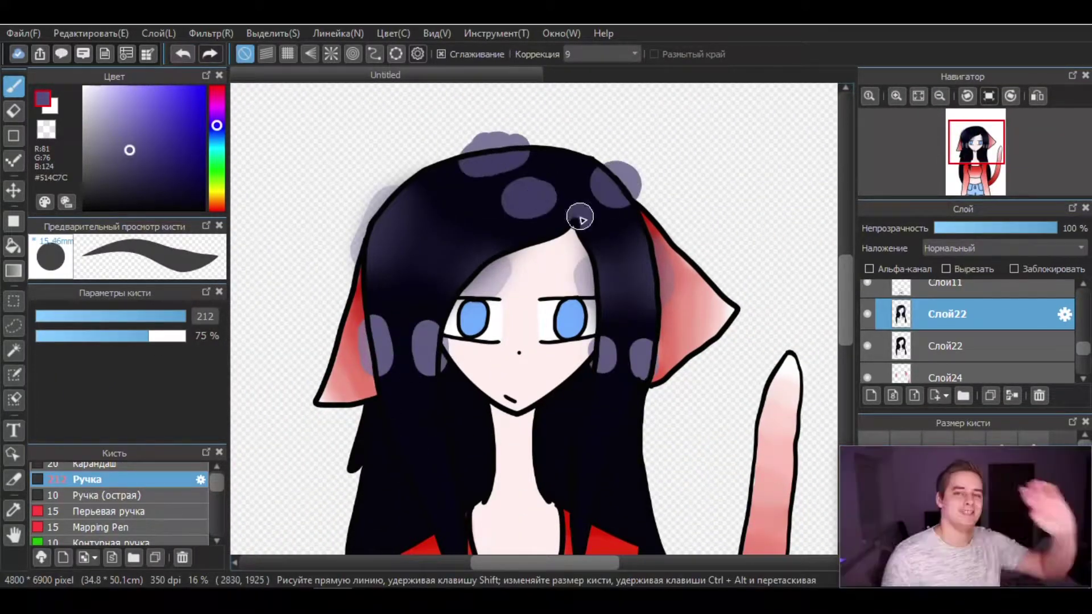
# - Blur the patches on the crown and beside the eyes into the hair with Размытие at size 1000
pyautogui.press('b')
pyautogui.scroll(2, 354, 324)
pyautogui.moveTo(341, 318); pyautogui.dragTo(353, 324)
pyautogui.moveTo(654, 369)
pyautogui.mouseDown()
pyautogui.moveTo(685, 330)
pyautogui.moveTo(671, 333)
pyautogui.mouseUp()
pyautogui.scroll(2, 504, 237)
pyautogui.moveTo(504, 236)
pyautogui.mouseDown()
pyautogui.moveTo(621, 251)
pyautogui.moveTo(563, 212)
pyautogui.mouseUp()
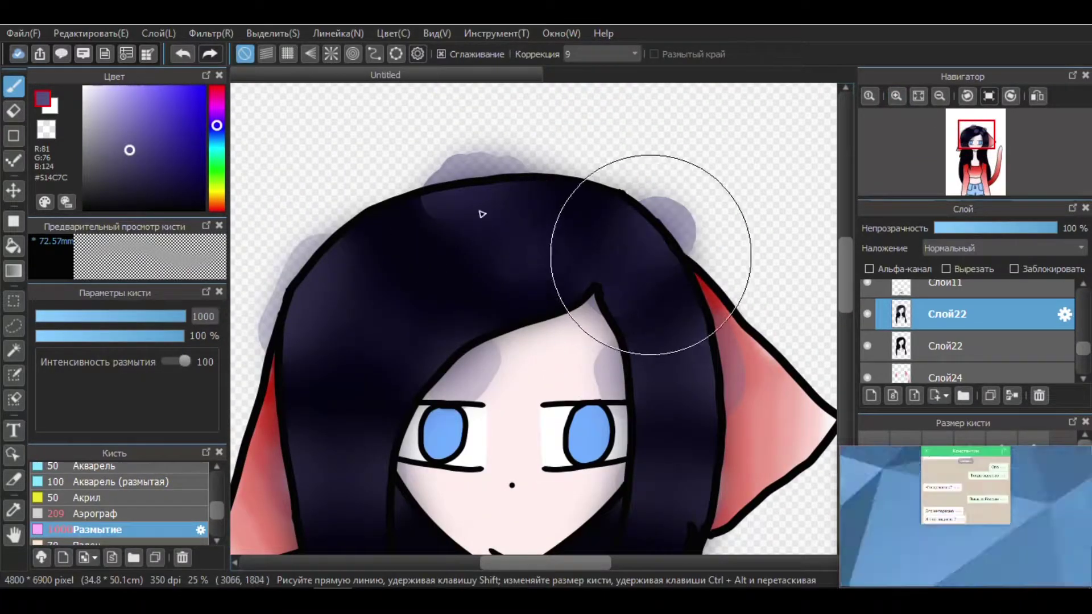
# - Paint #7B789E highlight patches on the front strands beside the neck and near their tips with Ручка
pyautogui.scroll(-3, 563, 212)
pyautogui.click(186, 487)
pyautogui.scroll(-2, 606, 431)
pyautogui.moveTo(606, 430); pyautogui.dragTo(608, 407)
pyautogui.moveTo(416, 418); pyautogui.dragTo(411, 446)
# - Blur the highlight patches on the lower front strands with Размытие at size 1000
pyautogui.press('b')
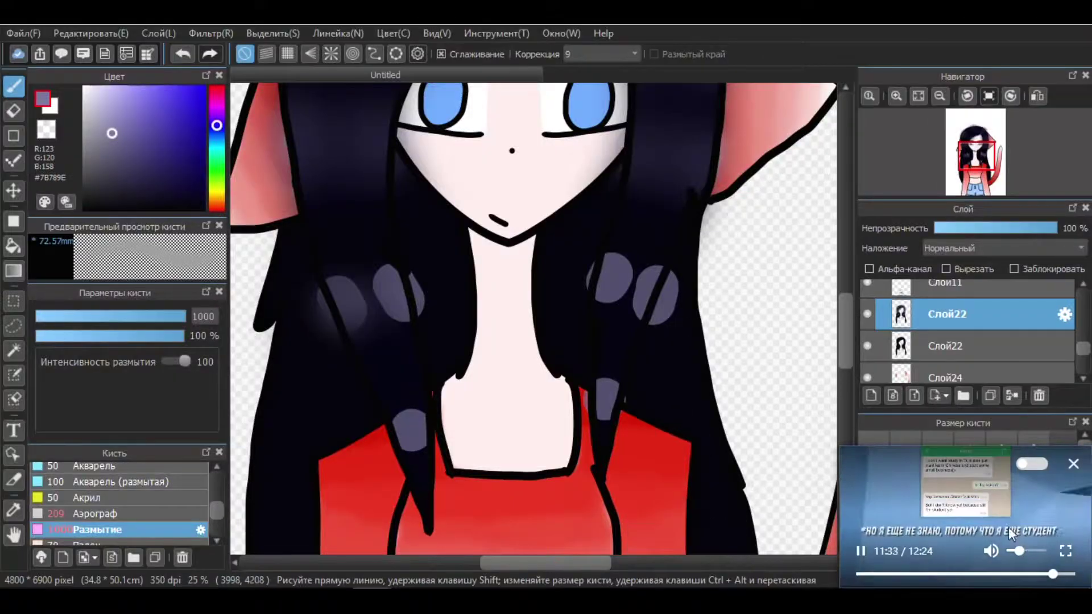
pyautogui.moveTo(398, 296)
pyautogui.mouseDown()
pyautogui.moveTo(394, 361)
pyautogui.moveTo(419, 414)
pyautogui.moveTo(390, 271)
pyautogui.mouseUp()
pyautogui.moveTo(608, 398)
pyautogui.mouseDown()
pyautogui.moveTo(637, 265)
pyautogui.moveTo(609, 397)
pyautogui.mouseUp()
pyautogui.scroll(-3, 609, 397)
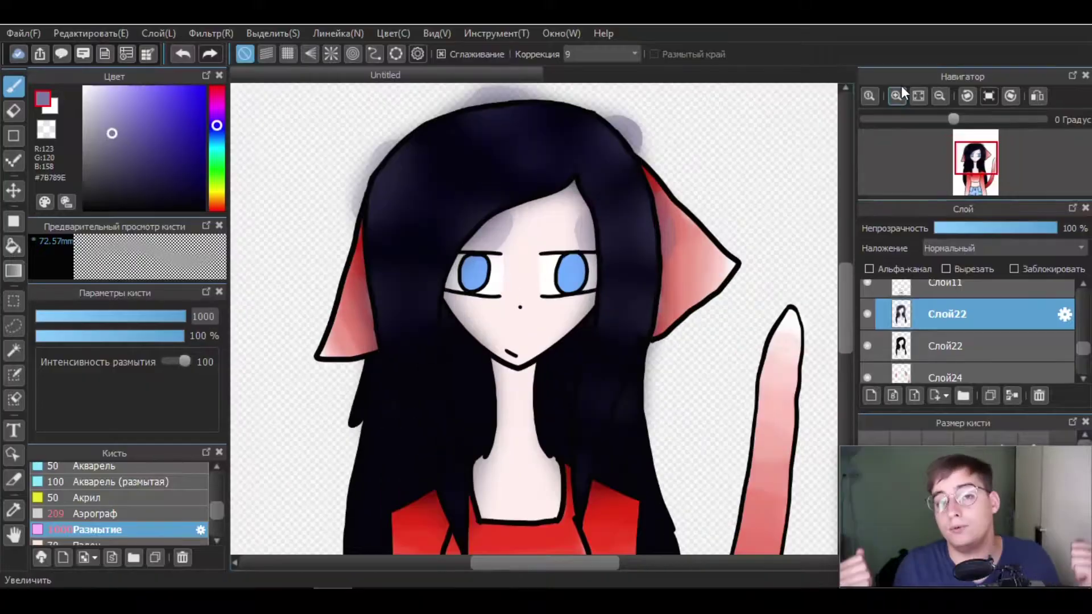
# - Erase the hair shading spilled over the face and above the head outline, enlarging the eraser from size 92 to 161
pyautogui.scroll(4, 563, 354)
pyautogui.press('e')
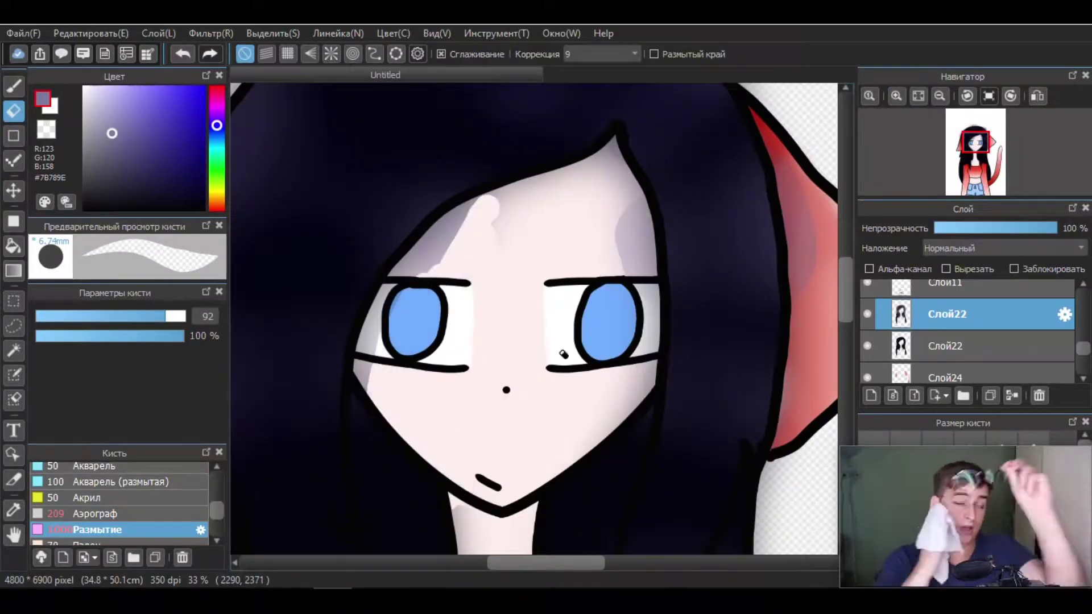
pyautogui.press(']')
pyautogui.scroll(-4, 548, 427)
pyautogui.scroll(4, 609, 285)
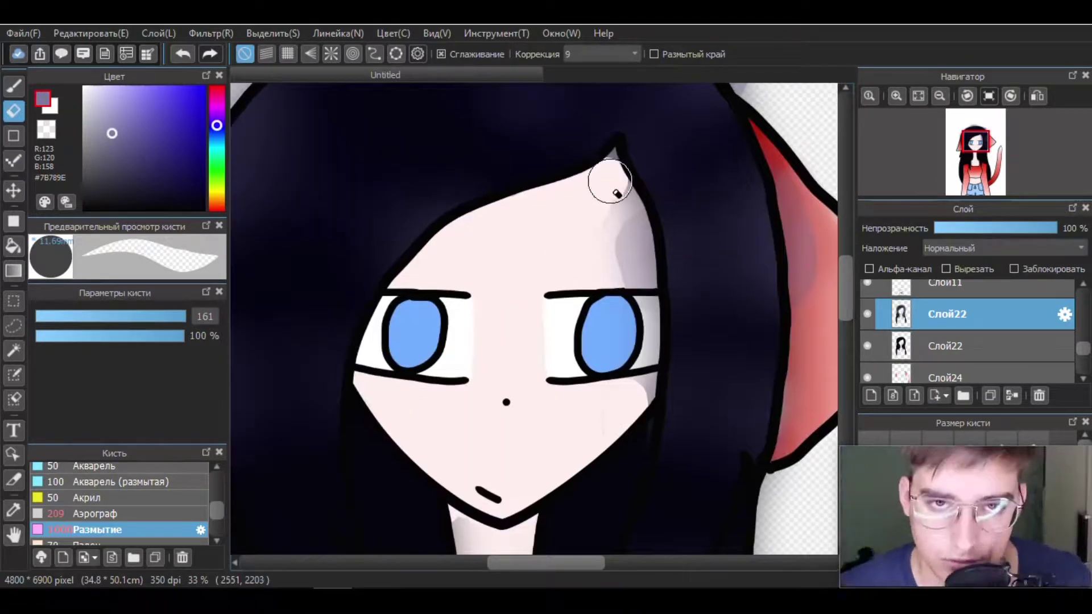
pyautogui.scroll(5, 738, 166)
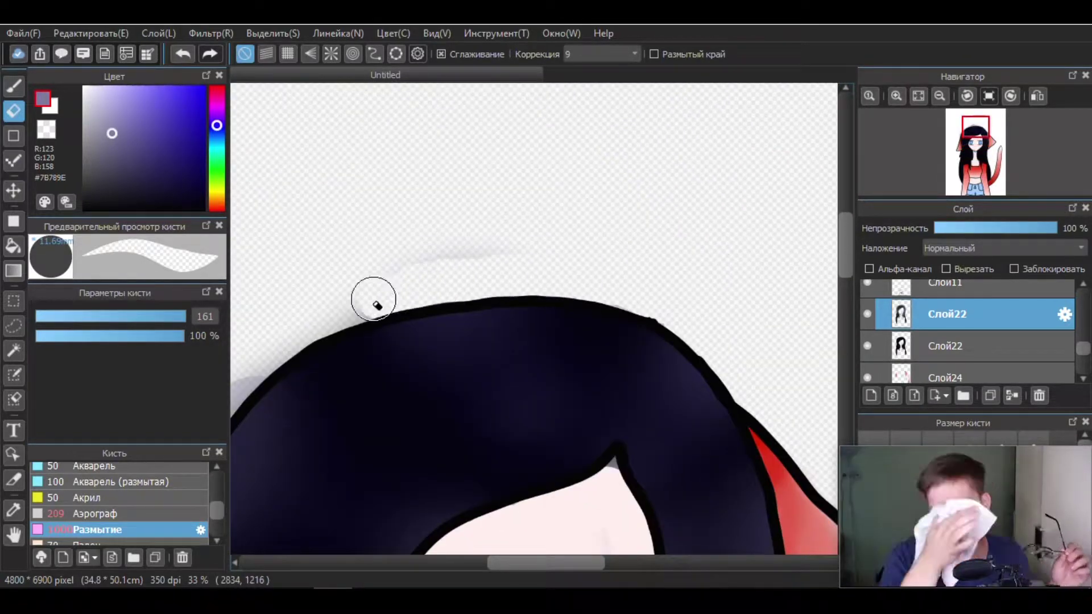
# - Erase the shading spilled over the ears, the neck and the background beside the hair with the eraser at size 161
pyautogui.scroll(-6, 377, 305)
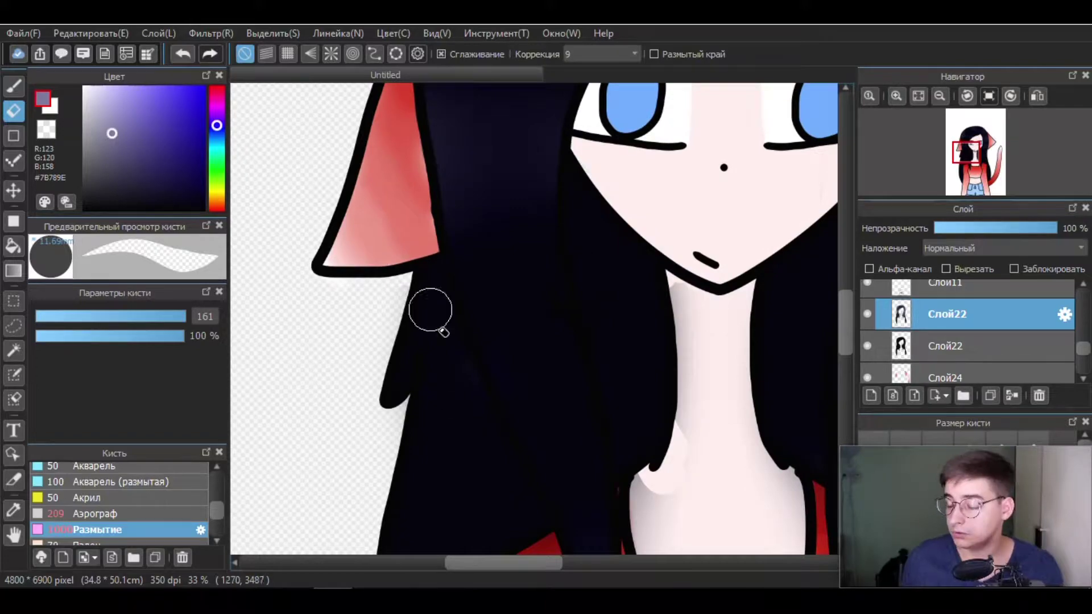
pyautogui.scroll(-4, 512, 369)
pyautogui.hscroll(3, 569, 364)
pyautogui.scroll(5, 683, 330)
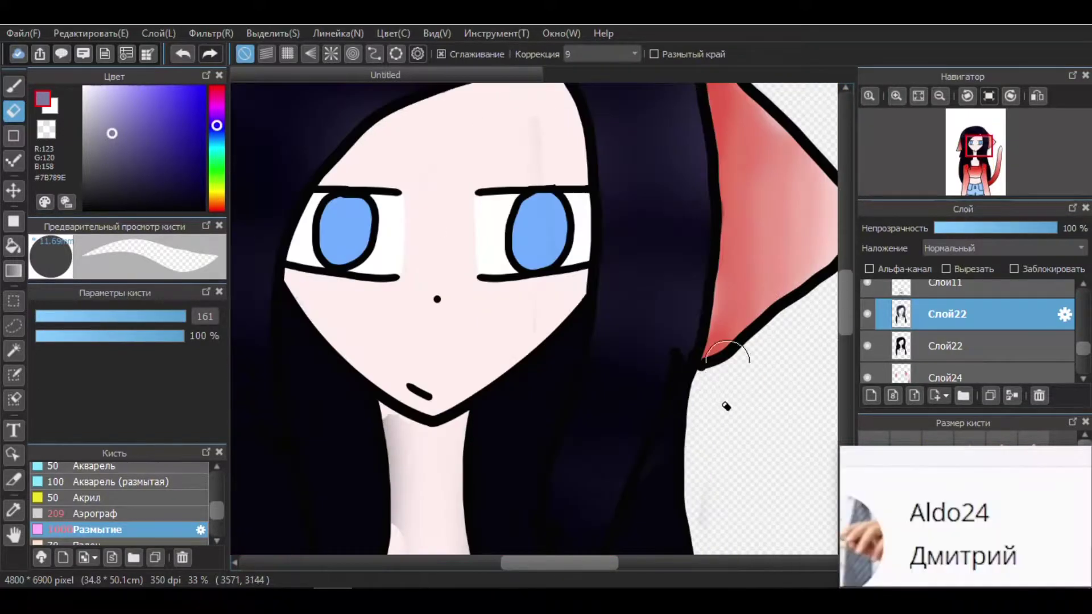
pyautogui.scroll(-2, 739, 370)
pyautogui.scroll(3, 848, 306)
pyautogui.scroll(-5, 845, 291)
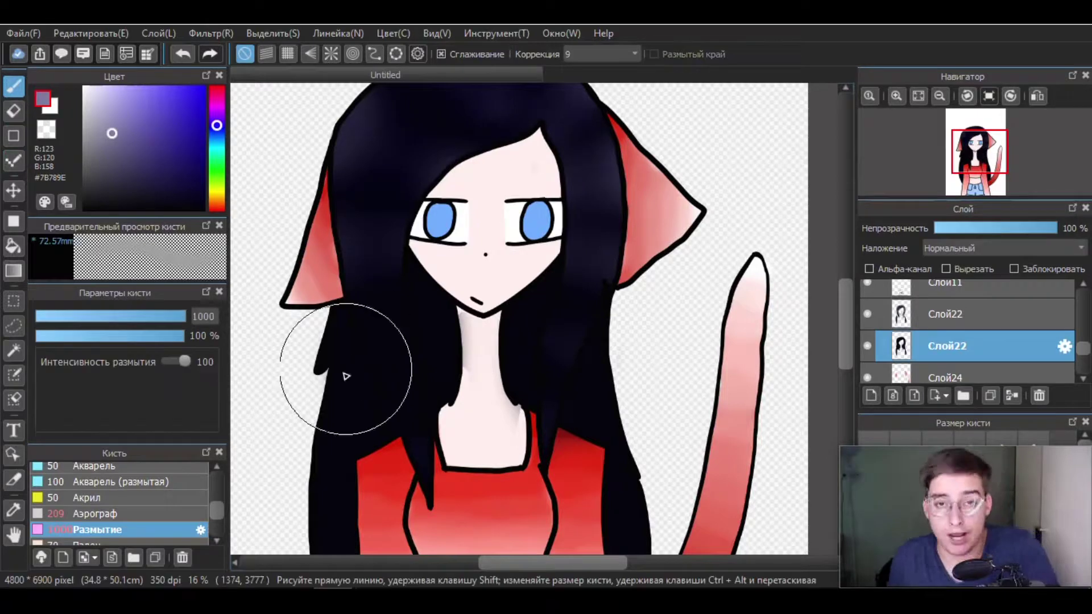
pyautogui.press('b')
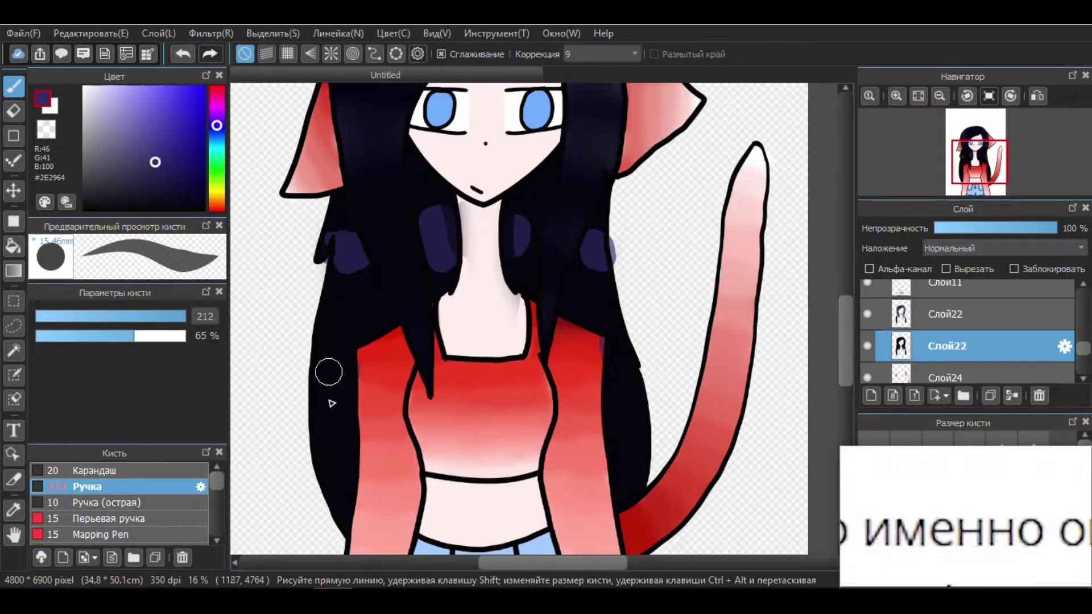
pyautogui.press('e')
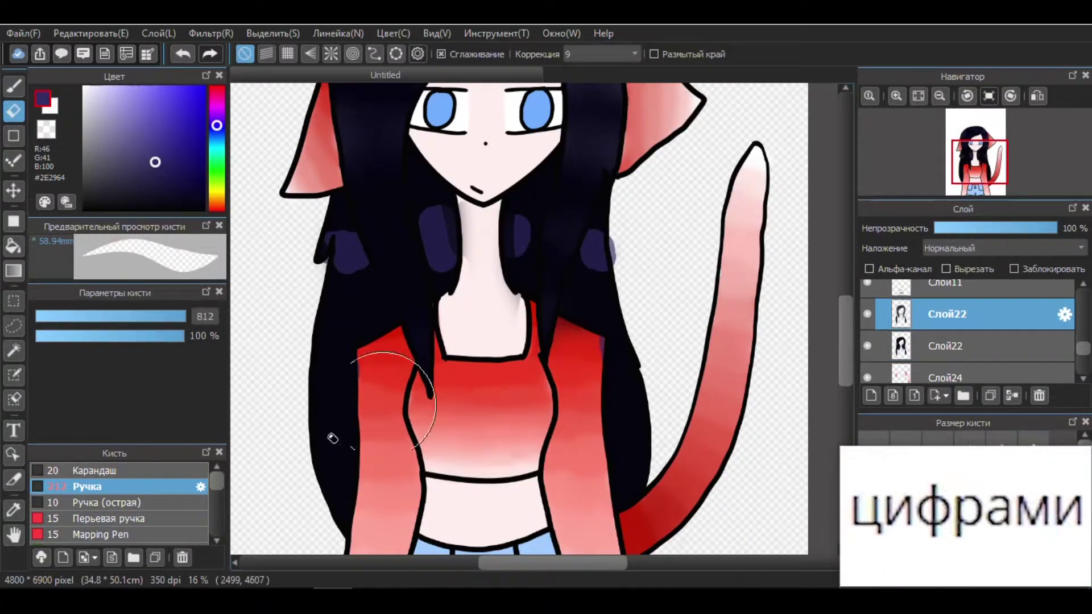
pyautogui.press('b')
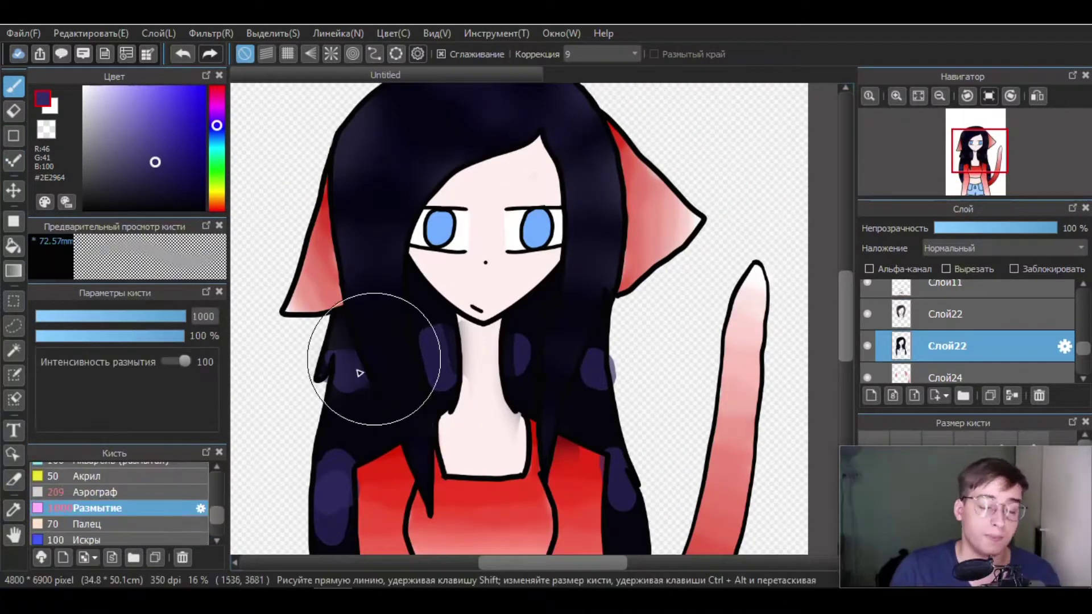
pyautogui.scroll(-3, 335, 270)
pyautogui.click(193, 57)
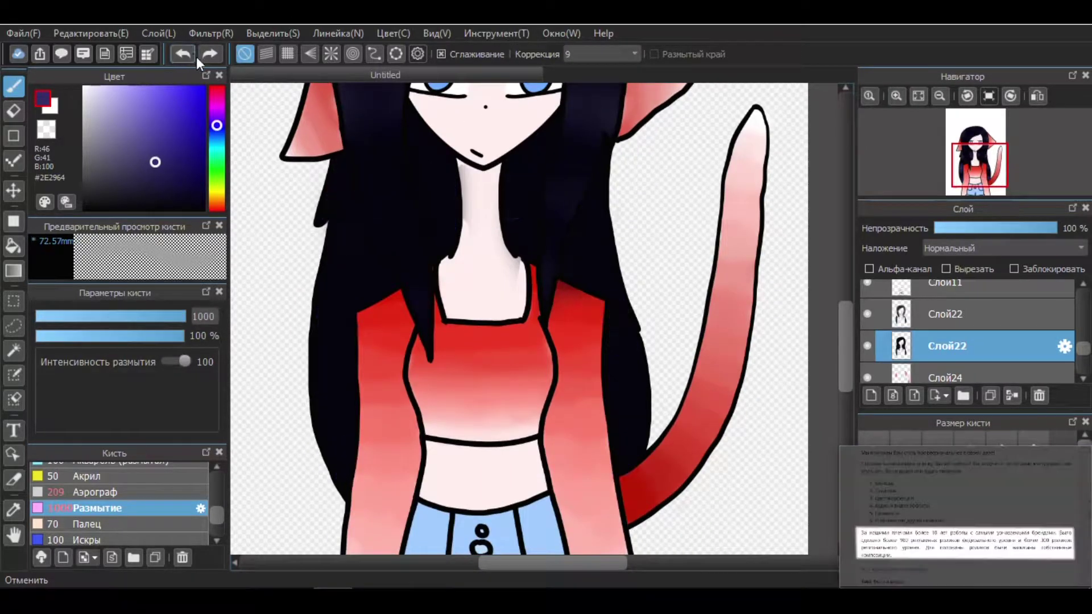
# - Try to blend #2E2964 highlight patches into the back hair strands with Размытие, enlarging the brush from size 316 to 621
pyautogui.scroll(3, 119, 501)
pyautogui.click(114, 486)
pyautogui.hotkey('ctrl', 'y')
pyautogui.press('e')
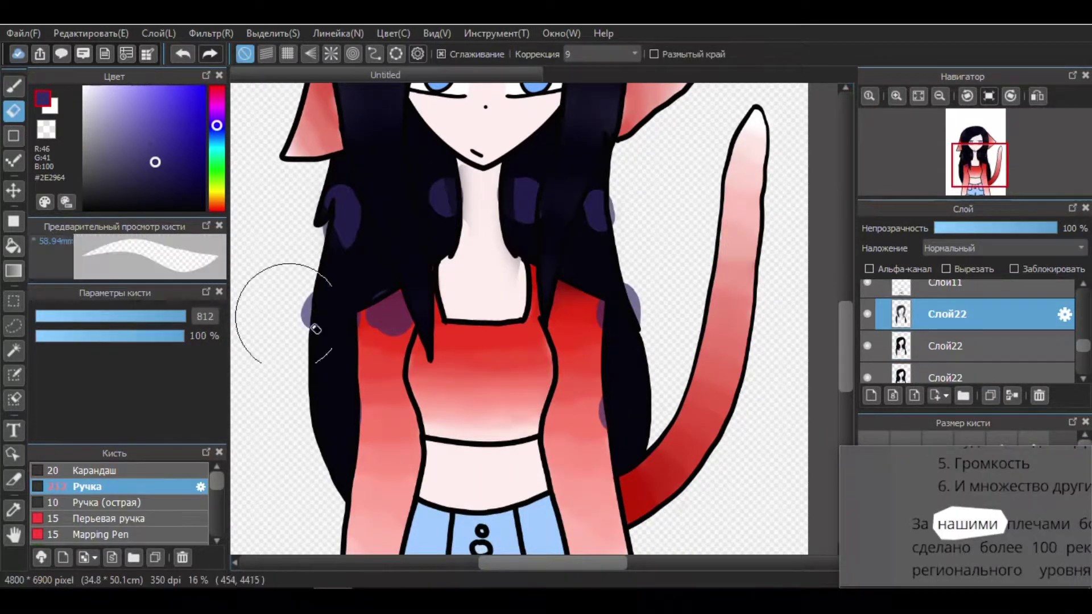
pyautogui.click(933, 341)
pyautogui.press('b')
pyautogui.moveTo(317, 312); pyautogui.dragTo(305, 341)
pyautogui.moveTo(906, 114)
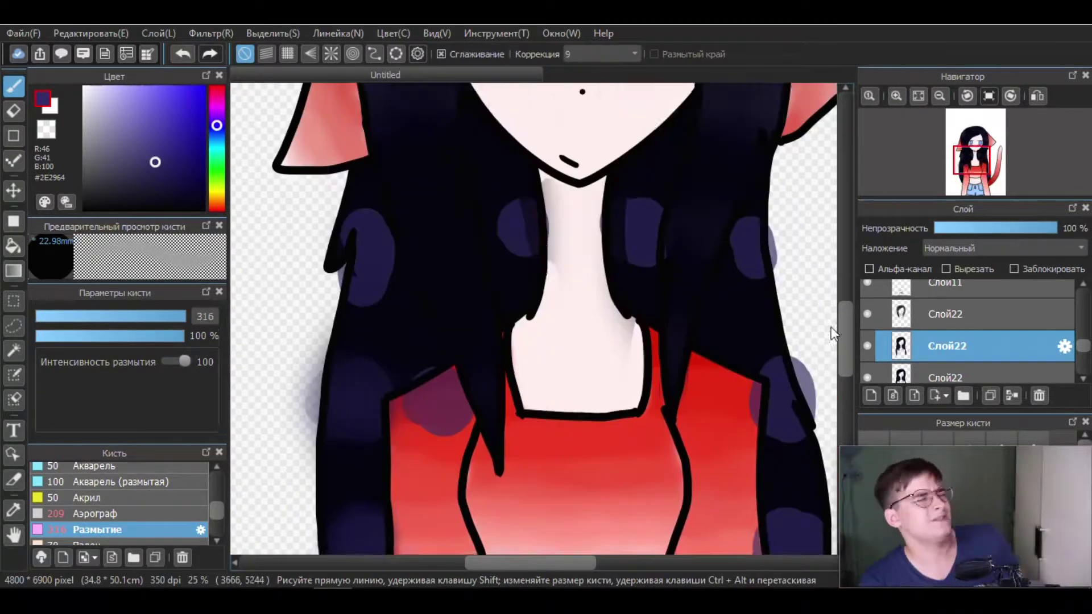
pyautogui.scroll(1, 360, 273)
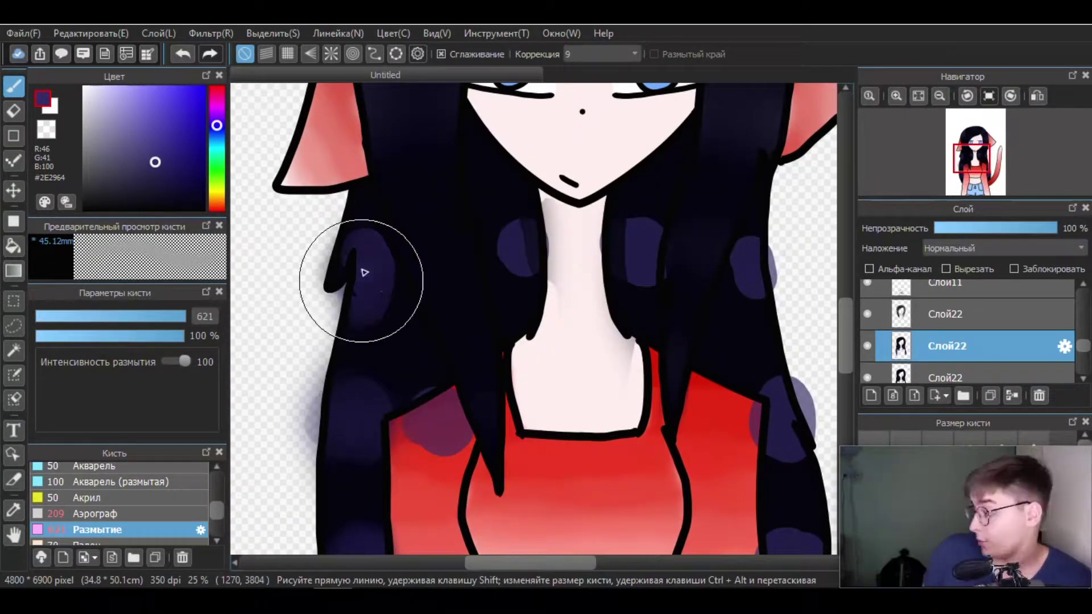
pyautogui.click(190, 55)
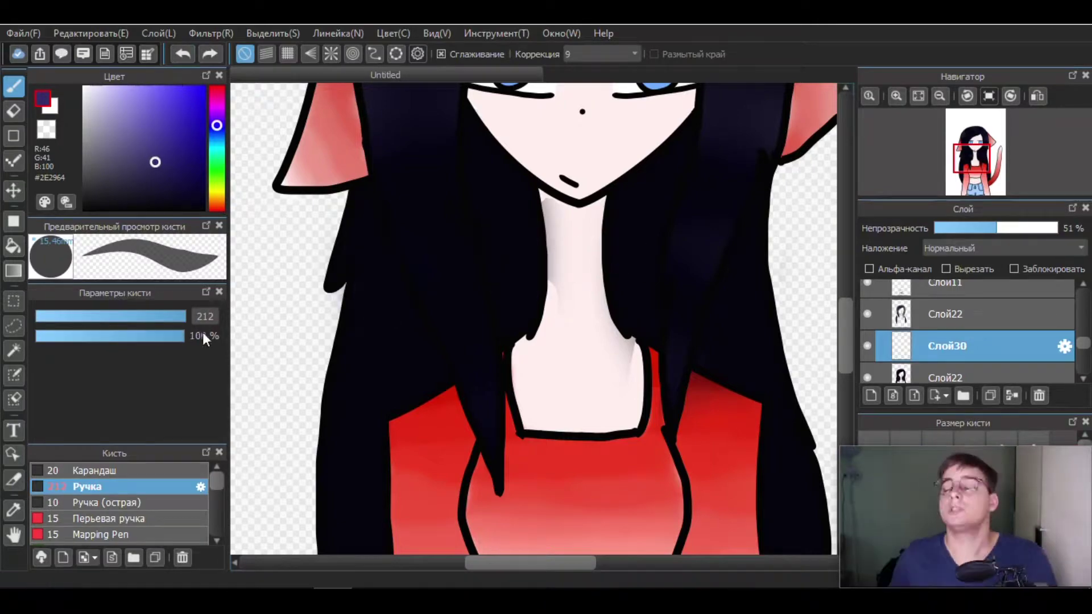
# - Paint dark navy patches on the back hair with Ручка at size 212, and blur them with Размытие at size 621
pyautogui.scroll(-5, 768, 299)
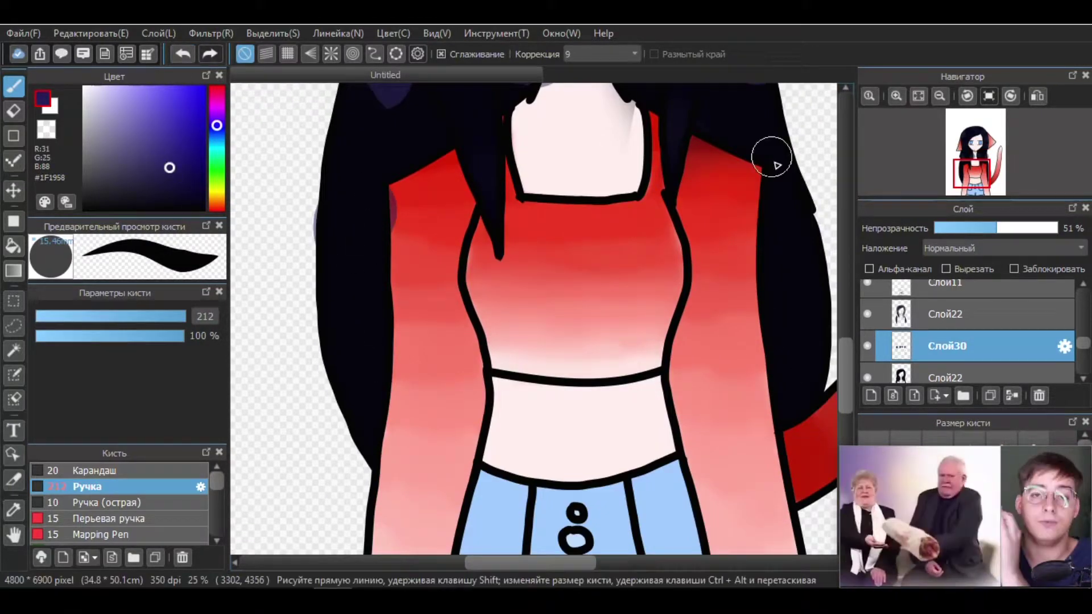
pyautogui.moveTo(846, 372); pyautogui.dragTo(847, 325)
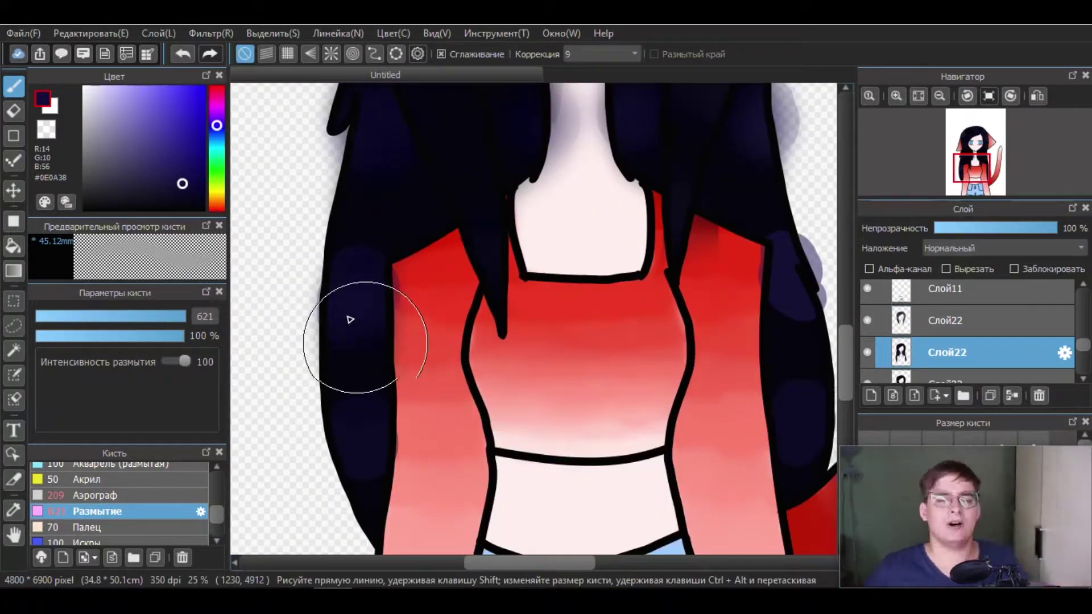
pyautogui.moveTo(350, 320); pyautogui.dragTo(354, 360)
pyautogui.moveTo(518, 573); pyautogui.dragTo(570, 445)
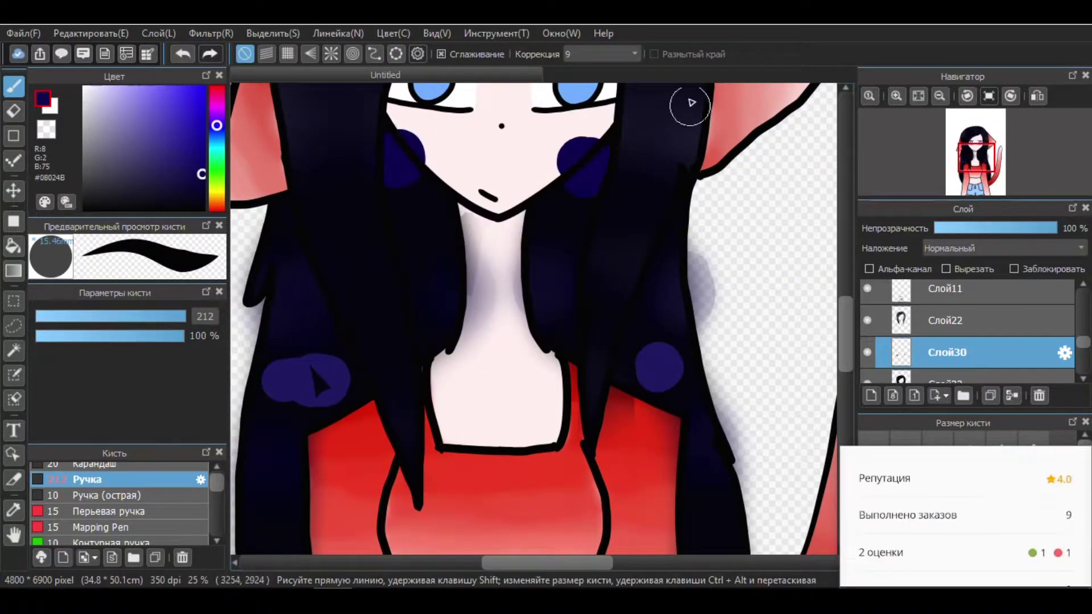
# - Lower the opacity of the #08024B patches beside the chin and above the shoulders, and blur them with Размытие at size 621
pyautogui.click(998, 228)
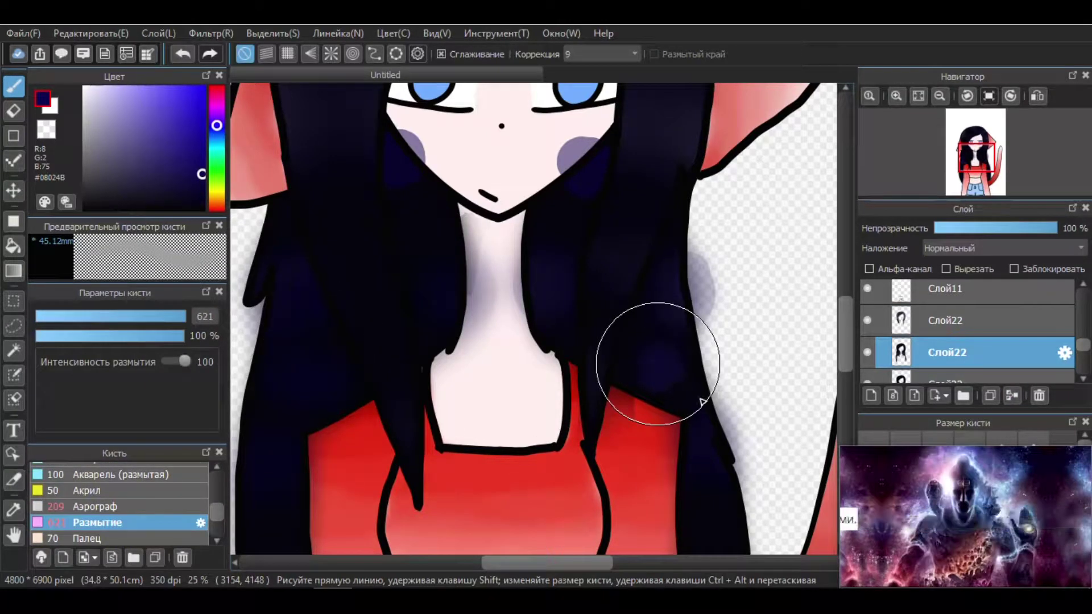
pyautogui.scroll(3, 603, 341)
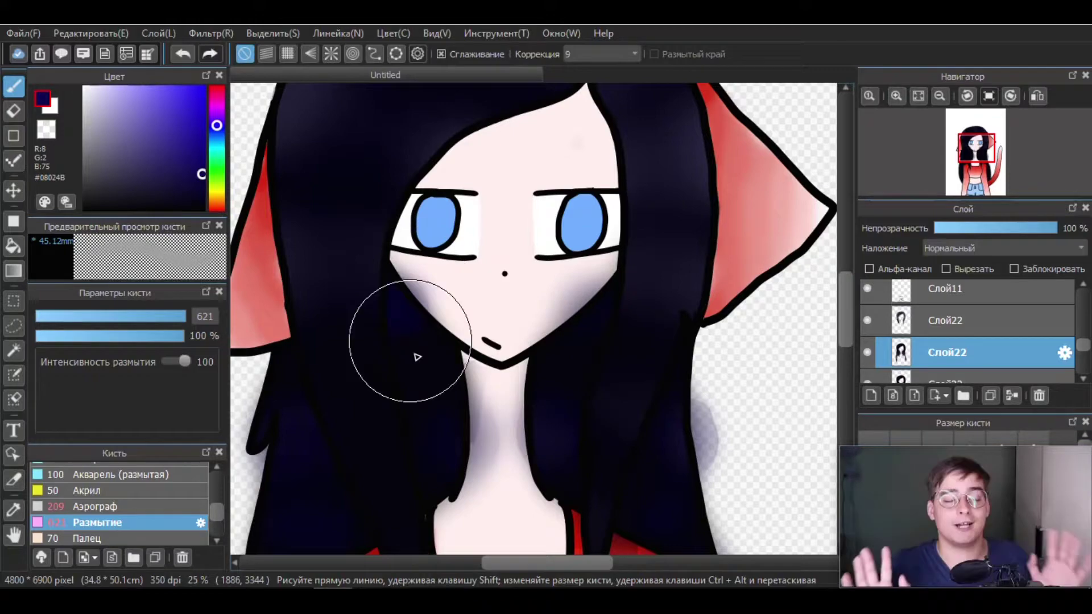
pyautogui.scroll(-3, 407, 307)
pyautogui.scroll(-3, 843, 341)
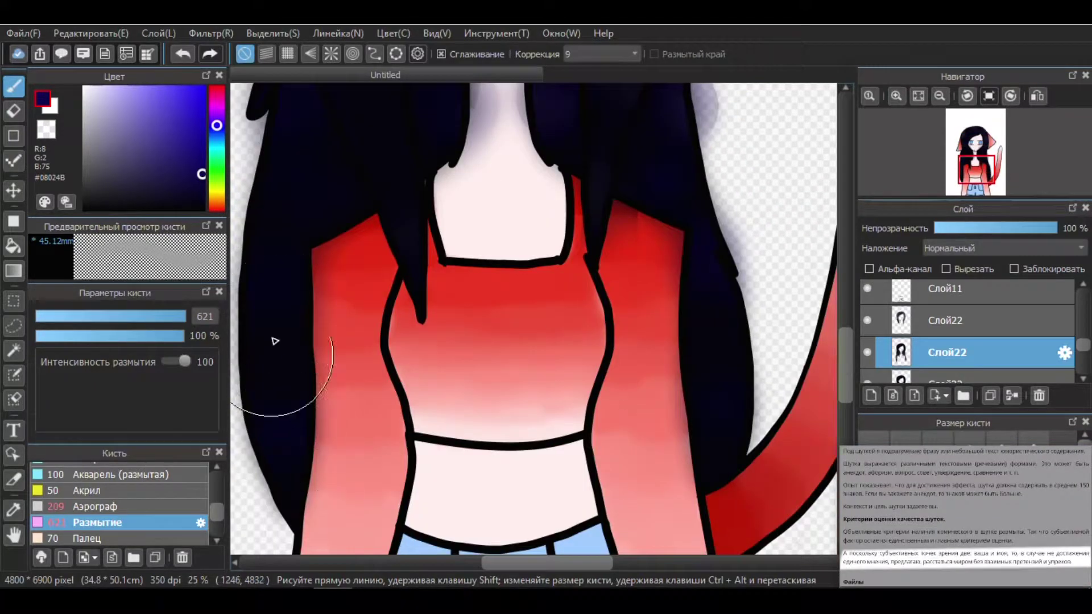
pyautogui.scroll(6, 714, 402)
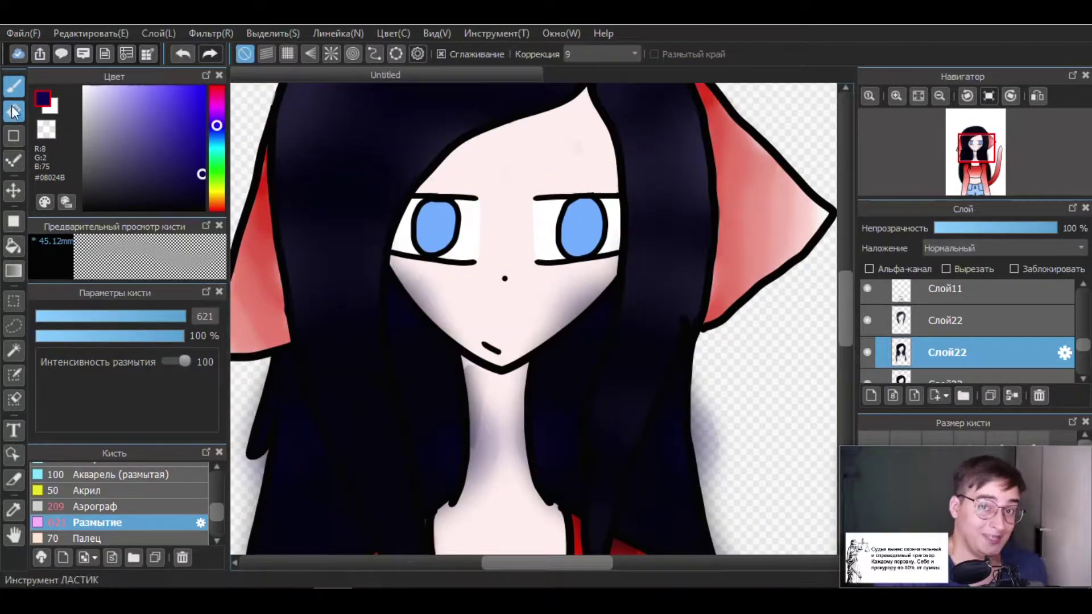
# - Erase the blurred hair shading spilled over the neck, cheeks and the background beside the hair with the eraser at size 287
pyautogui.moveTo(496, 483); pyautogui.dragTo(512, 398)
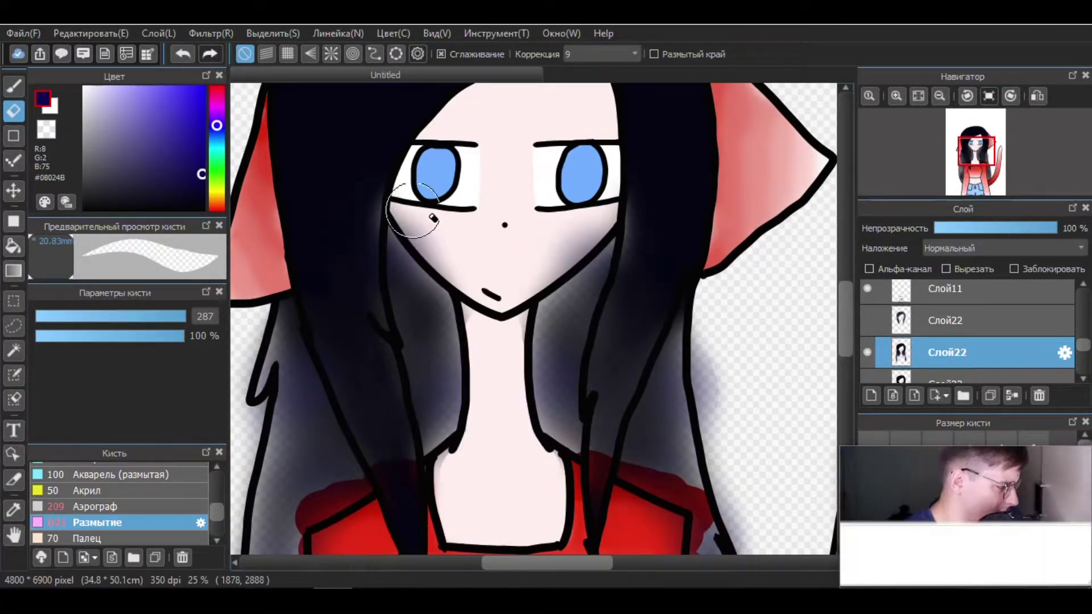
pyautogui.moveTo(392, 165); pyautogui.dragTo(392, 199)
pyautogui.moveTo(558, 216); pyautogui.dragTo(571, 245)
pyautogui.scroll(-4, 839, 360)
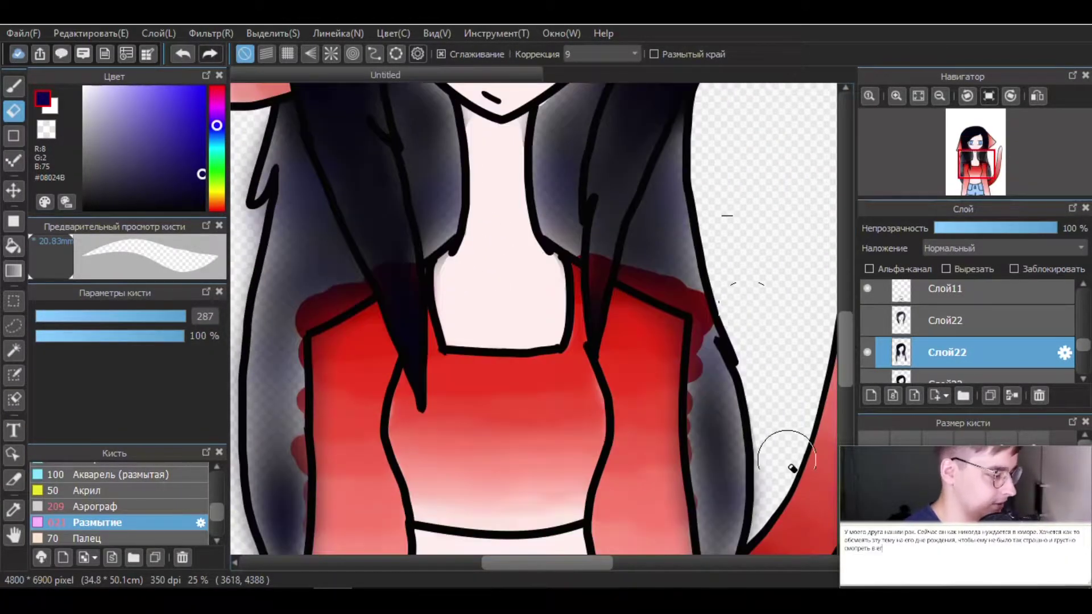
pyautogui.scroll(-3, 832, 366)
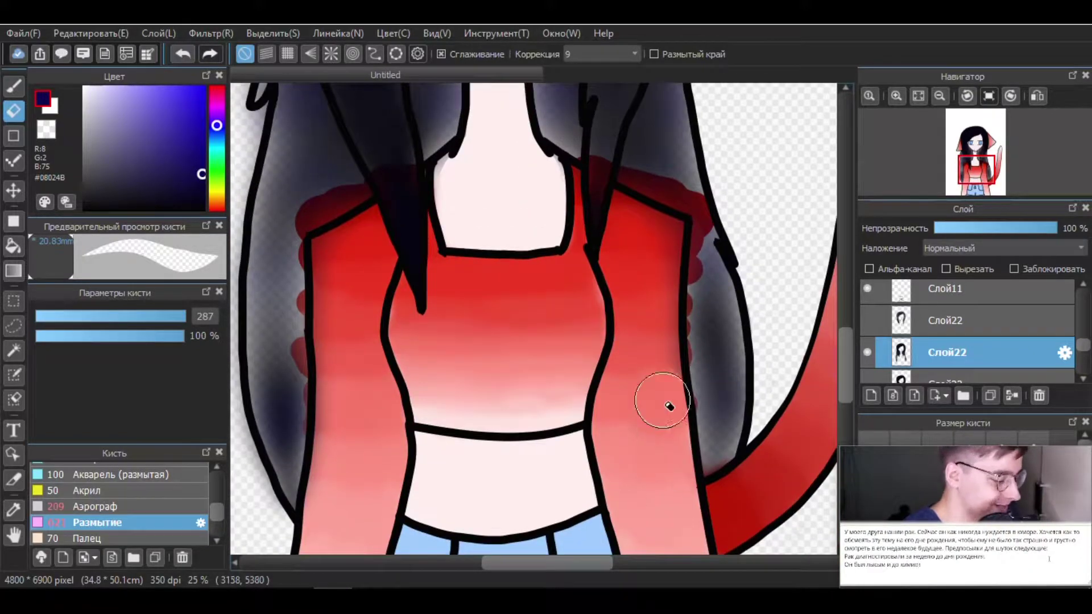
# - Erase the spilled shading beside the outer strands, reducing the eraser to size 101 for the front strand tip over the red top
pyautogui.hscroll(-3, 670, 402)
pyautogui.moveTo(341, 390); pyautogui.dragTo(364, 170)
pyautogui.scroll(4, 318, 270)
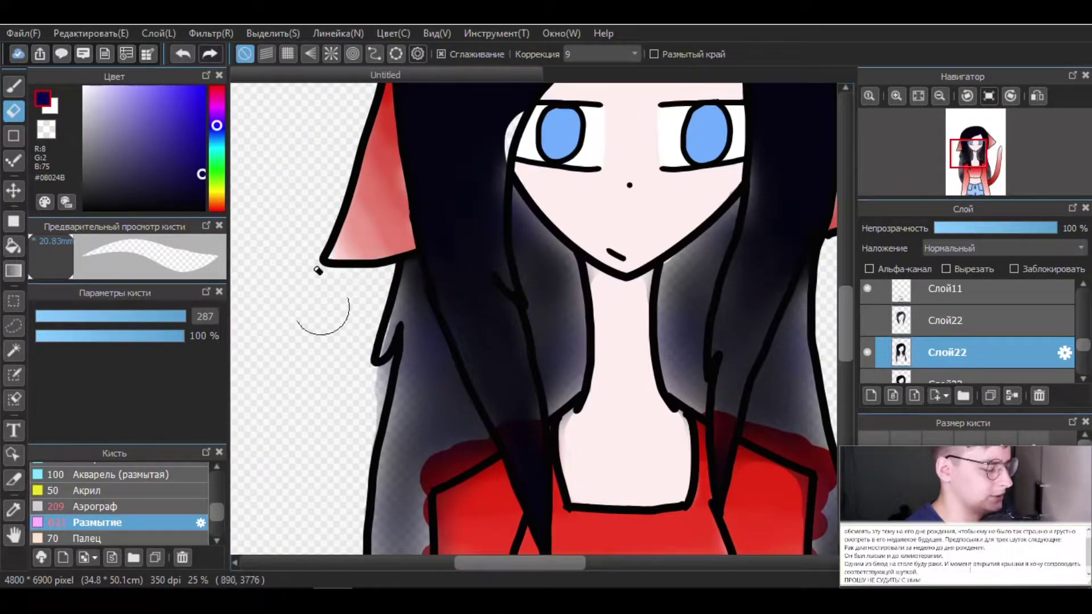
pyautogui.moveTo(164, 324); pyautogui.dragTo(171, 317)
pyautogui.scroll(2, 841, 301)
pyautogui.scroll(-7, 841, 301)
pyautogui.hscroll(3, 335, 373)
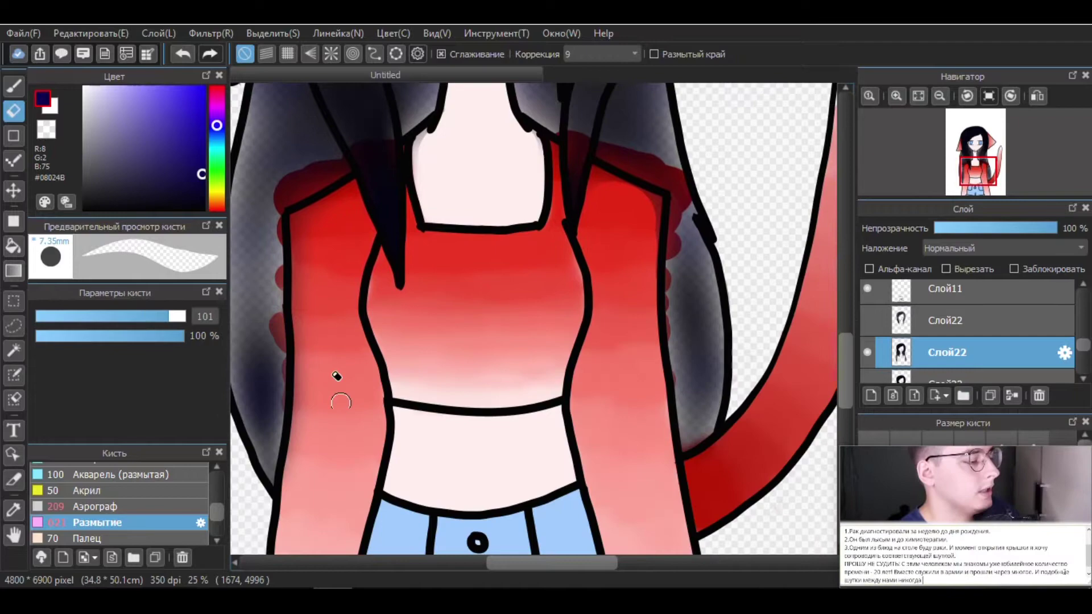
pyautogui.moveTo(377, 190)
pyautogui.mouseDown()
pyautogui.moveTo(310, 377)
pyautogui.moveTo(374, 183)
pyautogui.mouseUp()
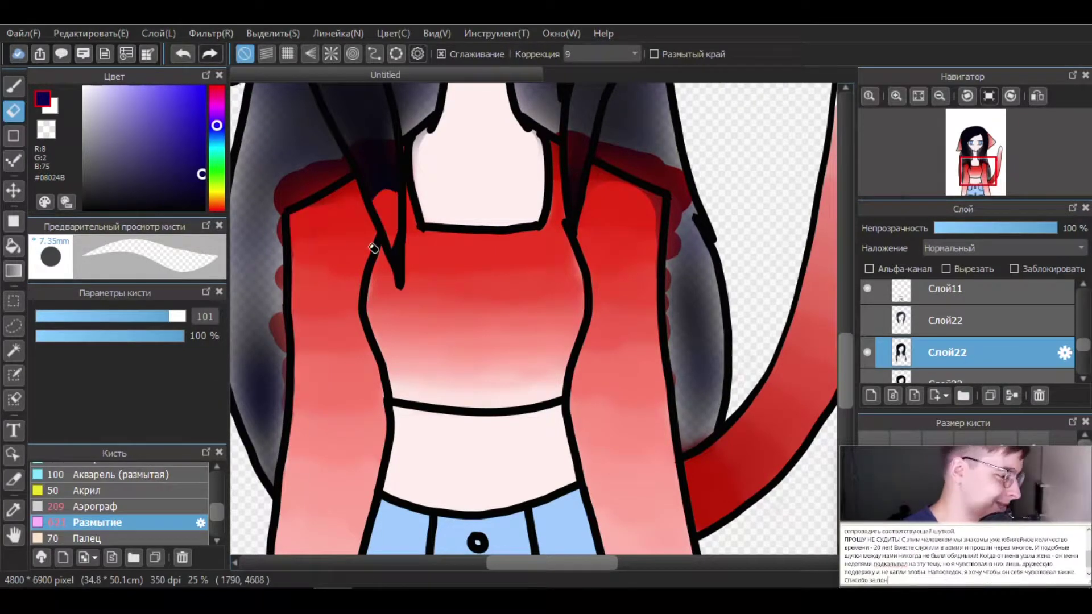
# - Erase the shading on the neck from the upper Слой22, and show the lower hair layer again
pyautogui.scroll(3, 845, 378)
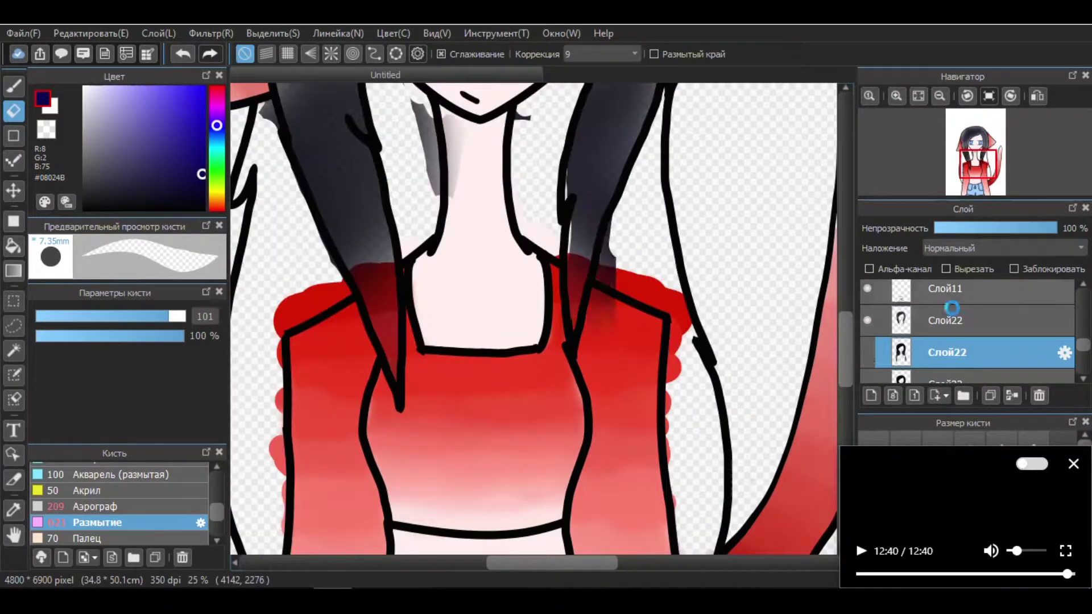
pyautogui.click(951, 308)
pyautogui.scroll(3, 410, 482)
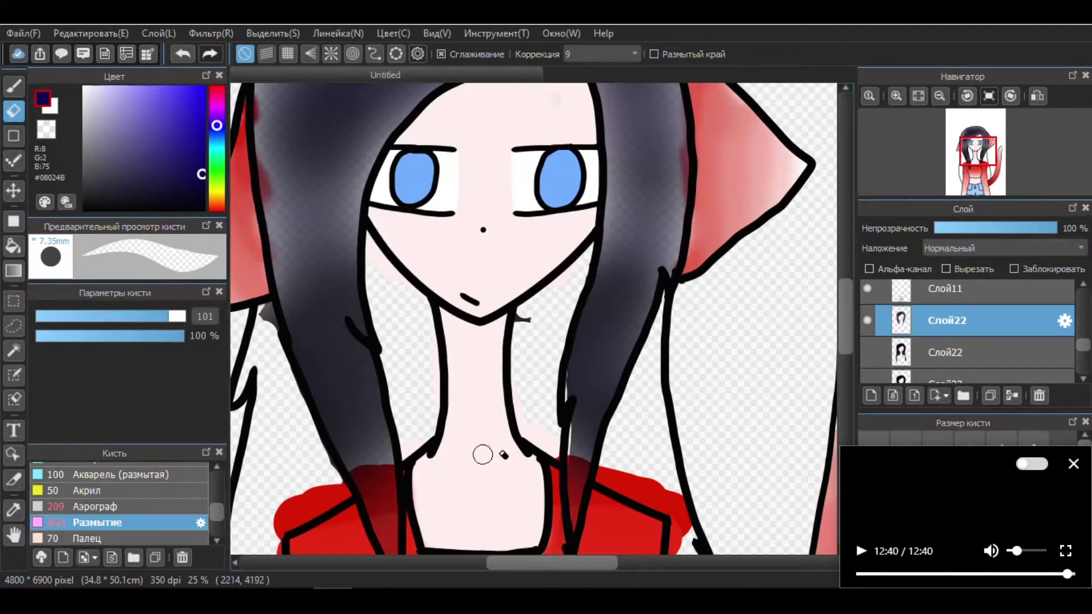
pyautogui.click(867, 352)
pyautogui.scroll(-3, 848, 336)
pyautogui.click(967, 378)
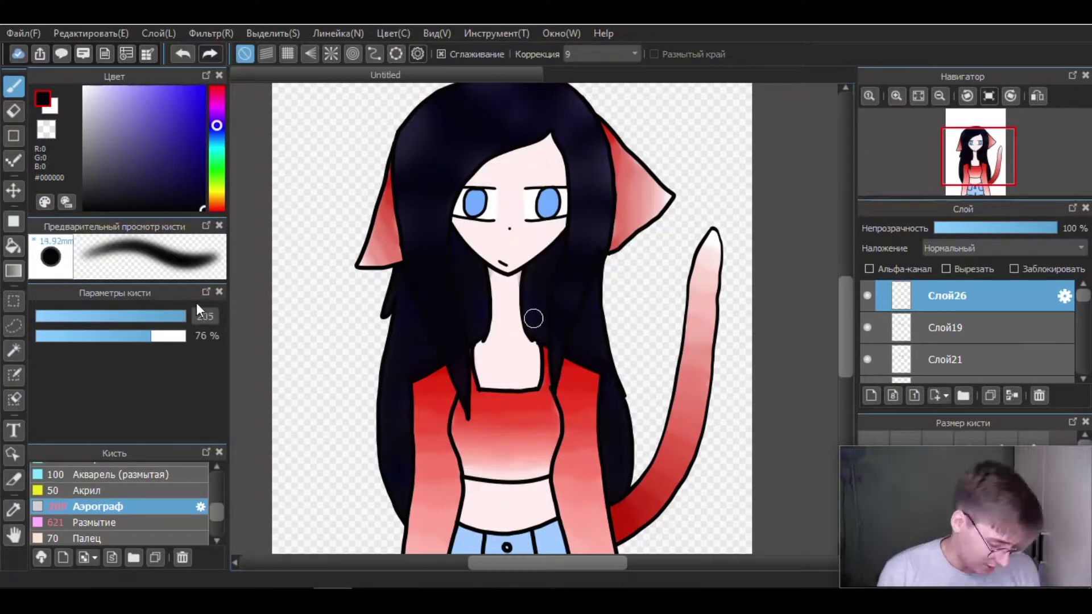
# - Airbrush black shadows under the fringe and along the front strands on Слой26 with Аэрограф, and set the layer opacity to 67%
pyautogui.scroll(3, 531, 312)
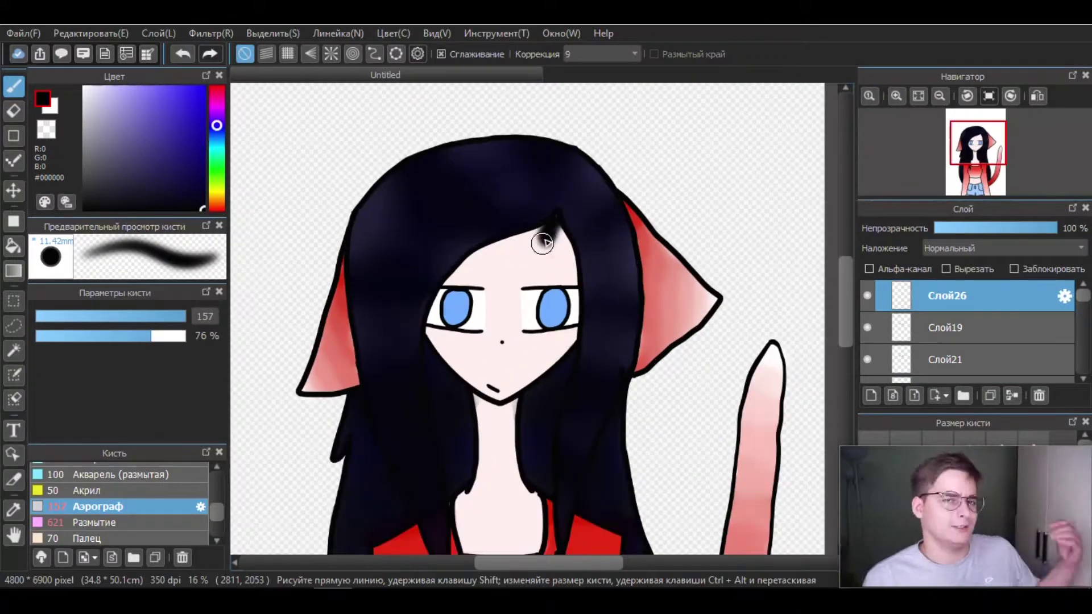
pyautogui.moveTo(423, 341); pyautogui.dragTo(405, 506)
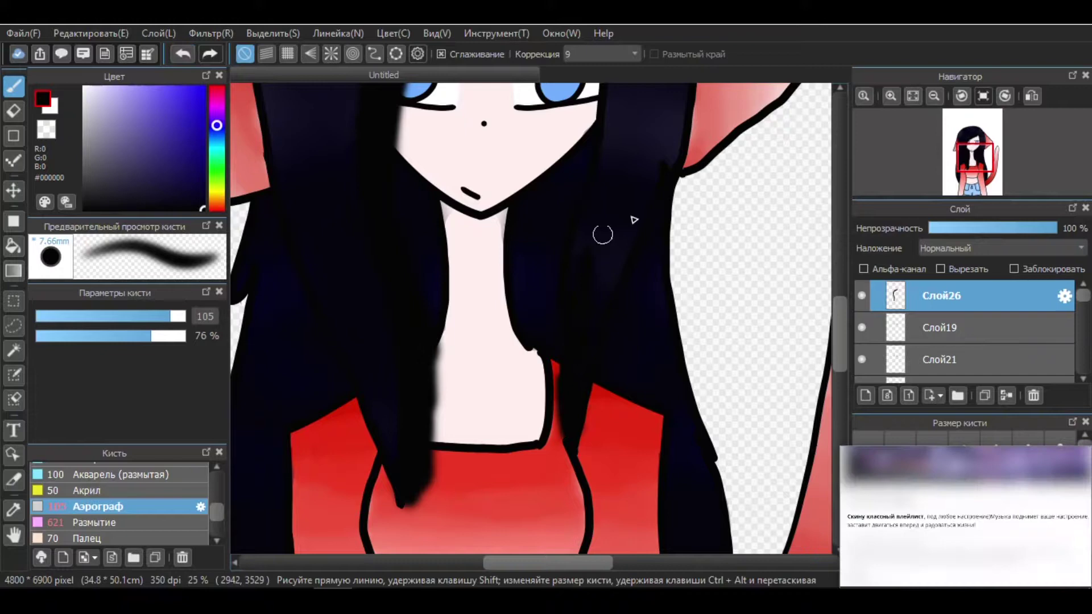
pyautogui.scroll(2, 588, 261)
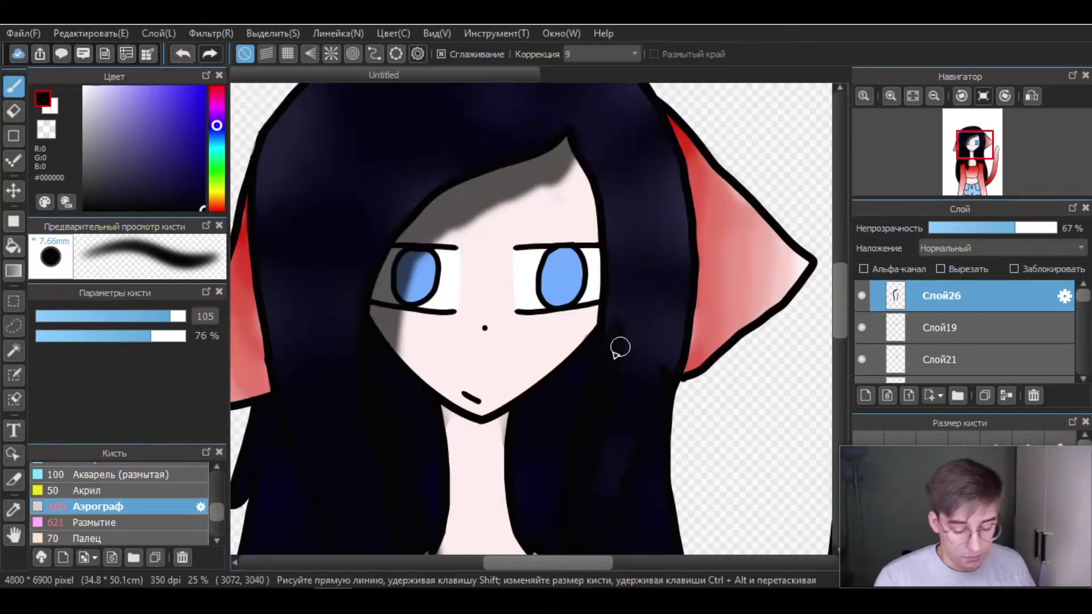
pyautogui.scroll(-2, 812, 311)
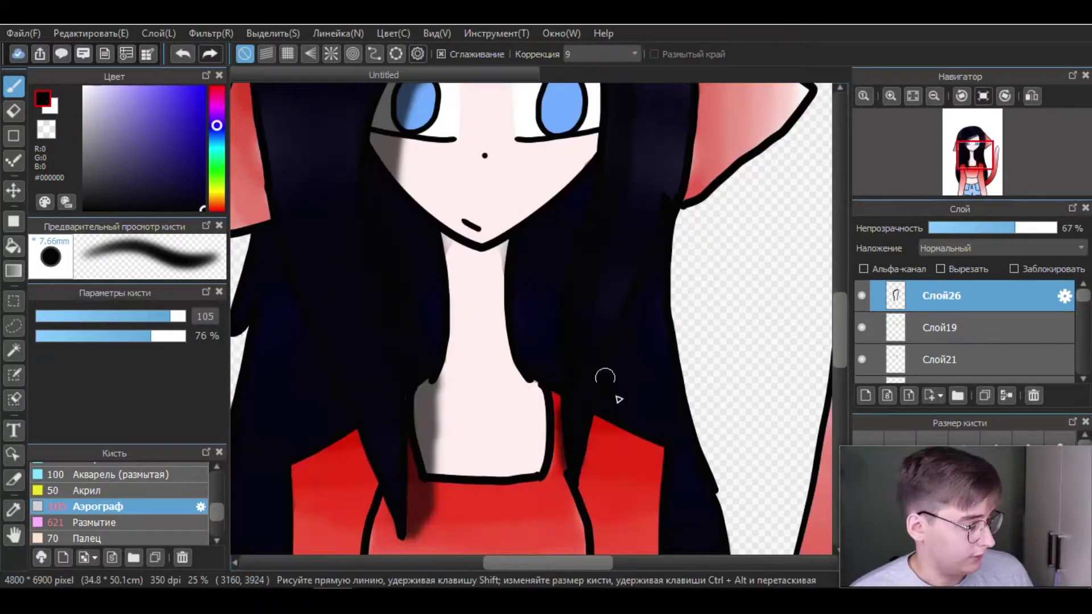
# - Airbrush a black cast shadow along the head outline and over the ear beside the hair at size 105
pyautogui.scroll(4, 593, 468)
pyautogui.moveTo(563, 239); pyautogui.dragTo(632, 319)
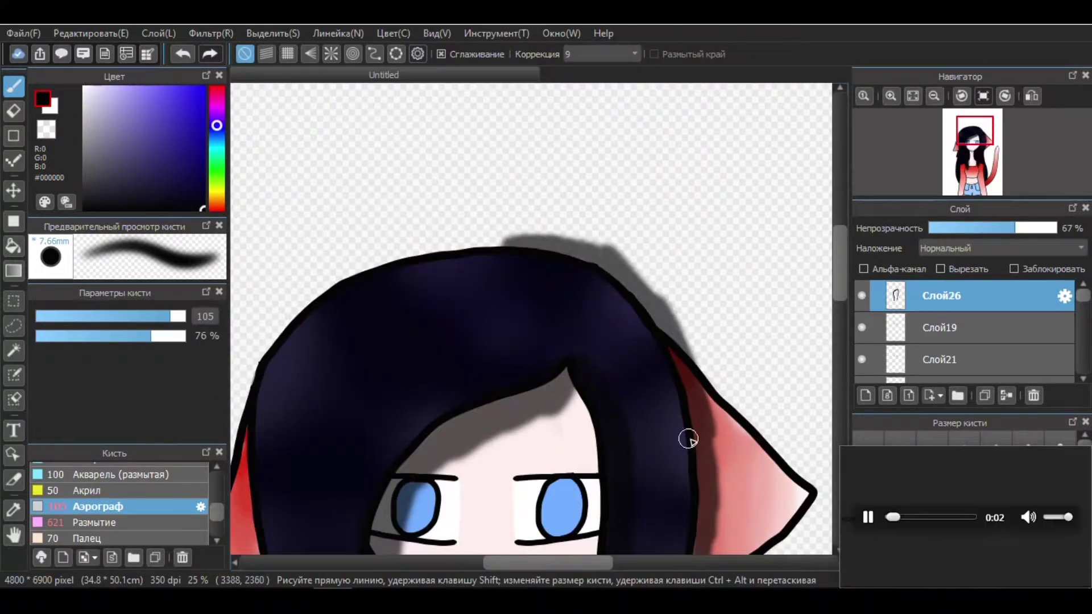
pyautogui.hscroll(-3, 653, 451)
pyautogui.moveTo(654, 250); pyautogui.dragTo(601, 263)
pyautogui.scroll(-4, 429, 347)
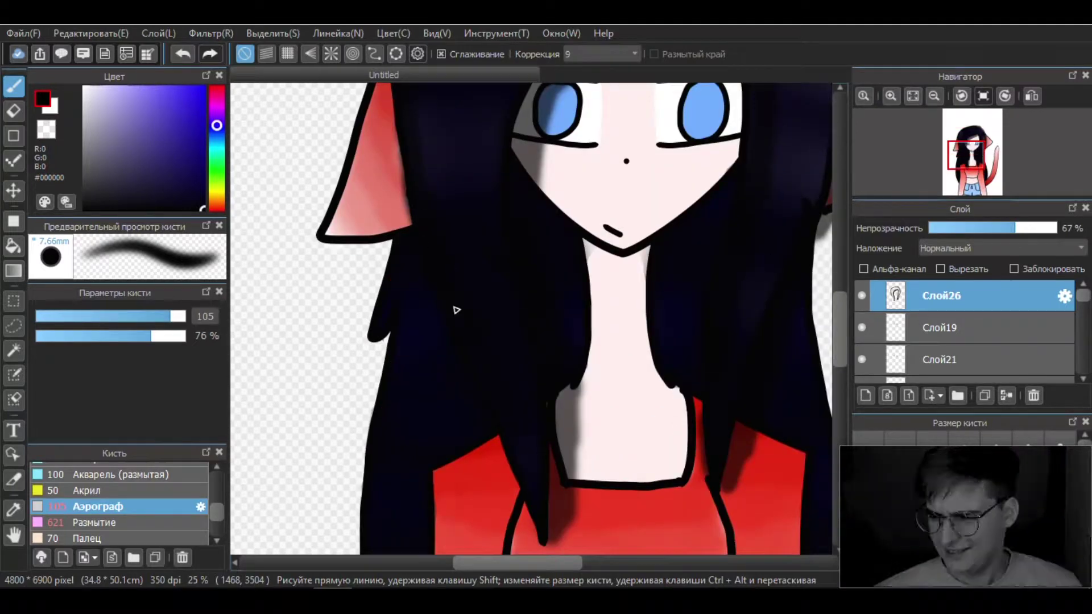
# - Shade the neck under the chin and the skin along the neckline with the black airbrush at size 105
pyautogui.moveTo(627, 279)
pyautogui.mouseDown()
pyautogui.moveTo(634, 328)
pyautogui.moveTo(606, 307)
pyautogui.mouseUp()
pyautogui.scroll(-3, 625, 330)
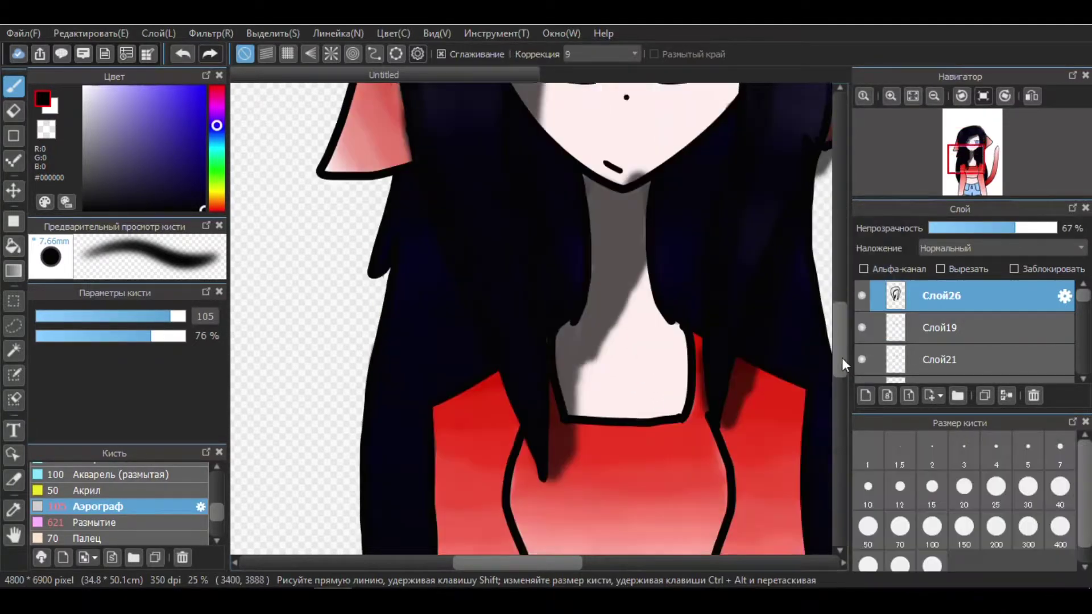
pyautogui.moveTo(682, 333); pyautogui.dragTo(610, 329)
# - Airbrush a black shadow down the outer edge of the left sleeve from shoulder to cuff at size 105
pyautogui.moveTo(447, 336); pyautogui.dragTo(445, 352)
pyautogui.scroll(-5, 446, 341)
pyautogui.moveTo(446, 113); pyautogui.dragTo(446, 346)
pyautogui.moveTo(443, 296); pyautogui.dragTo(433, 551)
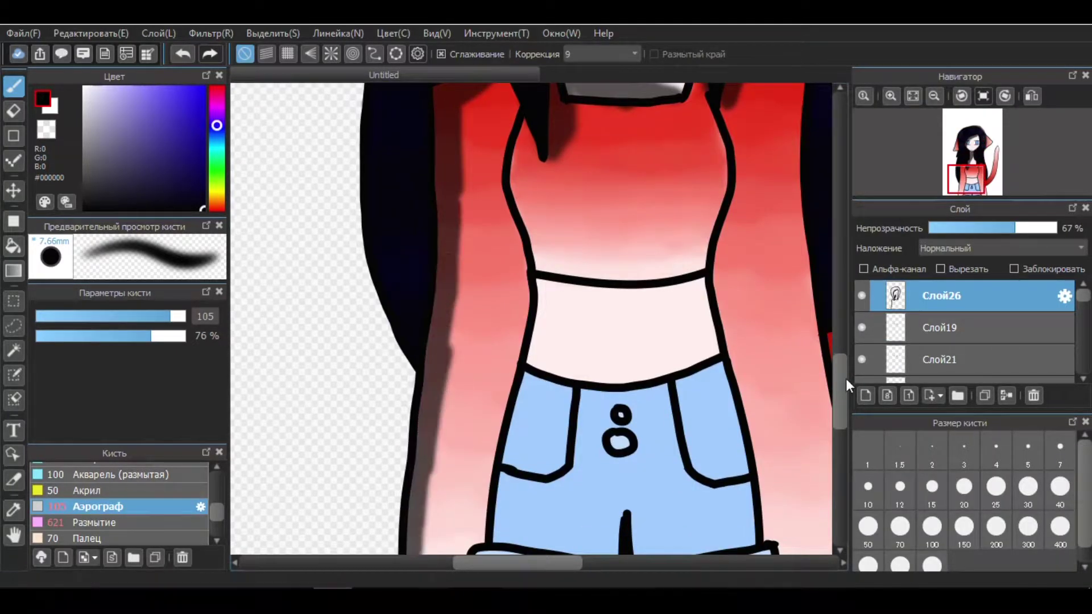
# - Airbrush black shadows down the left side of the top, waist and shorts, and along the right sleeve's inner edge
pyautogui.scroll(4, 770, 384)
pyautogui.scroll(-4, 537, 543)
pyautogui.moveTo(538, 319); pyautogui.dragTo(500, 511)
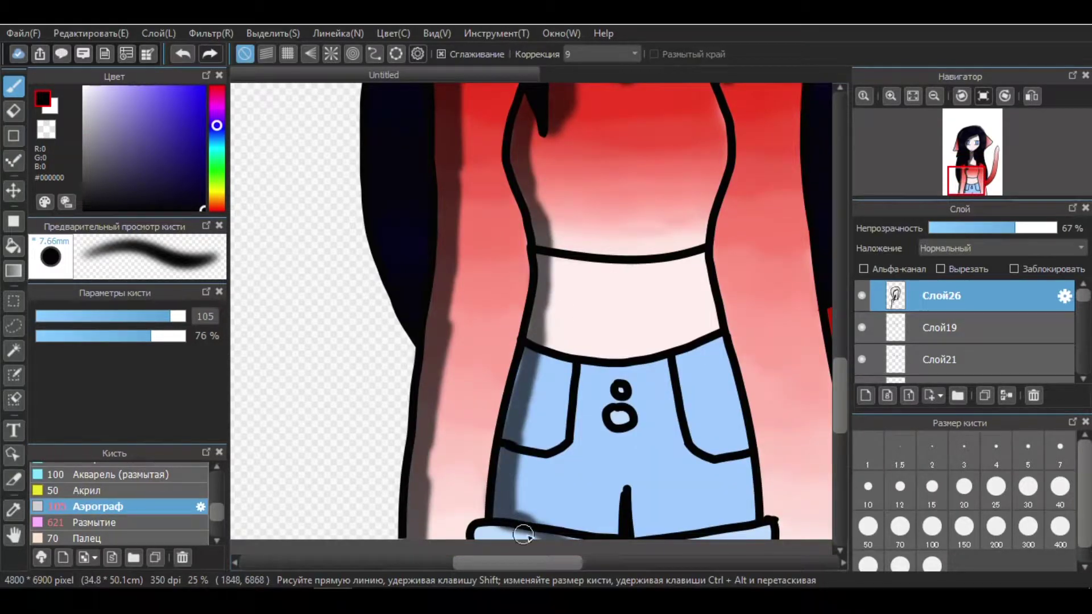
pyautogui.scroll(3, 625, 512)
pyautogui.moveTo(623, 370); pyautogui.dragTo(583, 529)
pyautogui.moveTo(569, 205); pyautogui.dragTo(555, 387)
# - Airbrush a black shadow along the right sleeve's outer edge, across the tail base and down beside the arm
pyautogui.scroll(4, 554, 387)
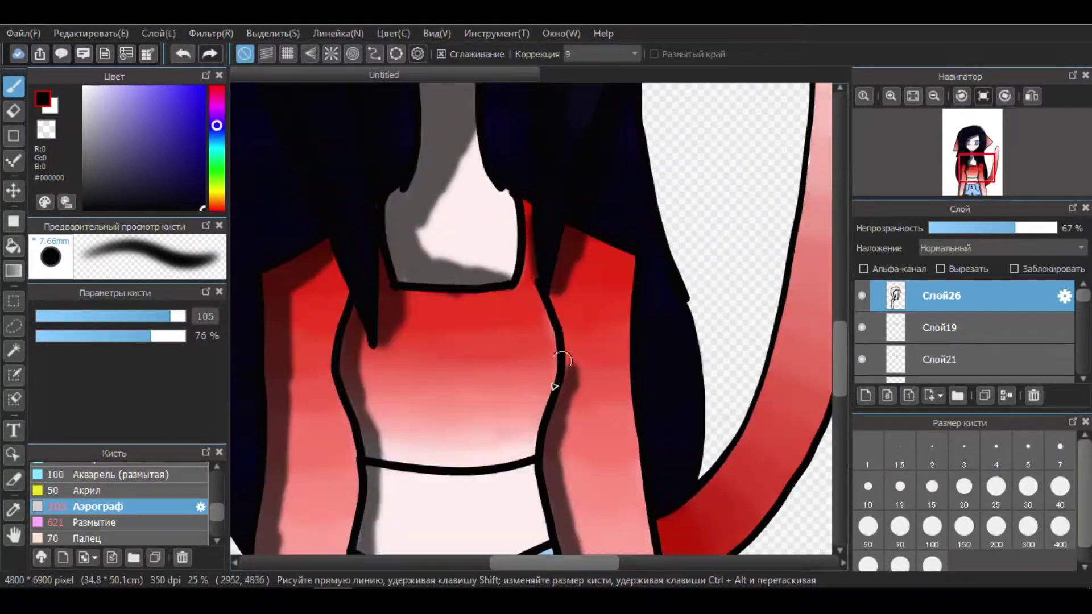
pyautogui.scroll(3, 824, 347)
pyautogui.scroll(-2, 658, 385)
pyautogui.moveTo(626, 284); pyautogui.dragTo(658, 385)
pyautogui.scroll(-3, 658, 385)
pyautogui.moveTo(668, 324); pyautogui.dragTo(705, 475)
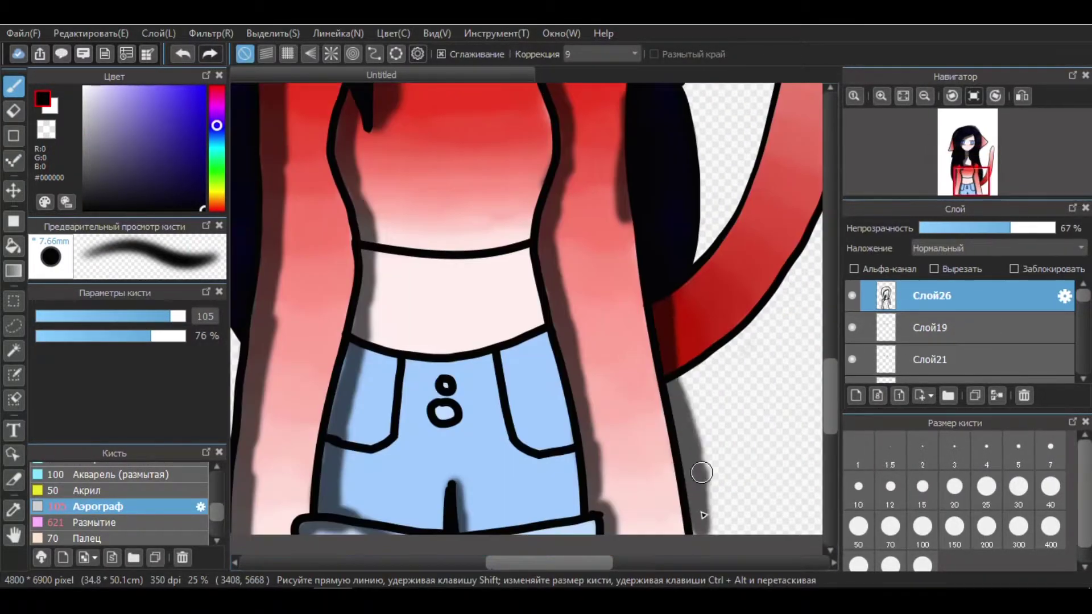
# - Shade the left ear's inner edges in black, and replace the right ear's inner shading with a cast shadow outside its outline
pyautogui.scroll(8, 825, 336)
pyautogui.scroll(-5, 364, 237)
pyautogui.scroll(2, 364, 237)
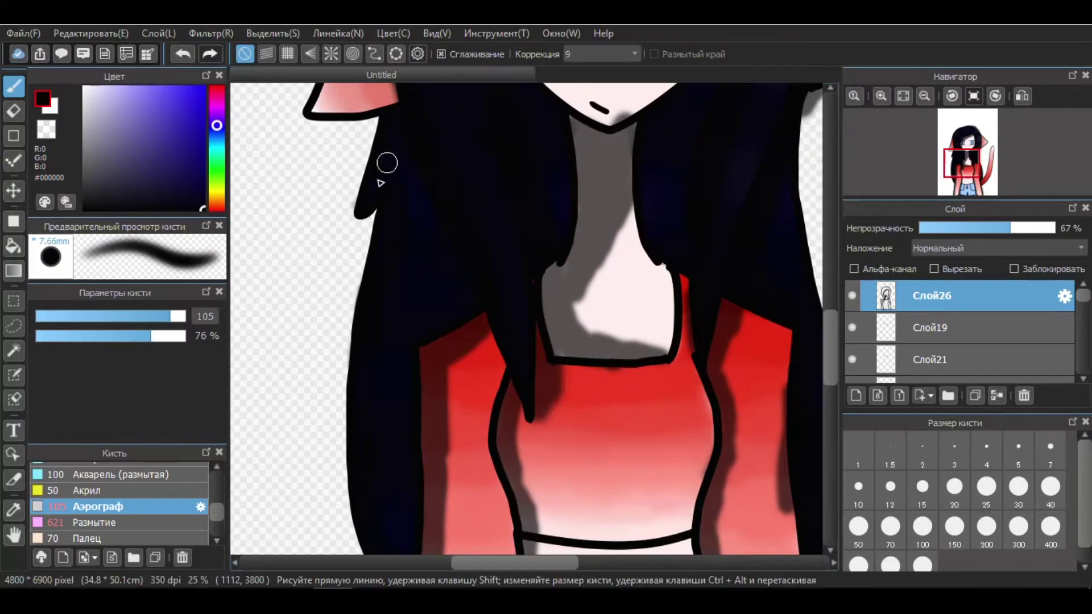
pyautogui.scroll(4, 381, 182)
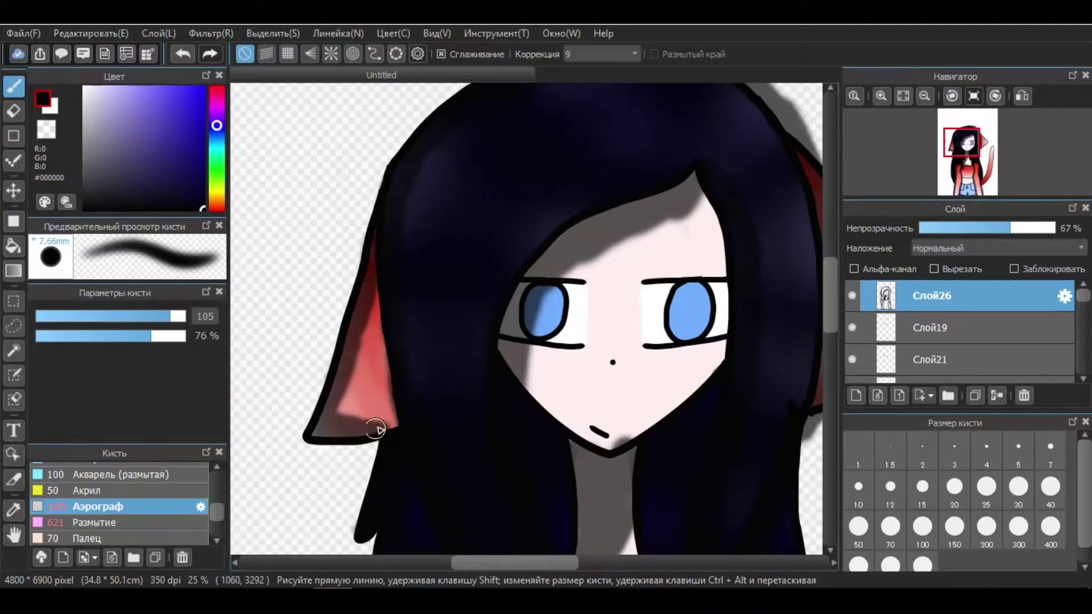
pyautogui.hscroll(3, 495, 220)
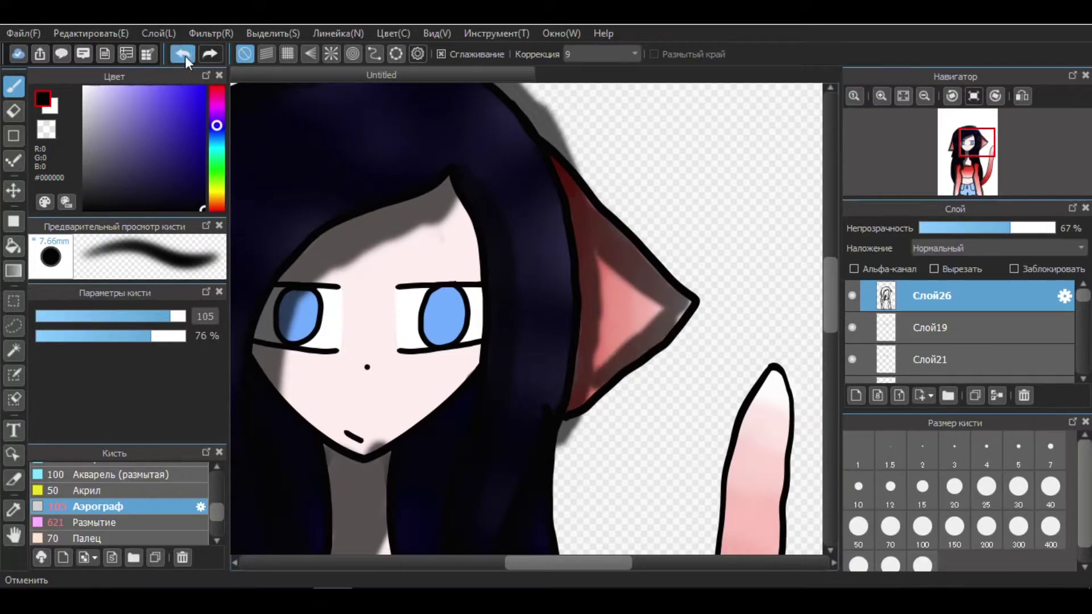
pyautogui.hotkey('ctrl', 'z')
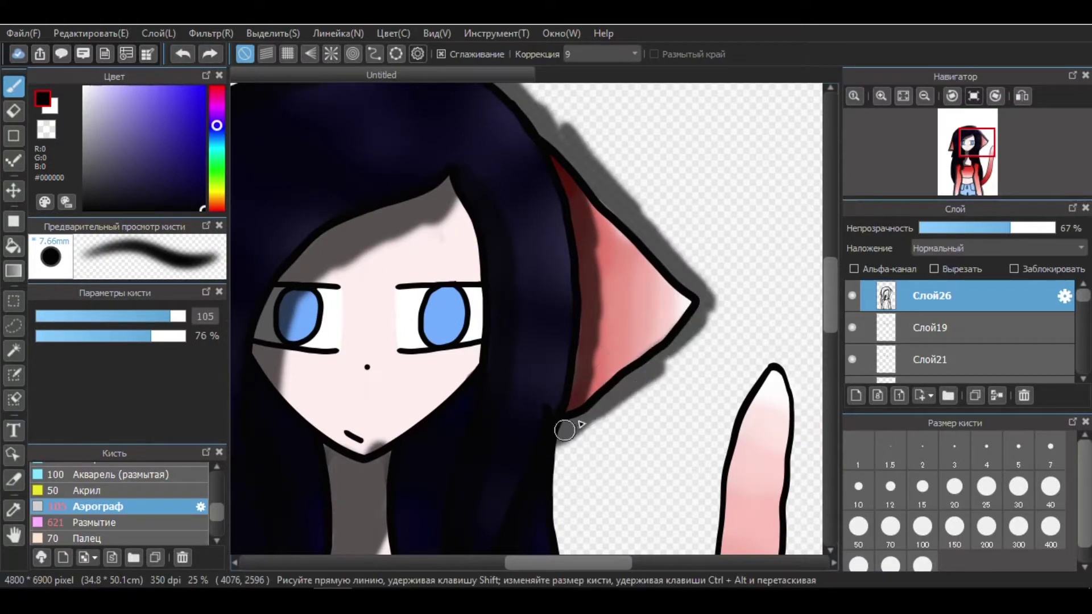
# - Airbrush black shadows up outside the tail's outer edge and along the inside of its left edge to the base
pyautogui.scroll(-10, 570, 436)
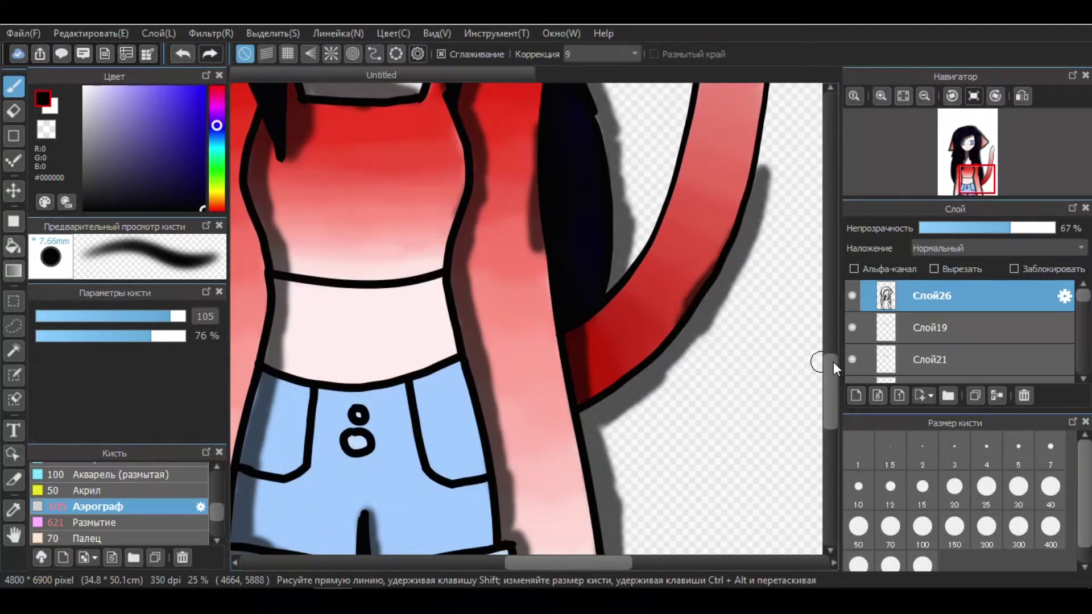
pyautogui.hscroll(2, 728, 295)
pyautogui.scroll(8, 638, 238)
pyautogui.scroll(-5, 563, 360)
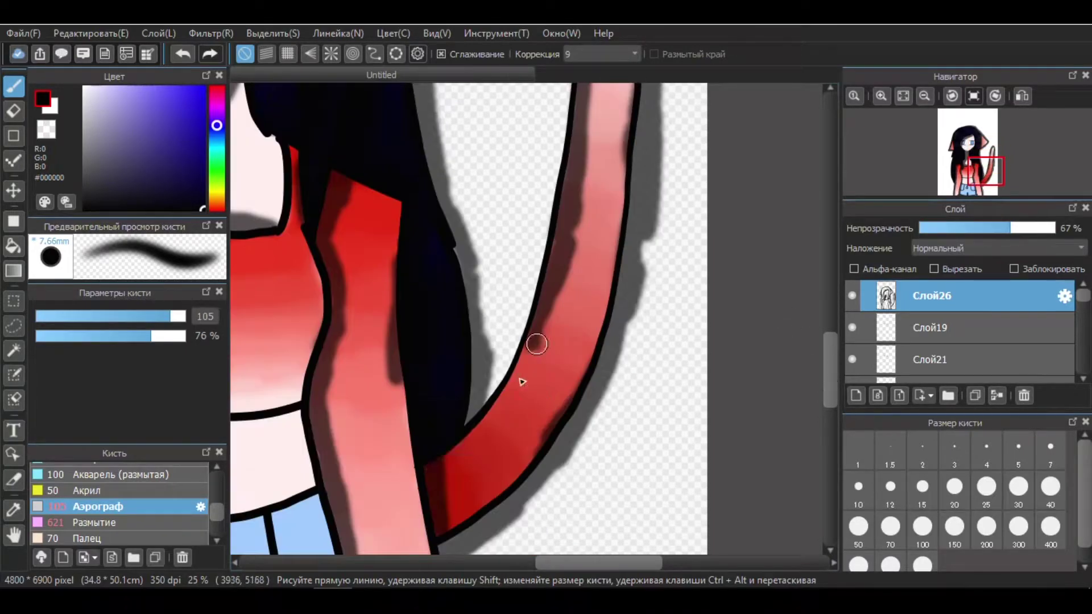
pyautogui.hscroll(-2, 482, 540)
pyautogui.scroll(6, 563, 338)
pyautogui.scroll(-8, 759, 276)
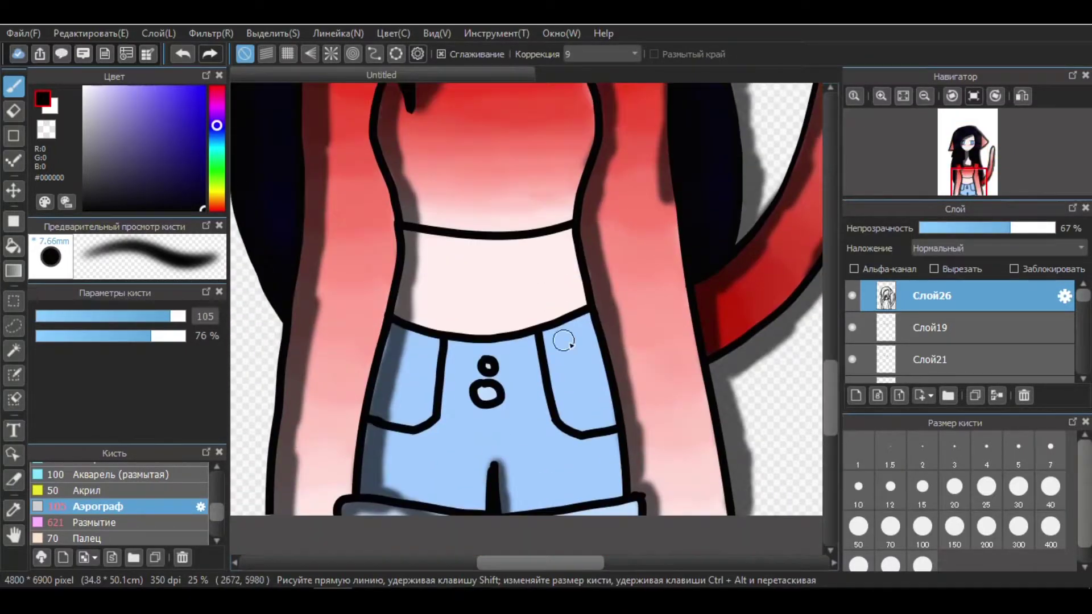
pyautogui.scroll(-3, 967, 330)
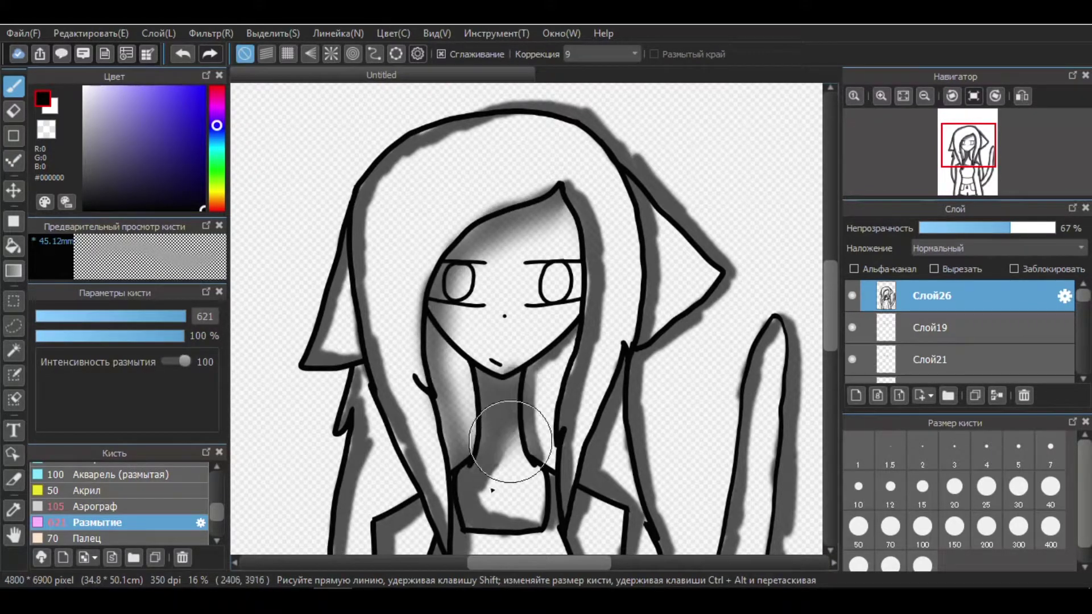
# - Undo the full-strength blur strokes, and blur the shadows on the neck, chest and left hair edge at size 621 and 77% opacity
pyautogui.click(183, 54)
pyautogui.click(183, 54)
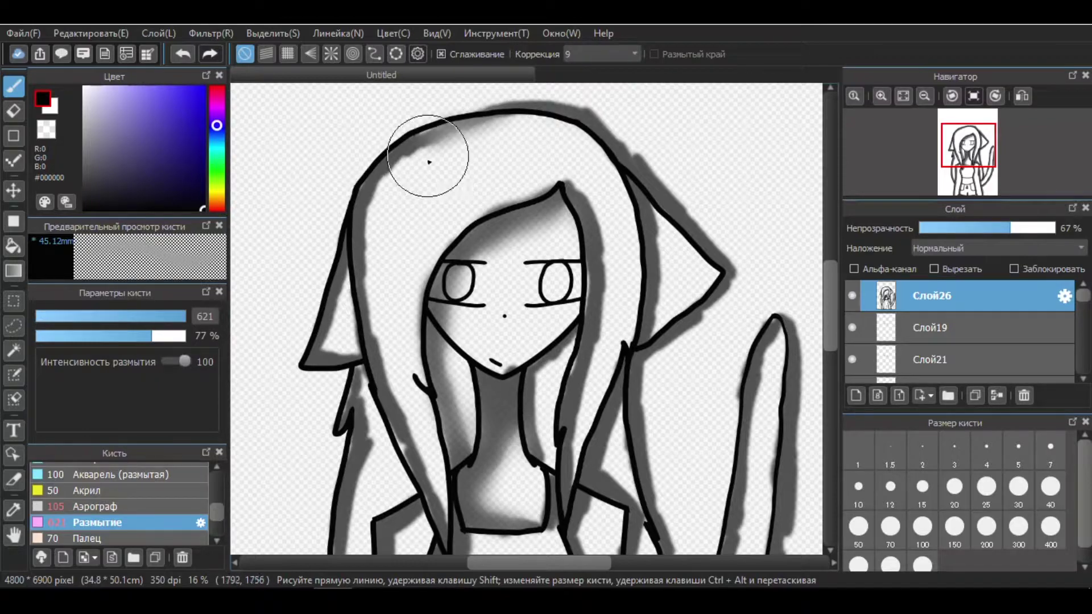
pyautogui.click(192, 55)
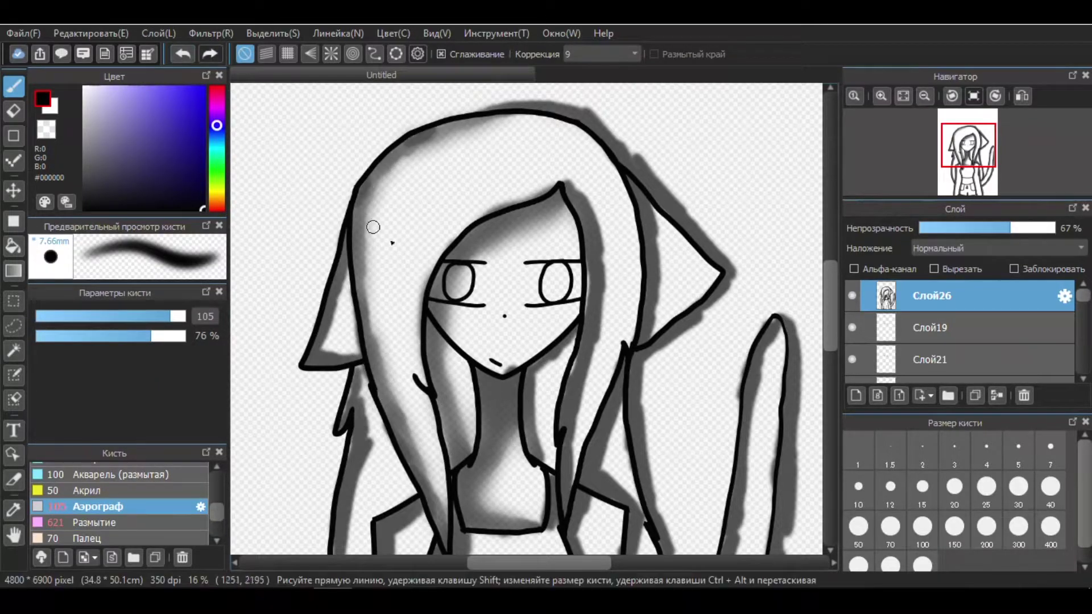
pyautogui.scroll(-2, 816, 308)
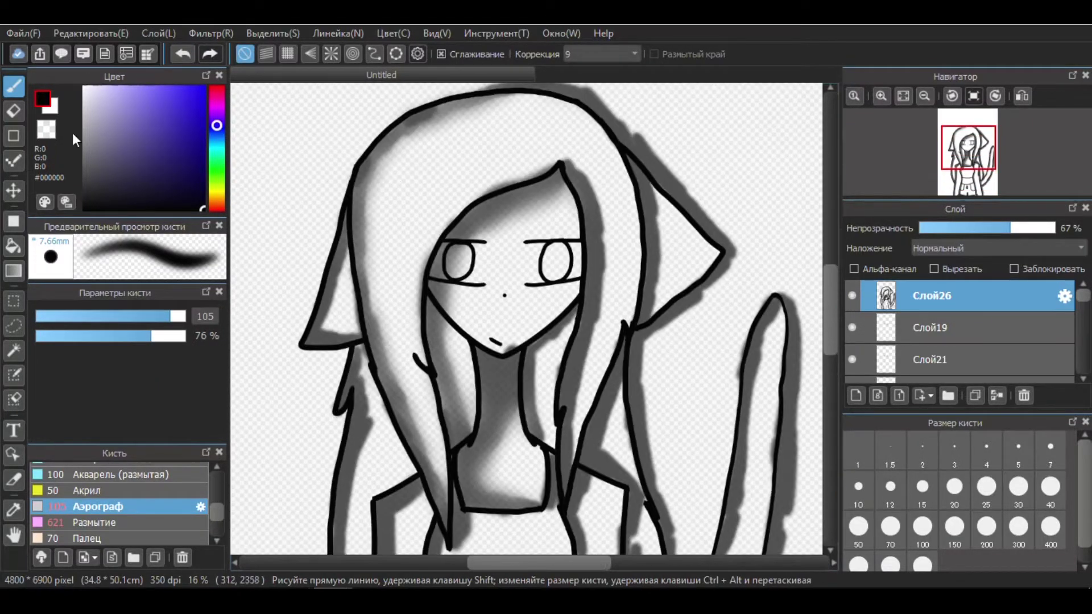
# - Soften the shadows on the left ear and left sleeve with the Blur brush, at size 183 and then 272
pyautogui.press('b')
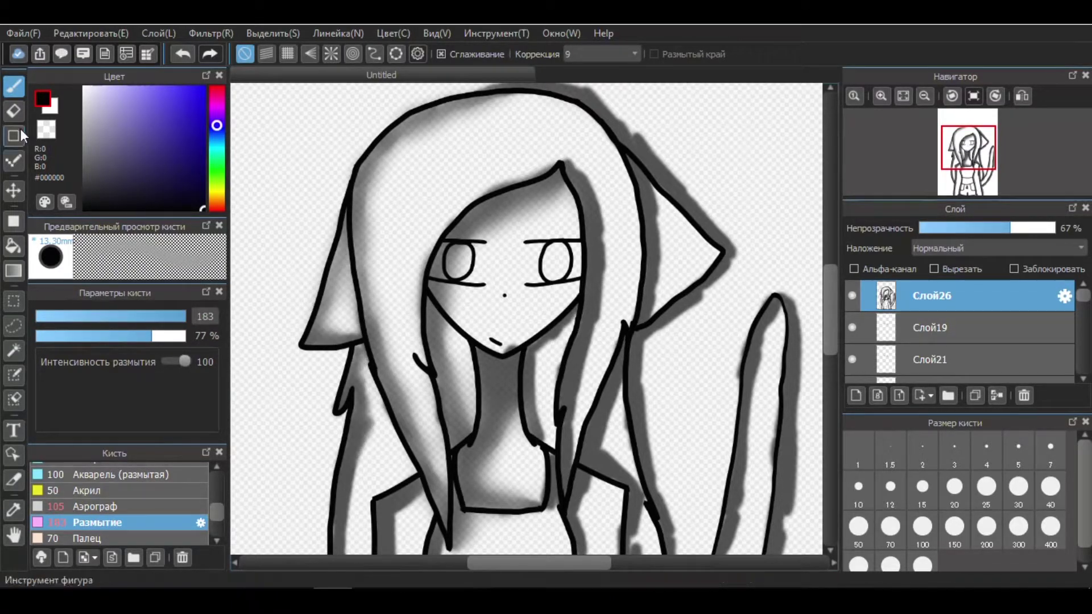
pyautogui.press('b')
pyautogui.press('b')
pyautogui.scroll(-5, 362, 279)
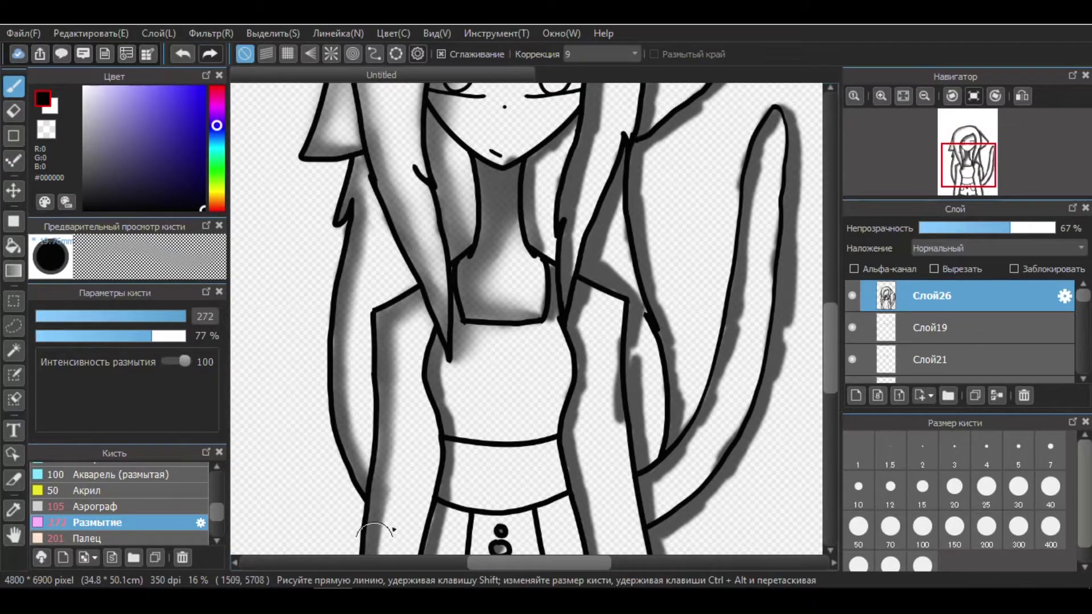
# - Blur the shadows along the top, waist, shorts and right sleeve at size 272
pyautogui.scroll(-5, 394, 530)
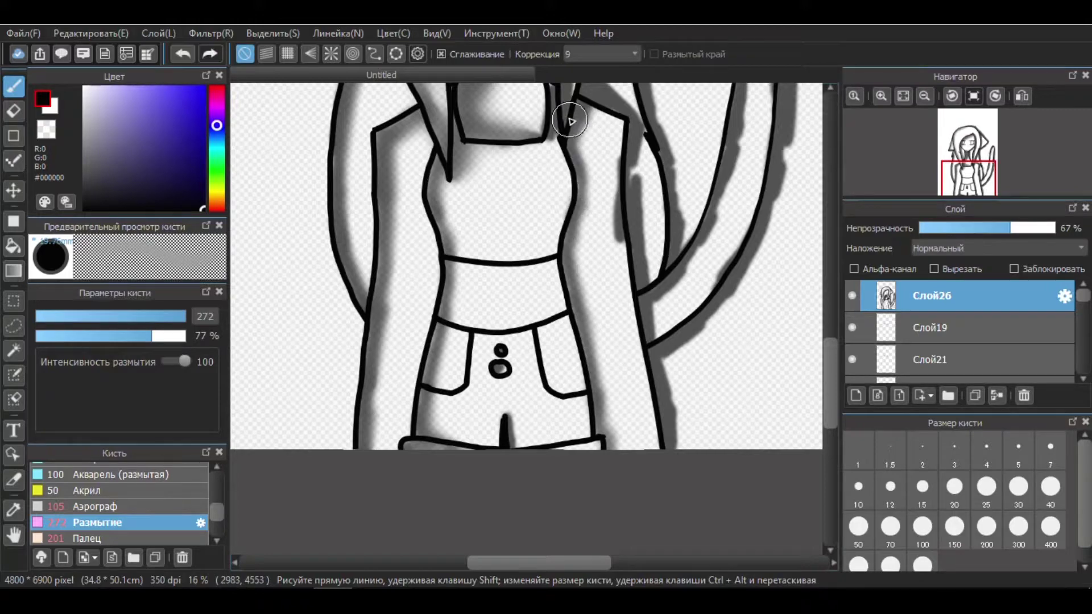
pyautogui.scroll(4, 612, 319)
pyautogui.press('b')
pyautogui.press('b')
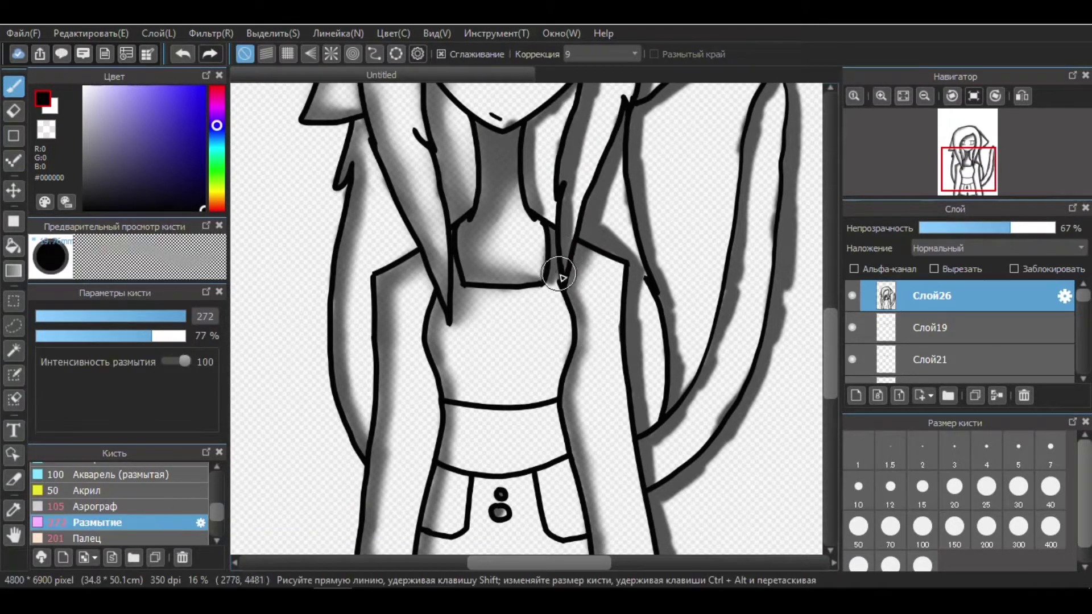
# - Blur the shadows around the crown, the right ear and the right side of the hair at size 272
pyautogui.scroll(4, 829, 329)
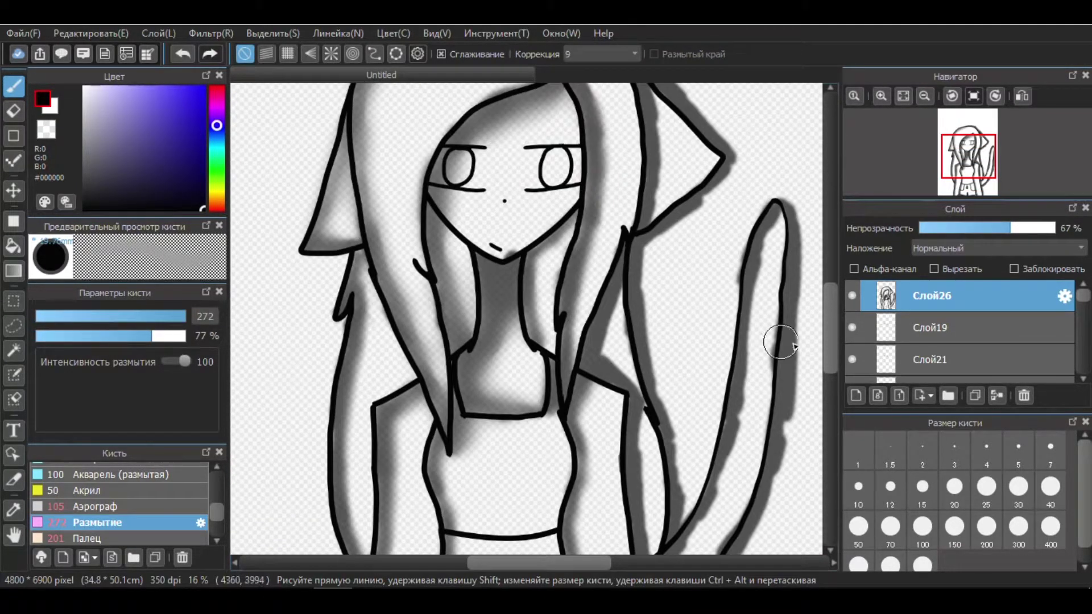
pyautogui.scroll(2, 603, 170)
pyautogui.scroll(-6, 818, 364)
pyautogui.scroll(8, 571, 135)
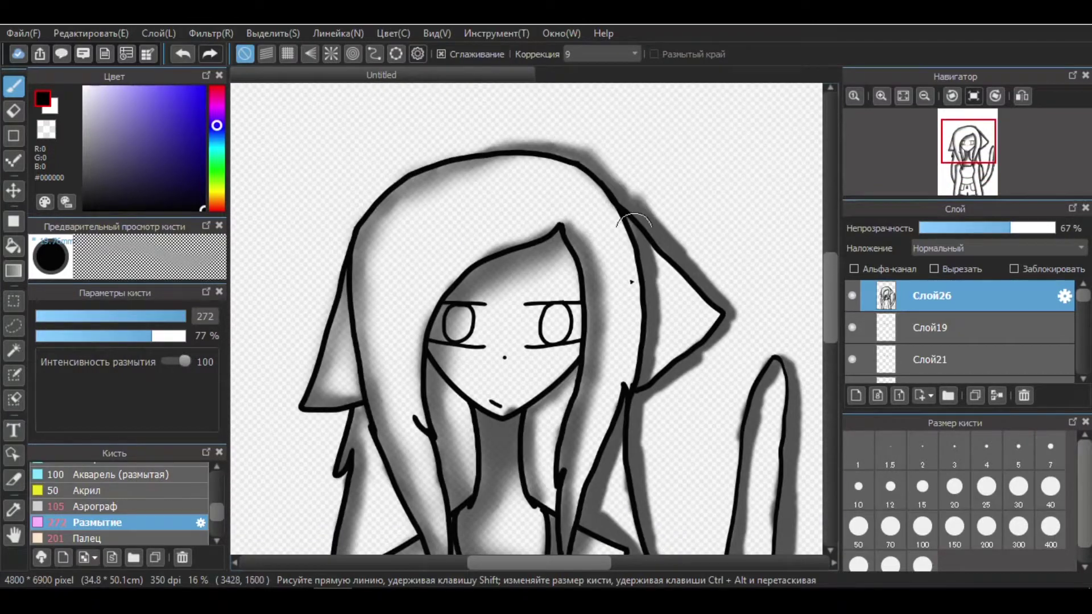
pyautogui.scroll(-4, 675, 392)
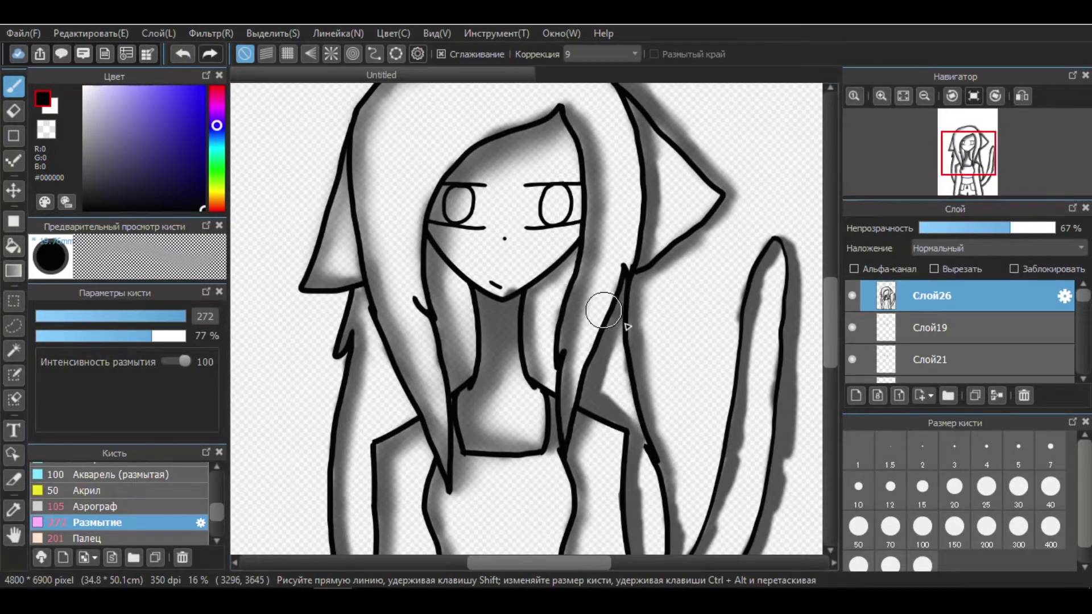
# - Blur the shadows beside the lower right hair and along both edges of the tail at size 272 and 83% opacity
pyautogui.scroll(-10, 653, 370)
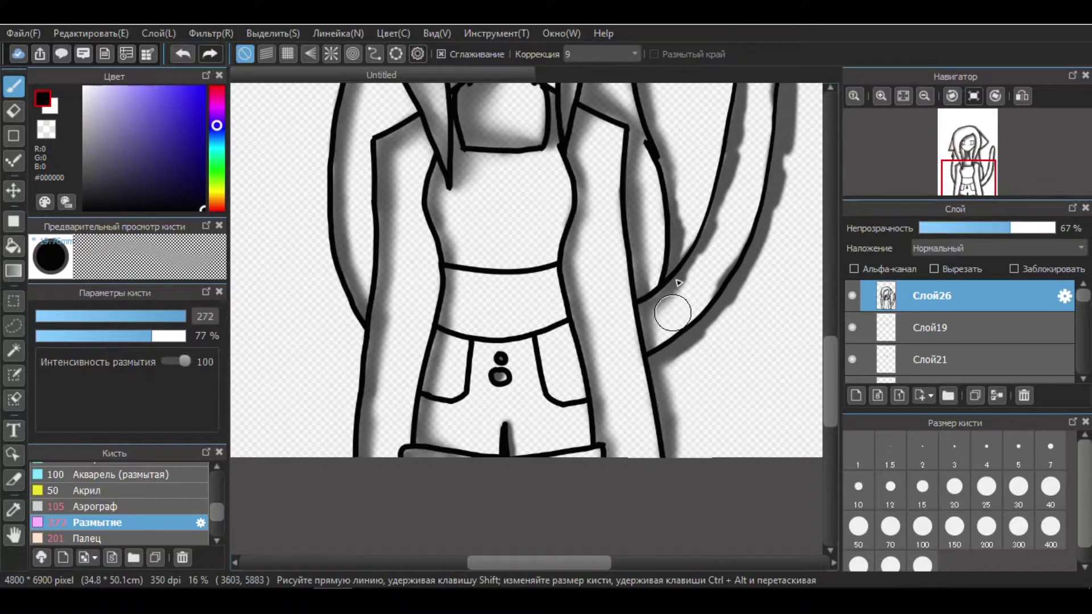
pyautogui.scroll(2, 670, 309)
pyautogui.scroll(3, 652, 352)
pyautogui.hscroll(3, 652, 352)
pyautogui.click(114, 506)
pyautogui.click(114, 522)
pyautogui.click(174, 336)
pyautogui.scroll(2, 715, 105)
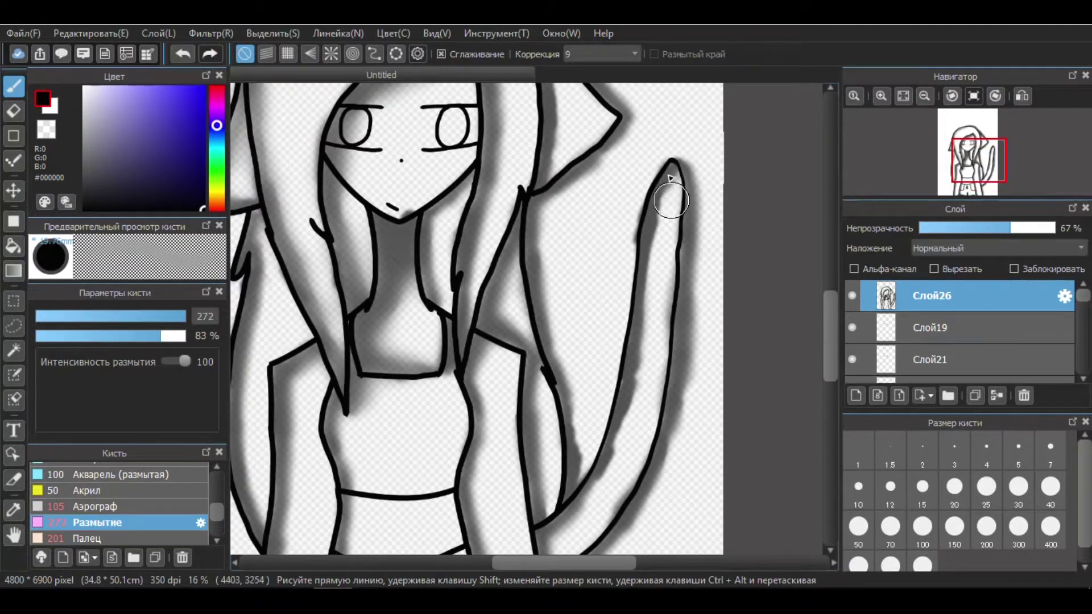
pyautogui.moveTo(624, 373); pyautogui.dragTo(575, 519)
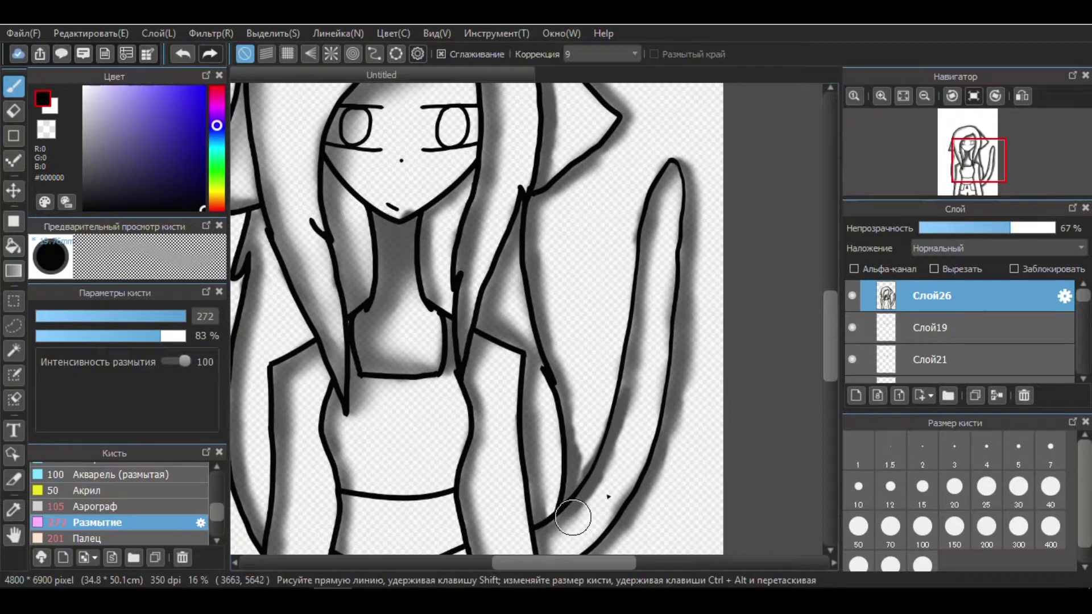
# - Thin the shadows along the crown of the hair with the soft Eraser brush at size 145 and 20% opacity
pyautogui.scroll(2, 573, 439)
pyautogui.press('e')
pyautogui.scroll(3, 719, 348)
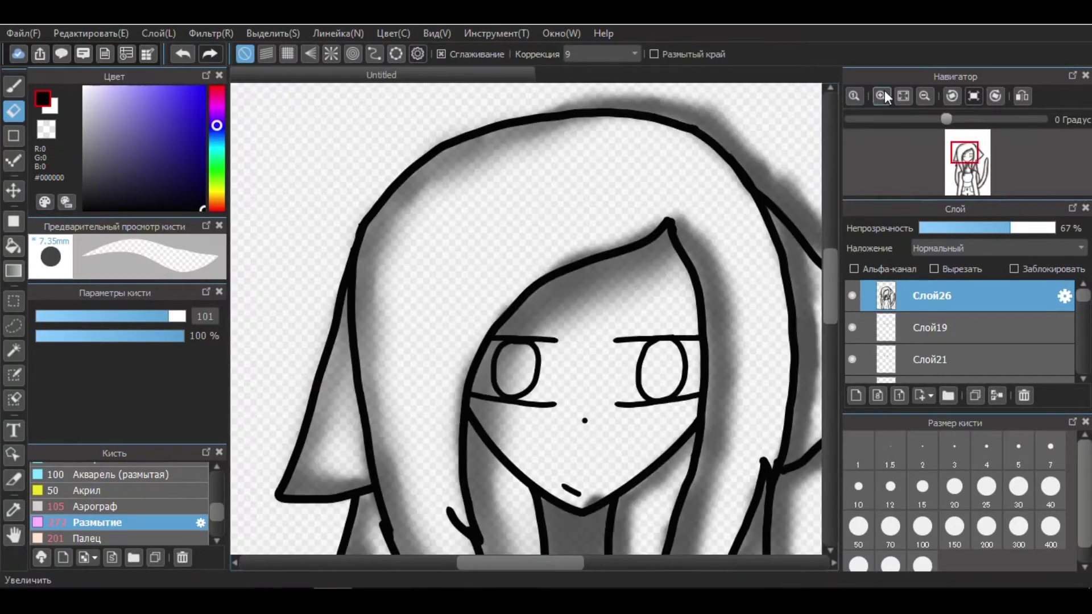
pyautogui.press('b')
pyautogui.scroll(3, 705, 252)
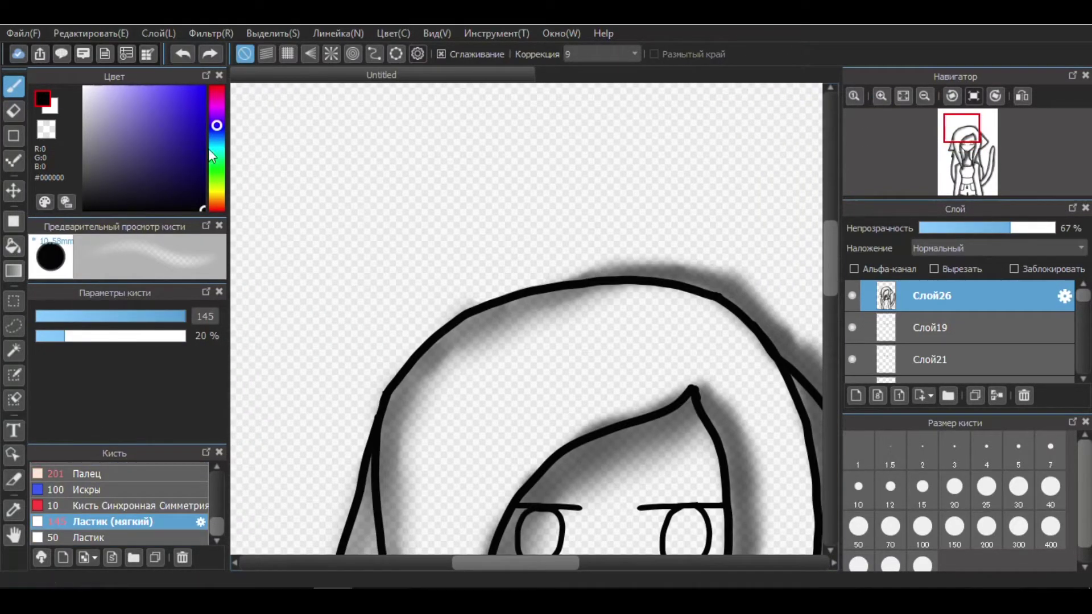
pyautogui.moveTo(739, 271); pyautogui.dragTo(606, 276)
pyautogui.scroll(2, 114, 512)
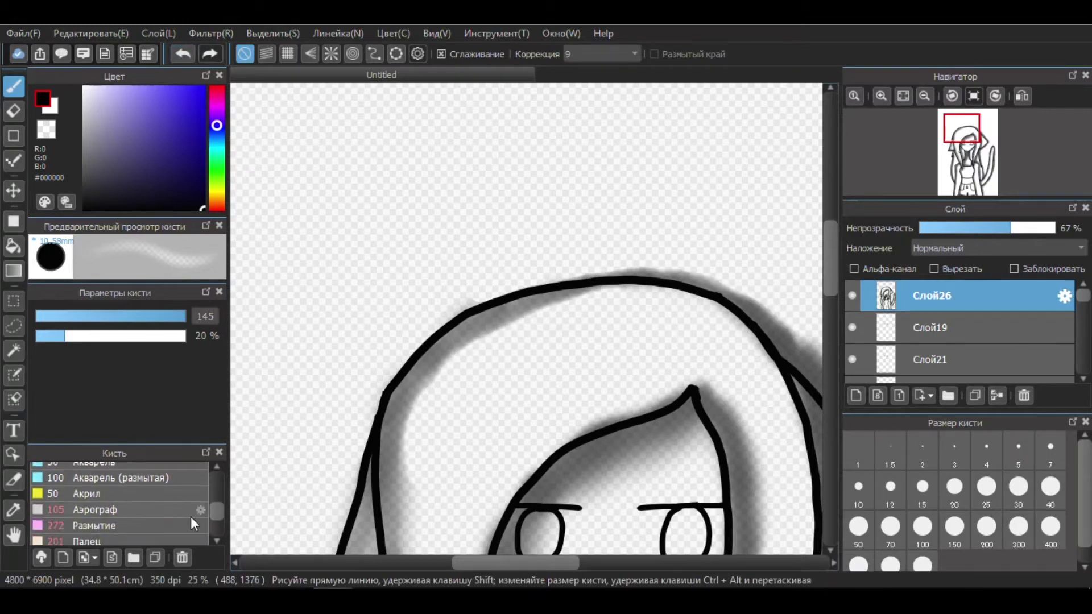
# - Blur the thinned crown shadow at size 272 and erase the spill outside the crown's outline at size 101
pyautogui.click(114, 525)
pyautogui.hscroll(3, 600, 283)
pyautogui.scroll(-4, 635, 349)
pyautogui.press('e')
pyautogui.scroll(4, 626, 301)
pyautogui.hscroll(-3, 618, 260)
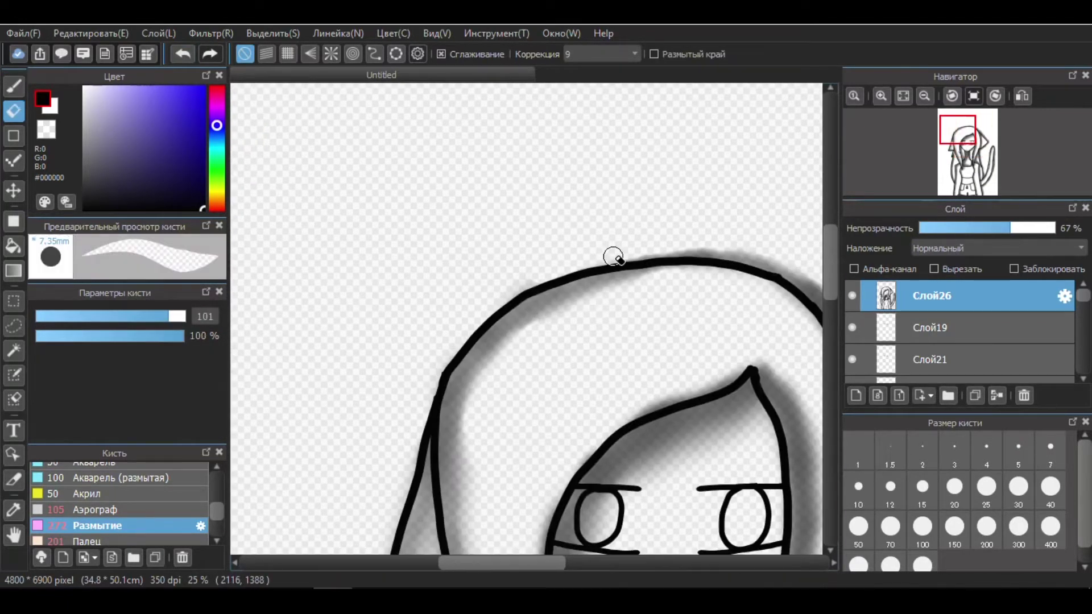
# - Erase the blurred shadow spilling outside the left ear and the left hair strands, using eraser sizes 48 and 94
pyautogui.scroll(-4, 390, 446)
pyautogui.scroll(-2, 392, 289)
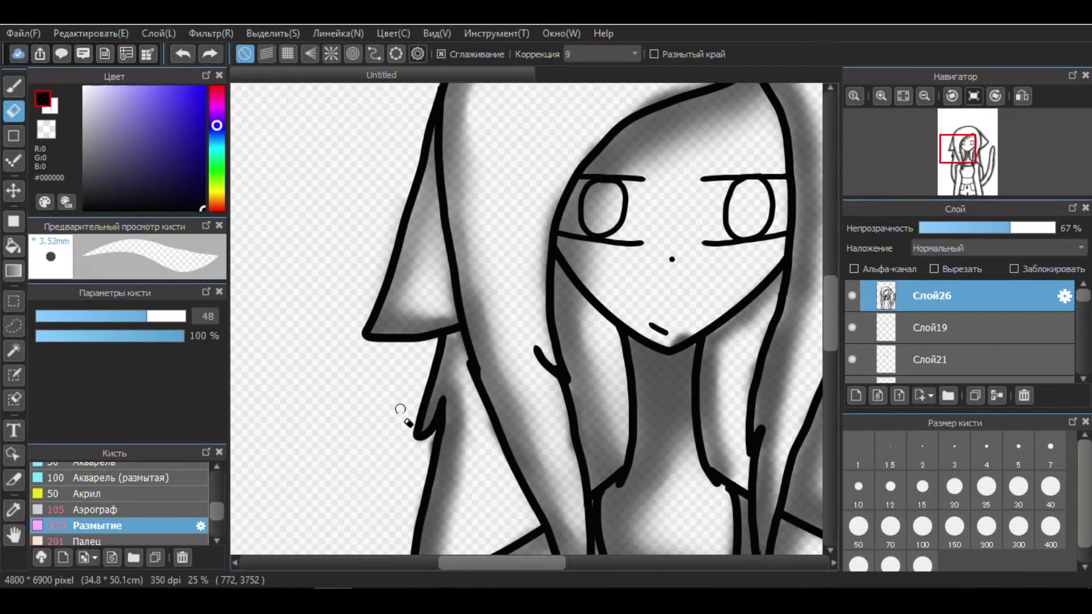
pyautogui.scroll(-6, 400, 409)
pyautogui.scroll(4, 487, 243)
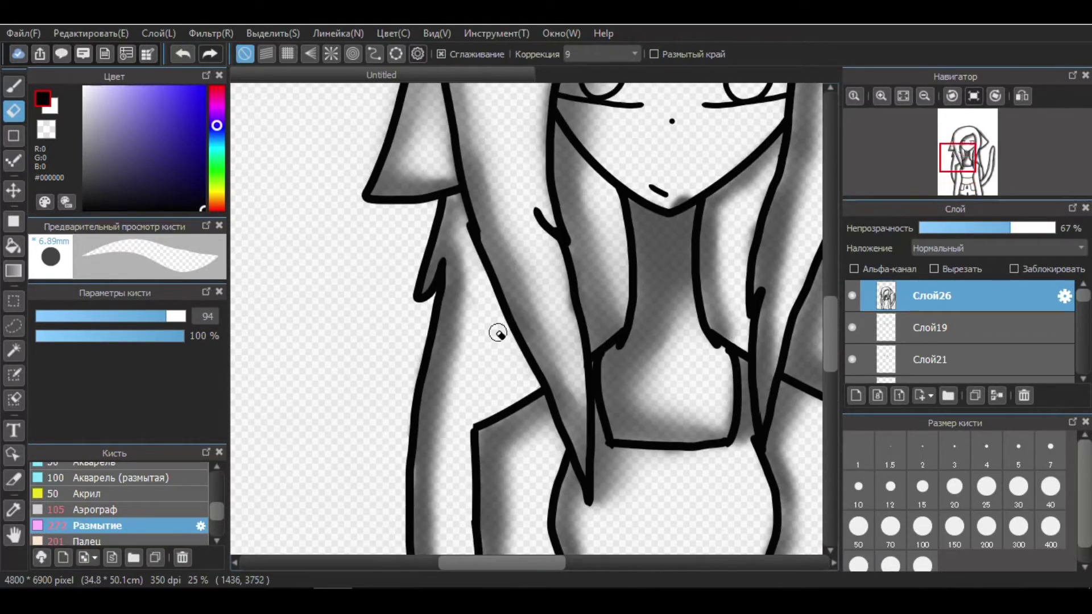
# - Blur the left ear's inner shading again and erase the shadow spill beside the left hair lock at size 94
pyautogui.scroll(4, 499, 333)
pyautogui.press('b')
pyautogui.press('e')
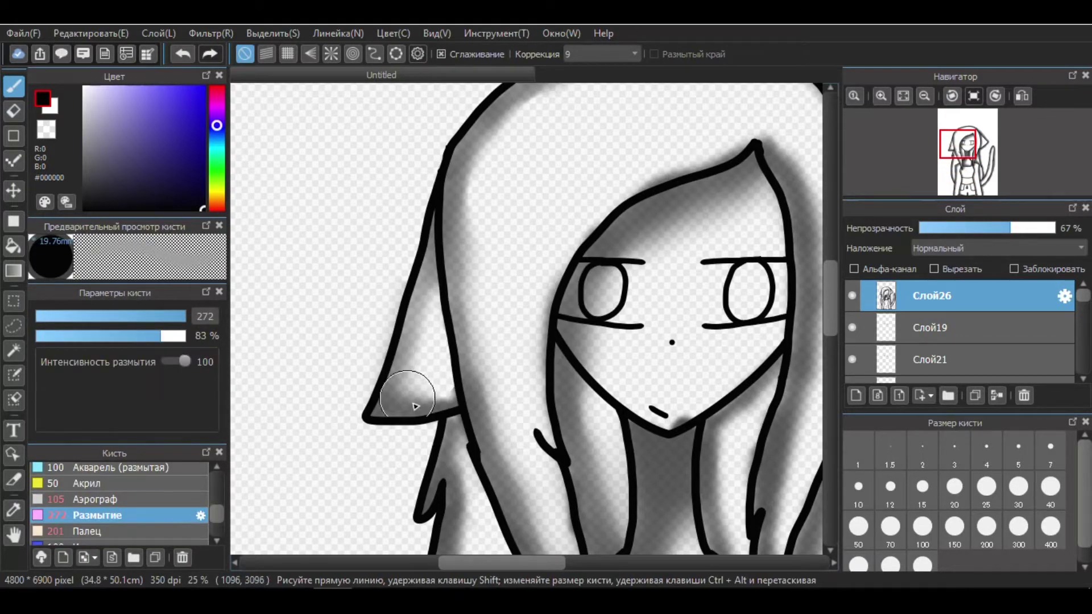
pyautogui.scroll(-3, 560, 319)
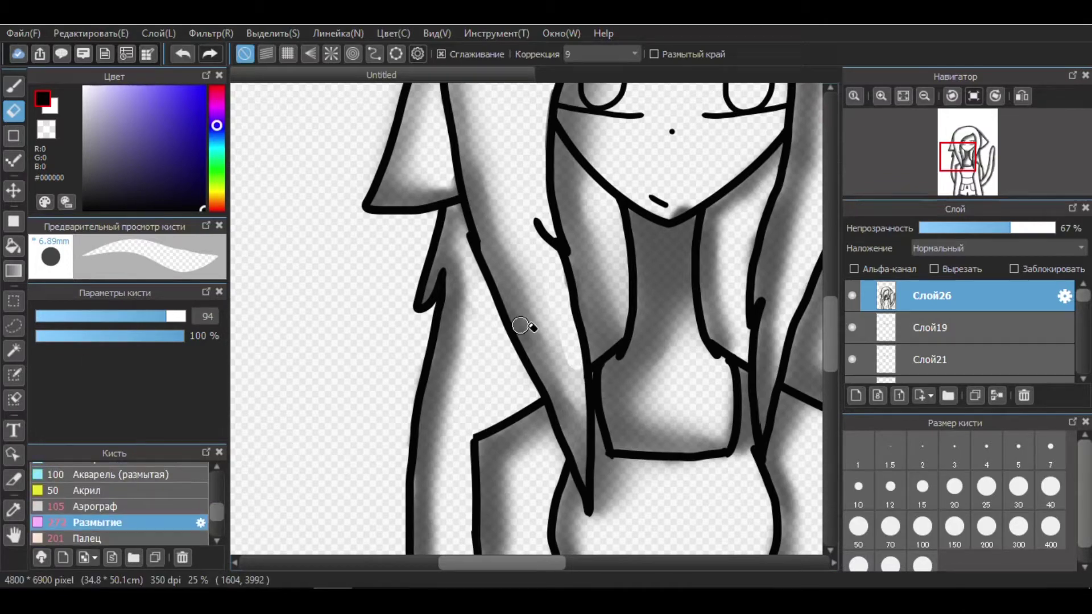
# - Trim the shadows above the right shoulder and beside the chest hair lock, and blur the cut edges at size 272
pyautogui.moveTo(827, 308); pyautogui.dragTo(831, 364)
pyautogui.press('b')
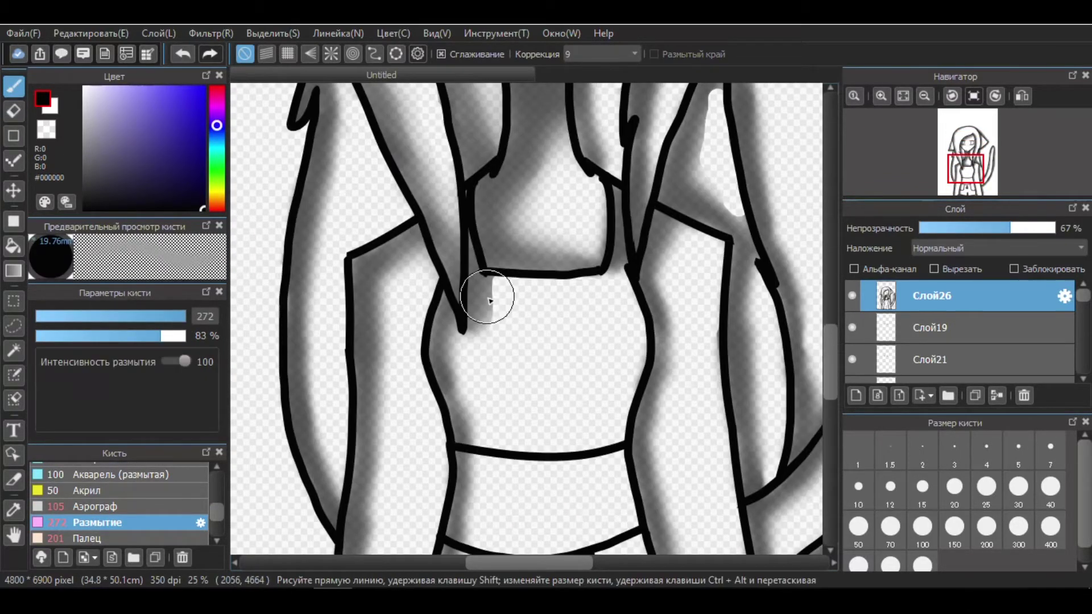
pyautogui.scroll(5, 512, 284)
# - Erase the shadow spill along the tail's edges at size 94 and blur the shading around the neckline at size 272
pyautogui.press('e')
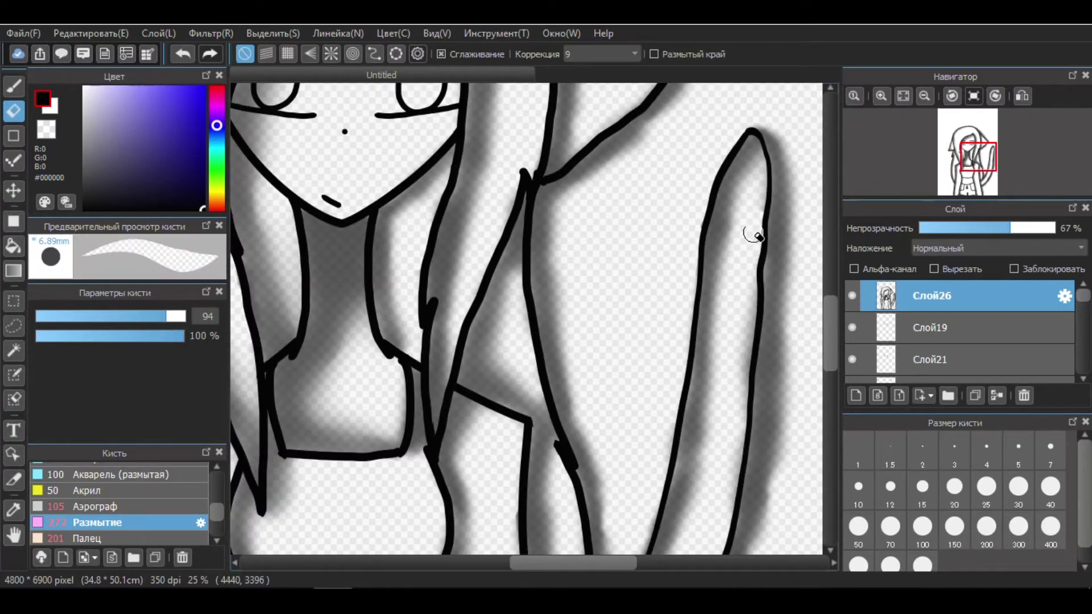
pyautogui.scroll(-6, 726, 263)
pyautogui.scroll(3, 386, 219)
pyautogui.press('b')
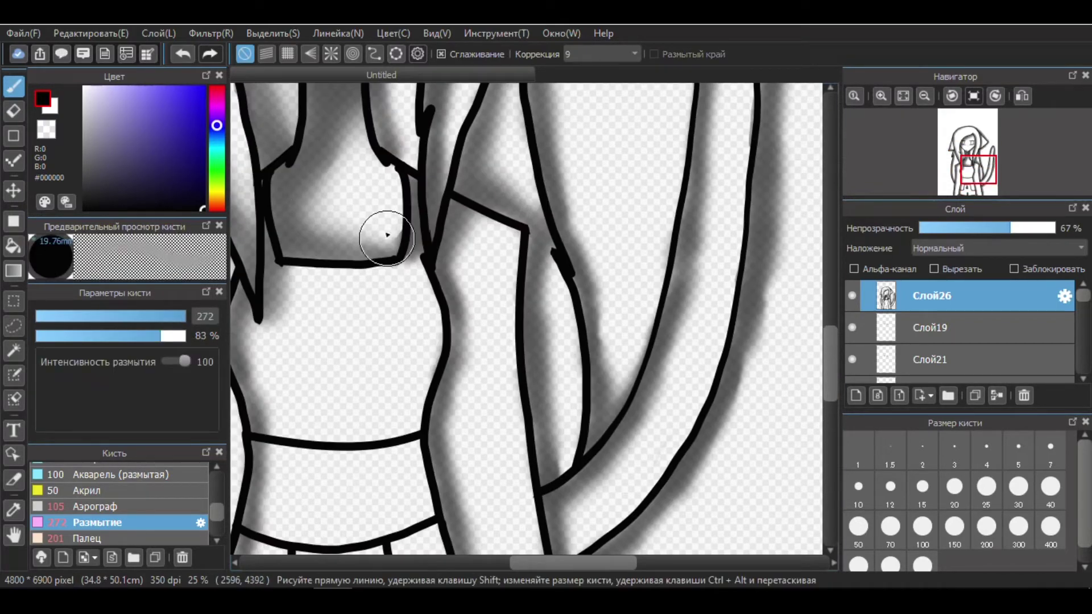
# - Show the hidden colour layers again and add a new layer beneath them for the background
pyautogui.scroll(5, 756, 207)
pyautogui.scroll(-5, 756, 207)
pyautogui.click(924, 95)
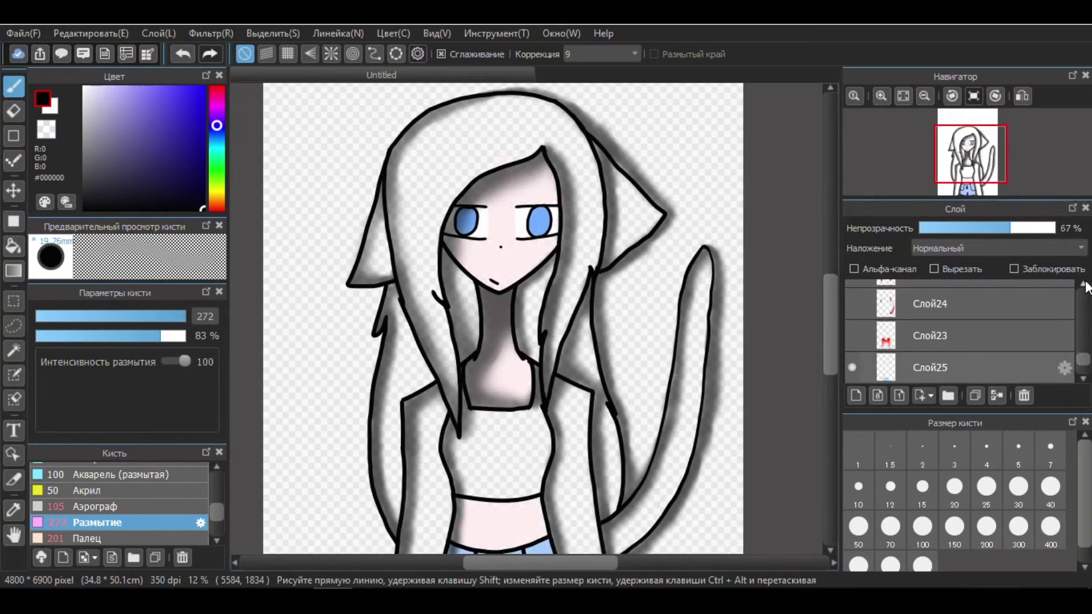
pyautogui.scroll(-3, 868, 376)
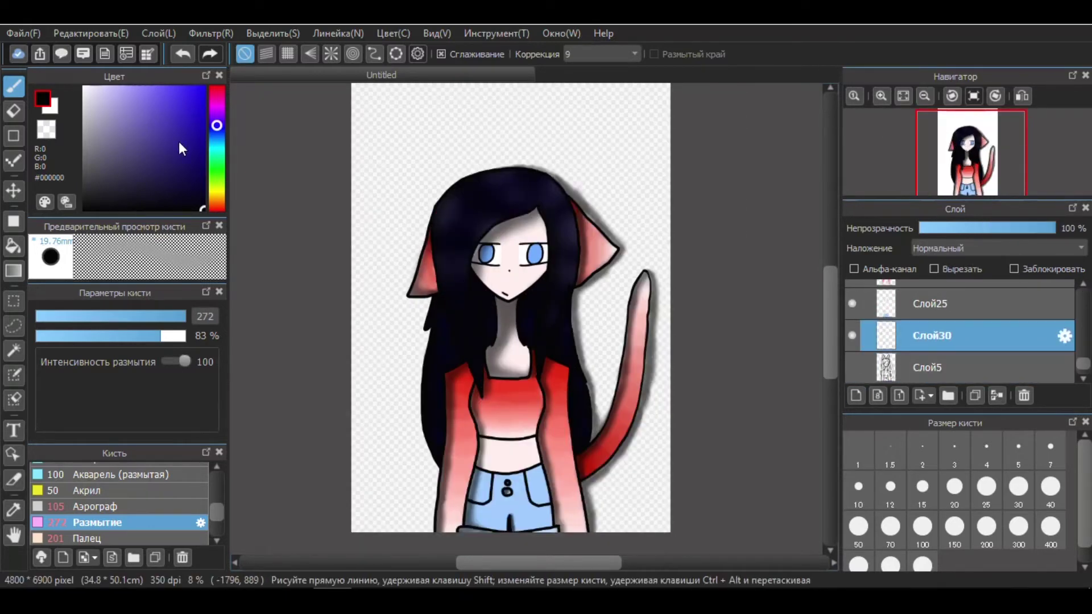
pyautogui.moveTo(220, 87)
pyautogui.mouseDown()
pyautogui.moveTo(251, 170)
pyautogui.moveTo(222, 196)
pyautogui.mouseUp()
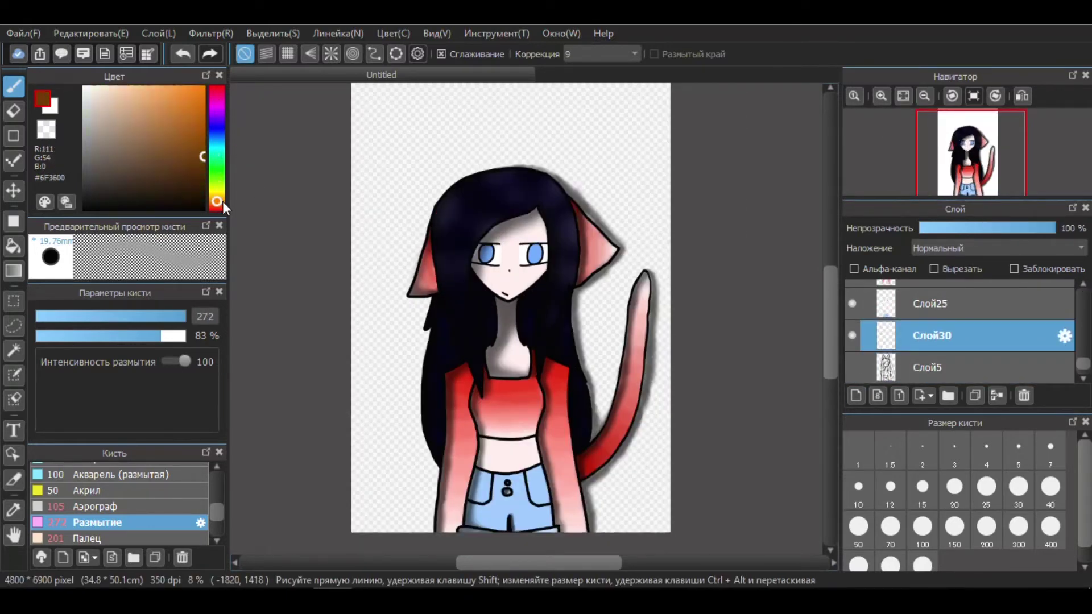
pyautogui.click(97, 506)
pyautogui.moveTo(165, 317); pyautogui.dragTo(186, 317)
pyautogui.moveTo(364, 500)
pyautogui.mouseDown()
pyautogui.moveTo(609, 500)
pyautogui.moveTo(387, 467)
pyautogui.moveTo(417, 449)
pyautogui.moveTo(377, 330)
pyautogui.moveTo(614, 296)
pyautogui.mouseUp()
# - Fill the background layer with a vertical gradient from grey at the foot to white above the head
pyautogui.click(84, 142)
pyautogui.click(13, 270)
pyautogui.moveTo(502, 438)
pyautogui.mouseDown()
pyautogui.moveTo(523, 309)
pyautogui.moveTo(500, 153)
pyautogui.mouseUp()
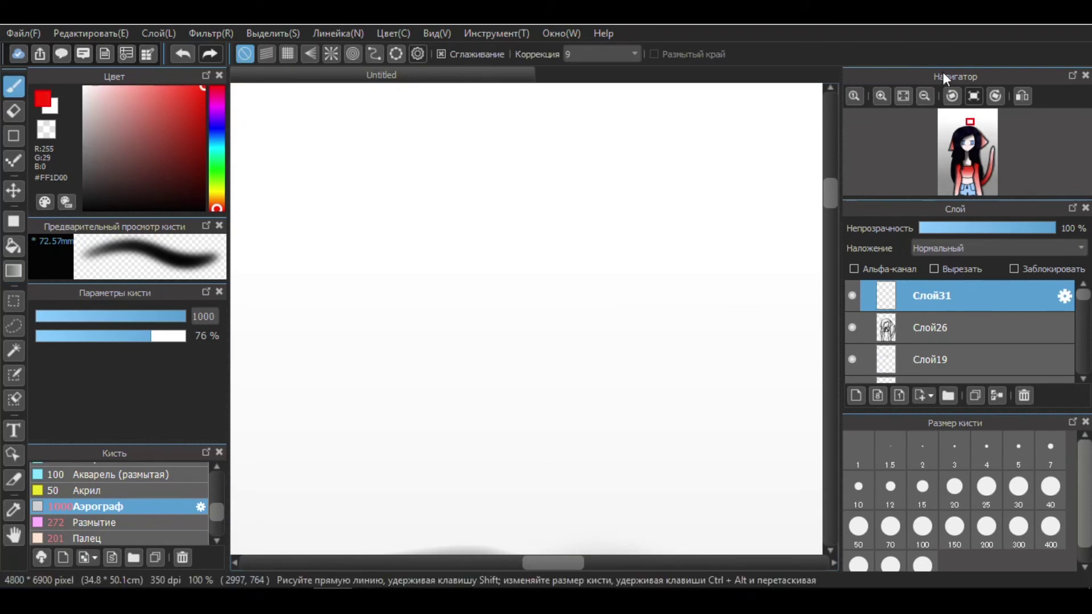
# - Write a signature above the head on a new top layer with the #D41800 Pen at size 49, and start transforming it
pyautogui.moveTo(943, 71)
pyautogui.mouseDown()
pyautogui.moveTo(922, 216)
pyautogui.moveTo(944, 80)
pyautogui.mouseUp()
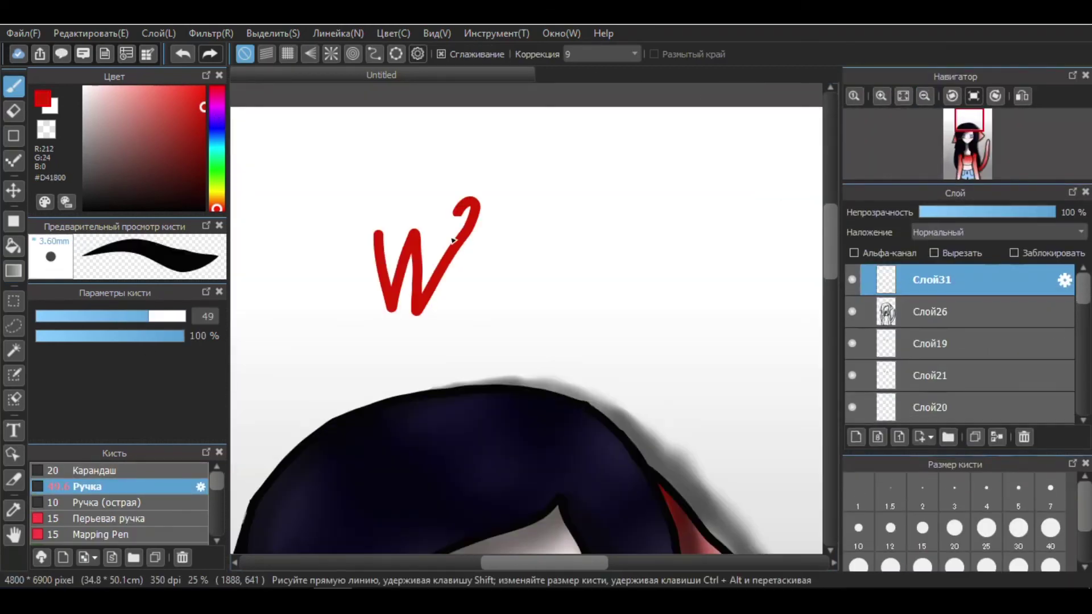
pyautogui.scroll(-3, 516, 320)
pyautogui.press('v')
pyautogui.hotkey('ctrl', 't')
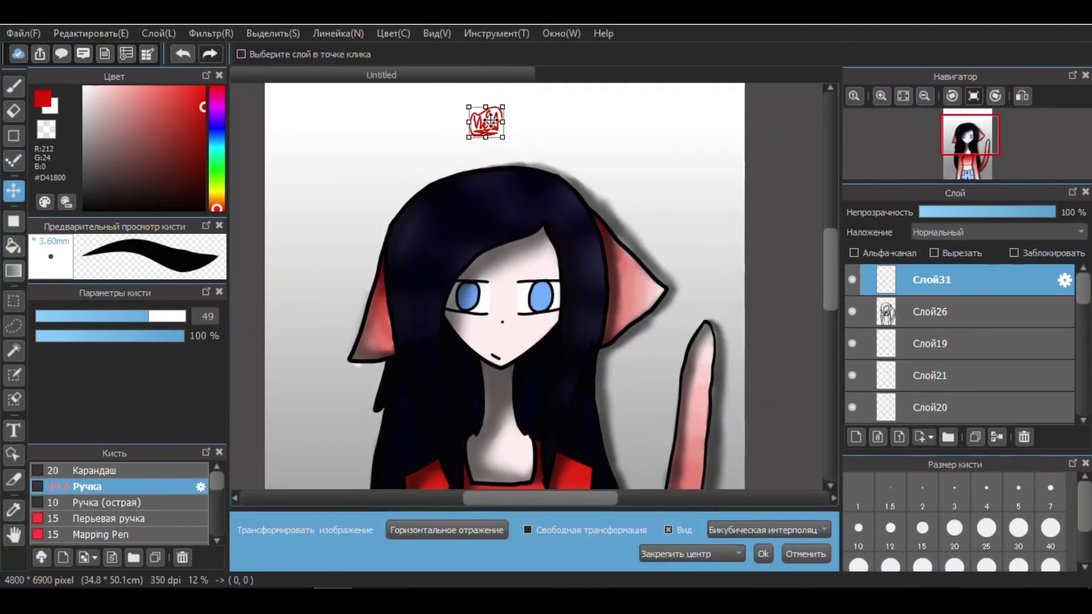